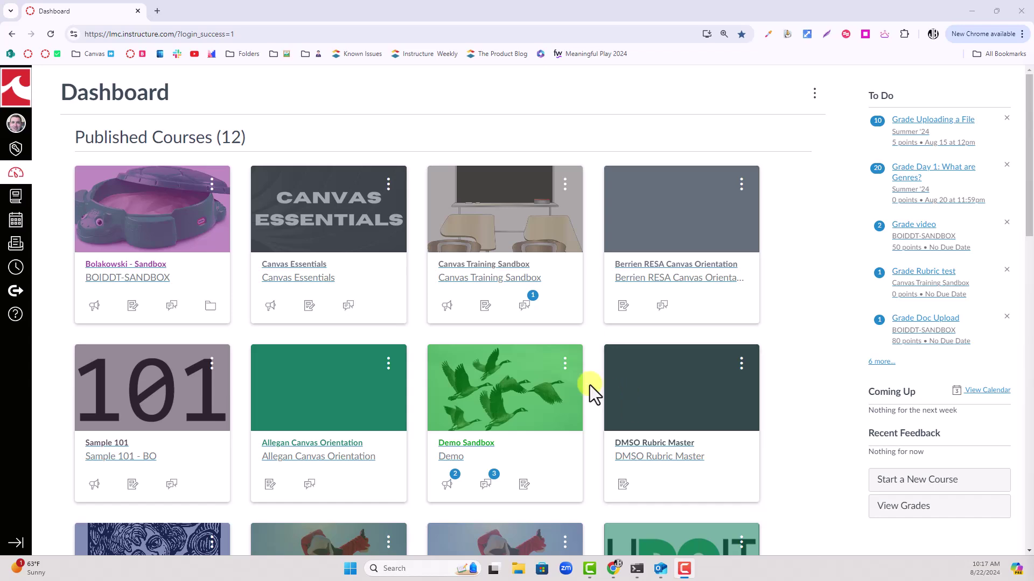
# - Open the Demo Sandbox course and go to Module0 at the end of its module list
pyautogui.click(474, 442)
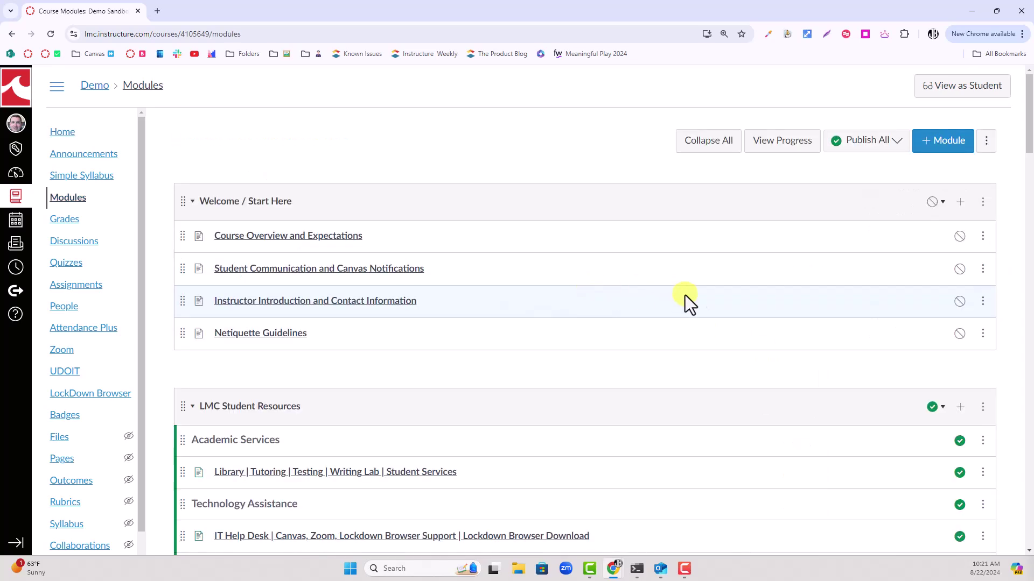
pyautogui.scroll(-15, 694, 295)
pyautogui.scroll(-20, 696, 295)
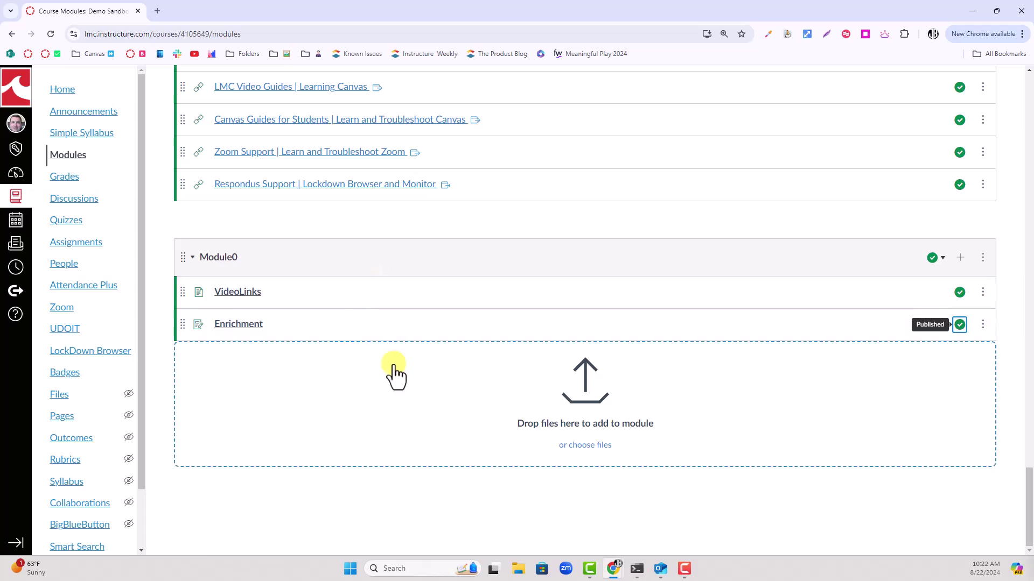
# - Restrict Module0's visibility to only the last student listed instead of everyone, and save the module access
pyautogui.click(983, 258)
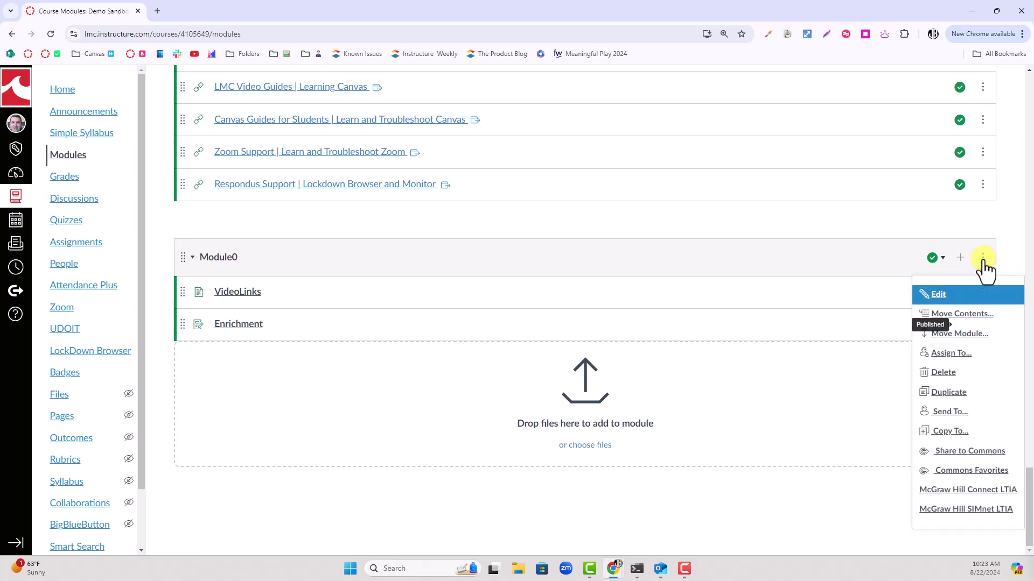
pyautogui.click(969, 352)
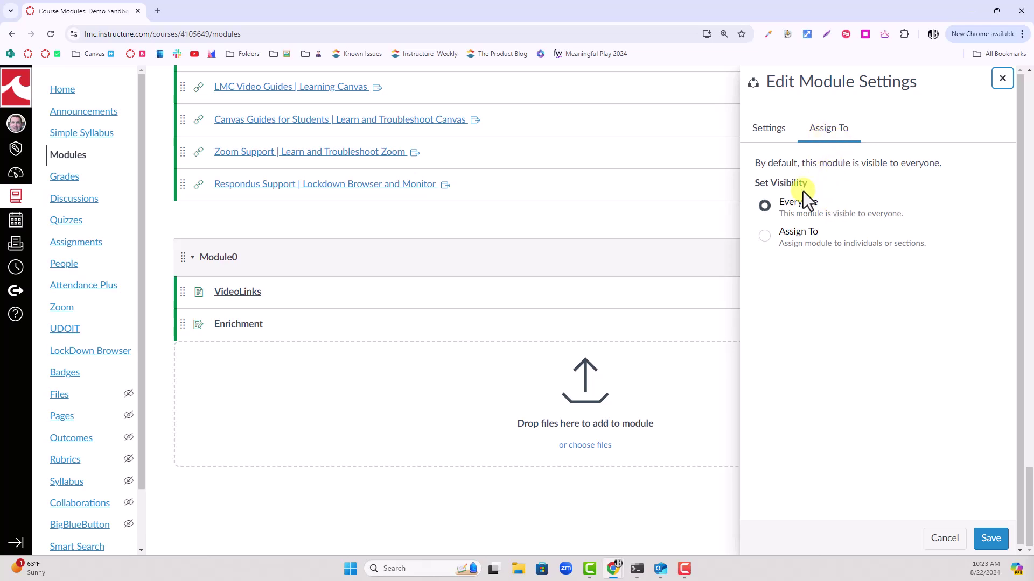
pyautogui.click(768, 233)
pyautogui.click(816, 266)
pyautogui.click(799, 266)
pyautogui.click(796, 267)
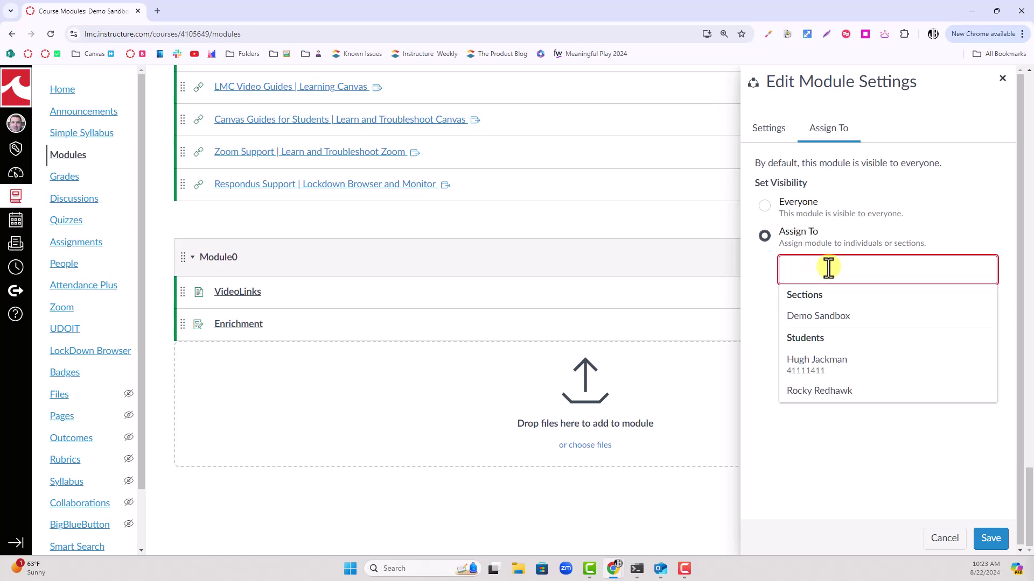
pyautogui.click(837, 389)
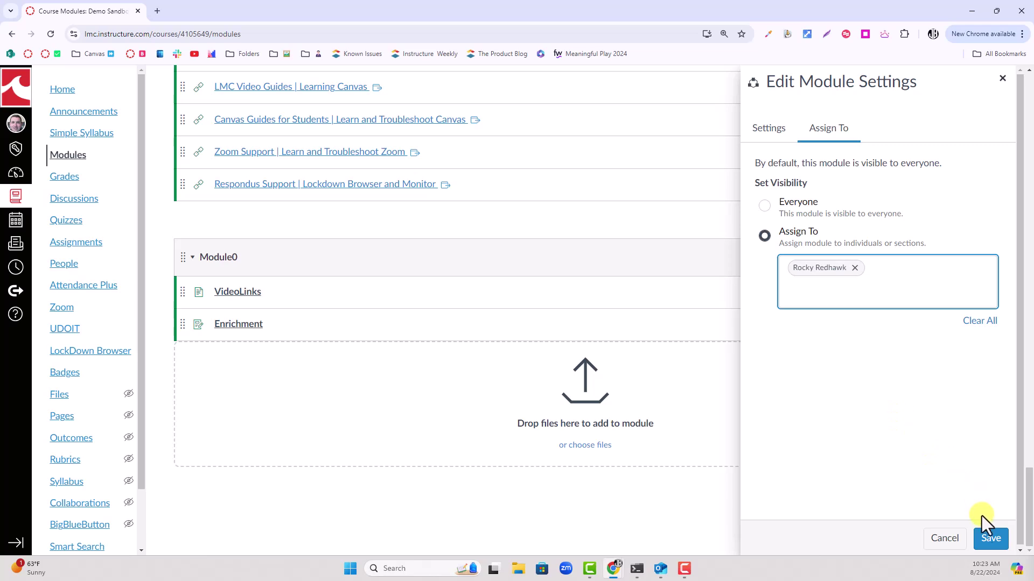
pyautogui.click(992, 537)
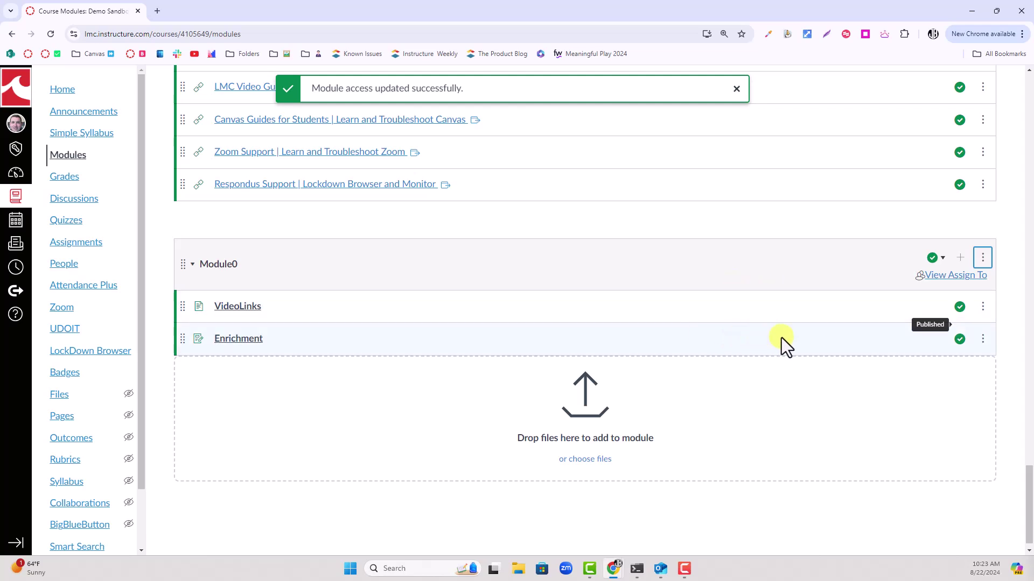
# - Review the assign-to settings of Module0 and of its VideoLinks page, closing each without changes
pyautogui.click(950, 279)
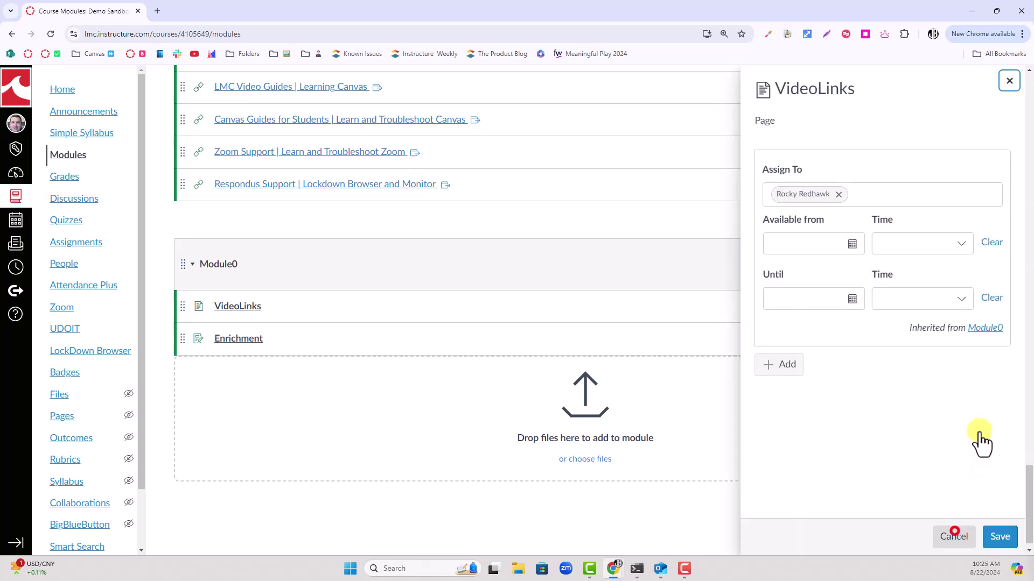
pyautogui.press('Escape')
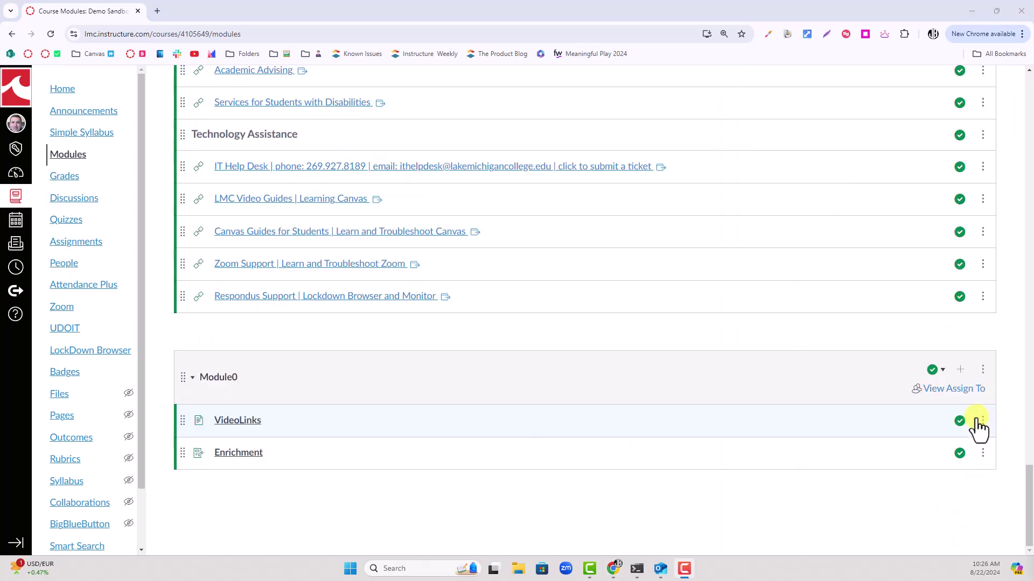
pyautogui.click(950, 390)
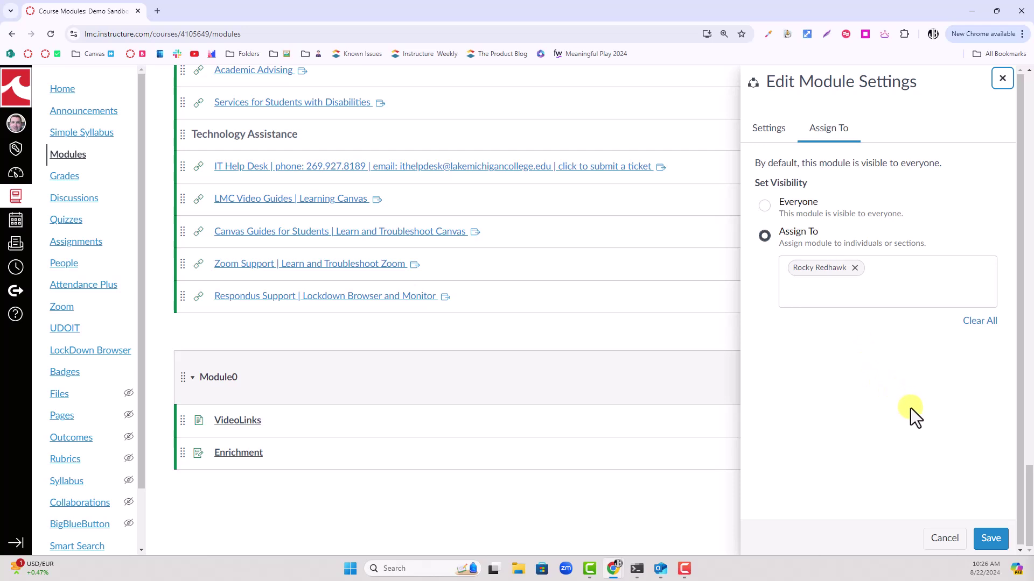
pyautogui.click(952, 538)
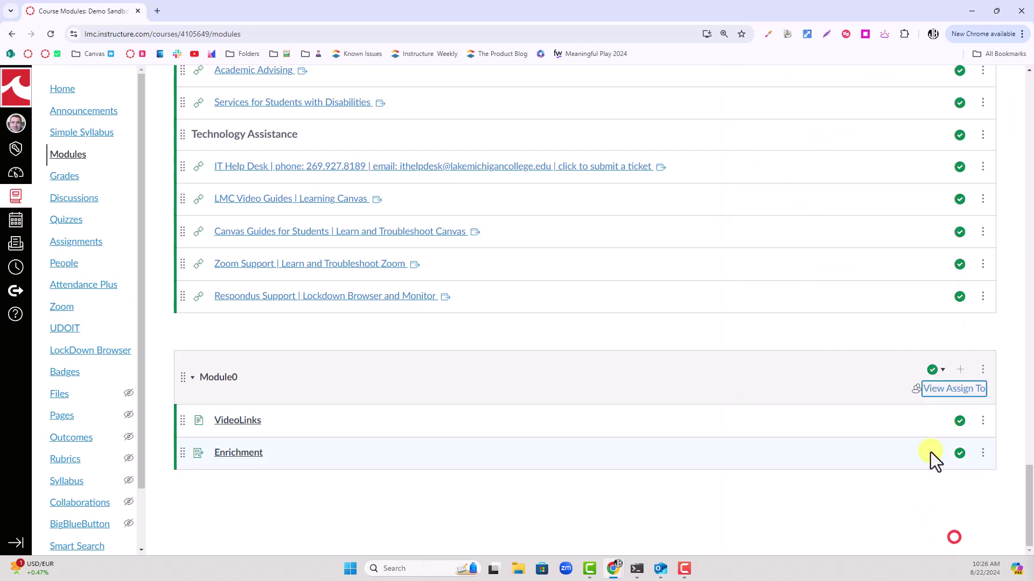
pyautogui.click(981, 423)
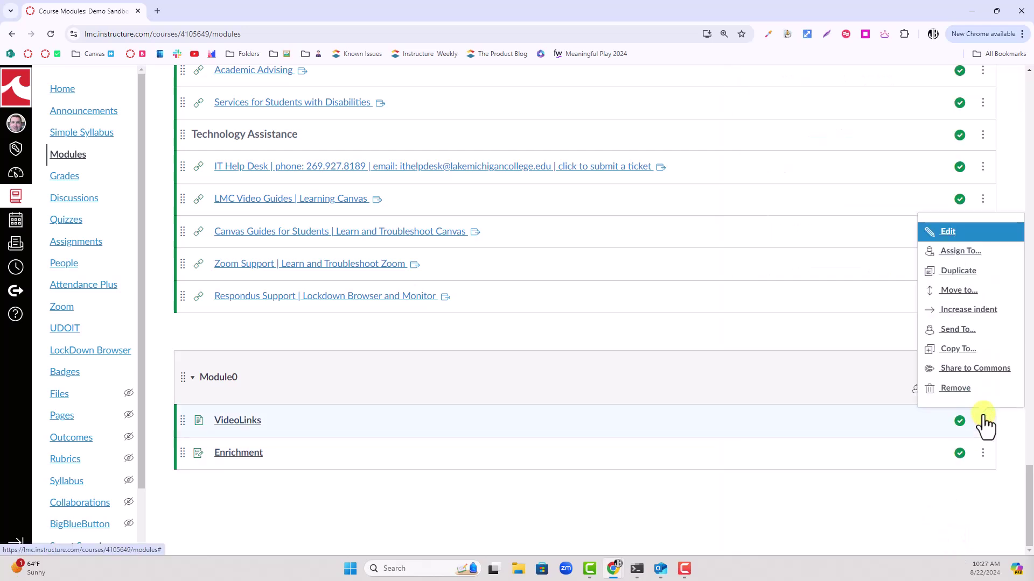
pyautogui.click(958, 257)
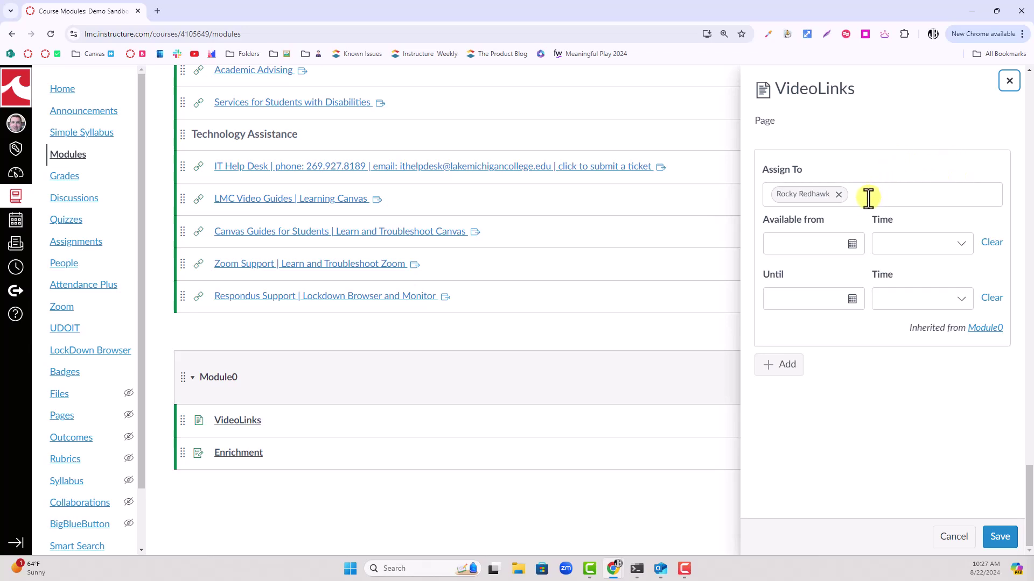
pyautogui.press('Escape')
# - View the assign-to settings of the E1 - How? assignment in Week 2 and close them without changes
pyautogui.scroll(4, 980, 425)
pyautogui.scroll(8, 979, 407)
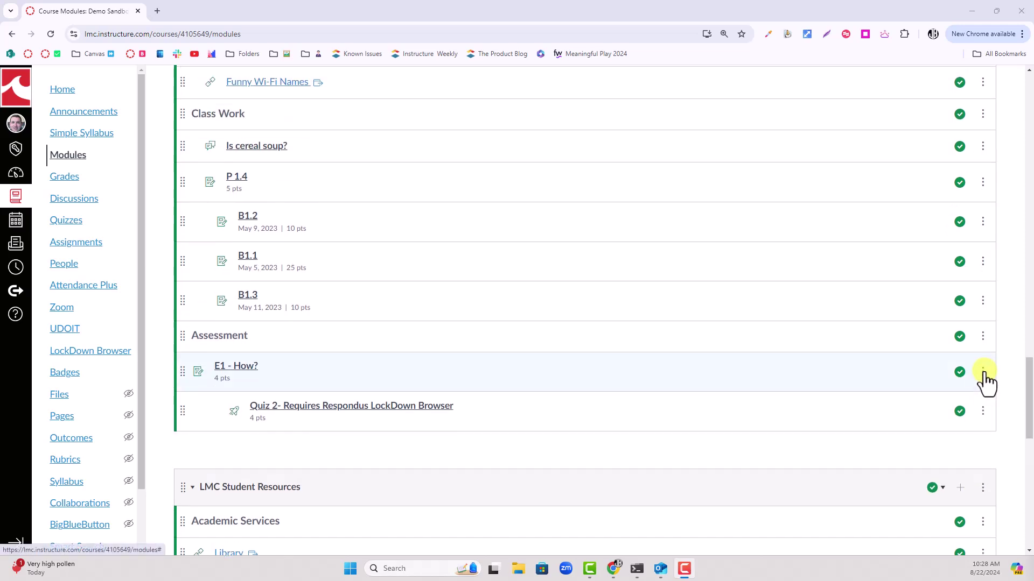
pyautogui.click(983, 373)
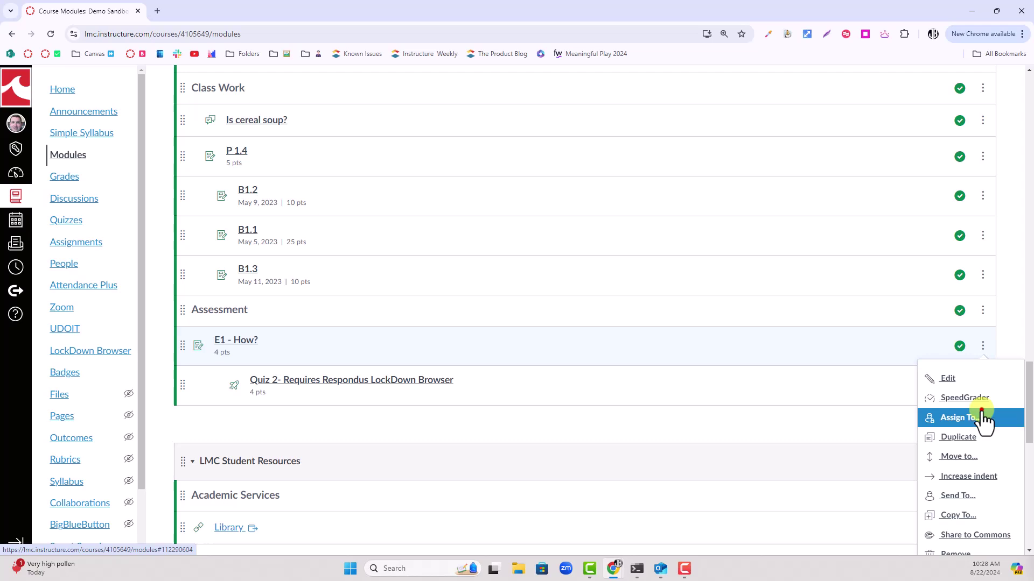
pyautogui.click(980, 418)
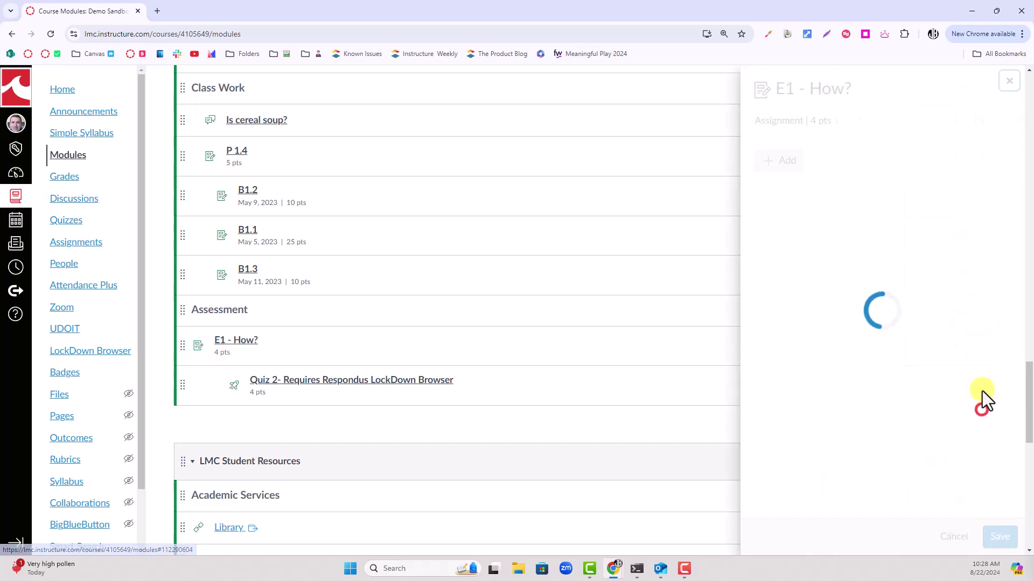
pyautogui.click(953, 536)
# - Add a second assign-to entry for the first student listed to the Naming your Wifi page in Week 2
pyautogui.scroll(1, 878, 353)
pyautogui.click(984, 239)
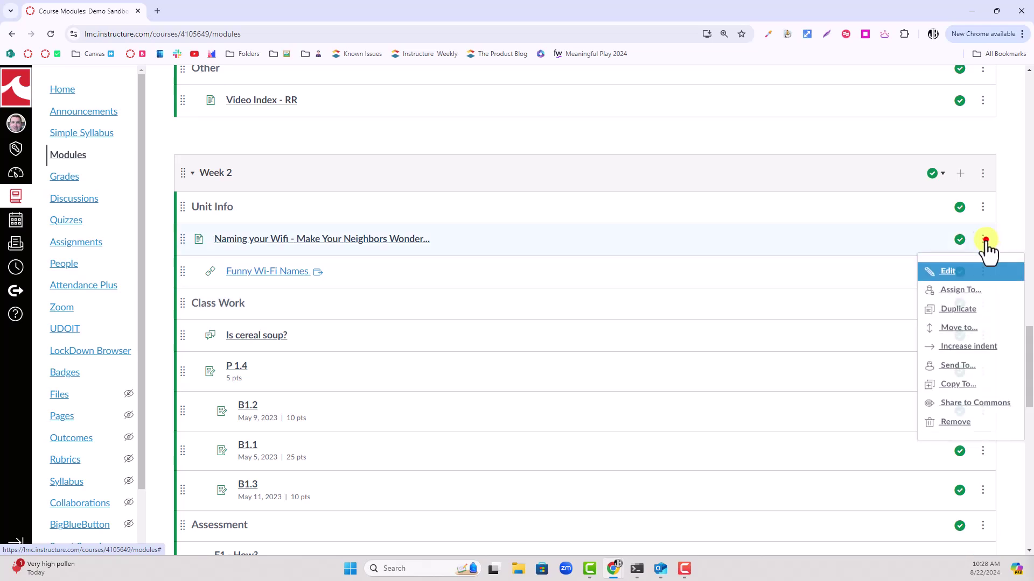
pyautogui.click(972, 295)
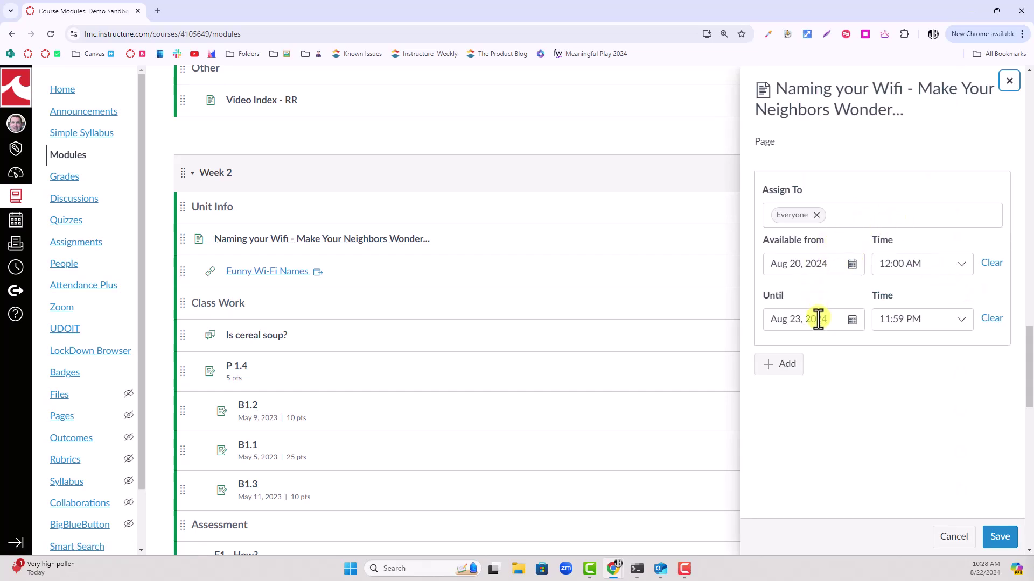
pyautogui.click(785, 364)
pyautogui.click(838, 396)
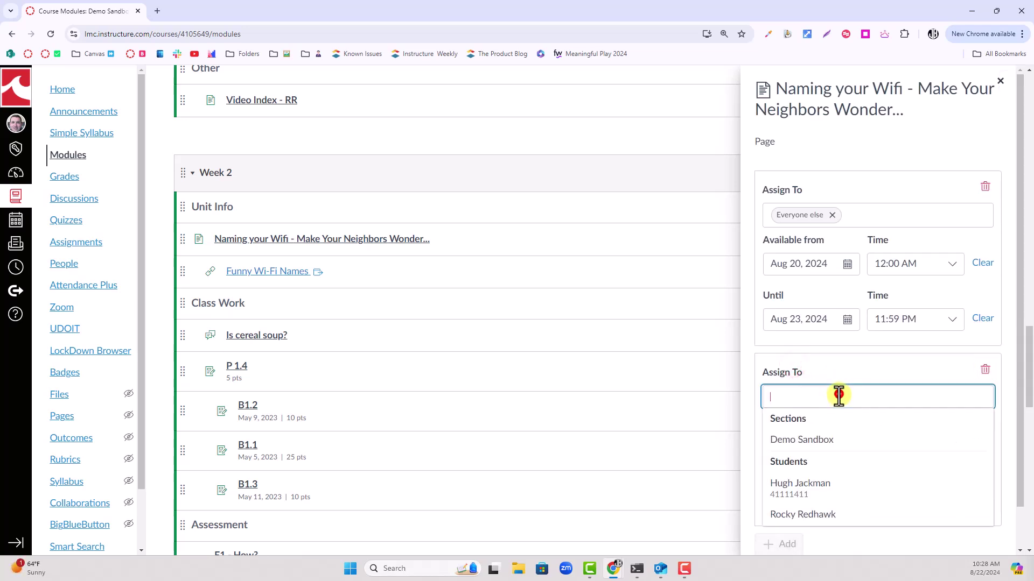
pyautogui.click(854, 491)
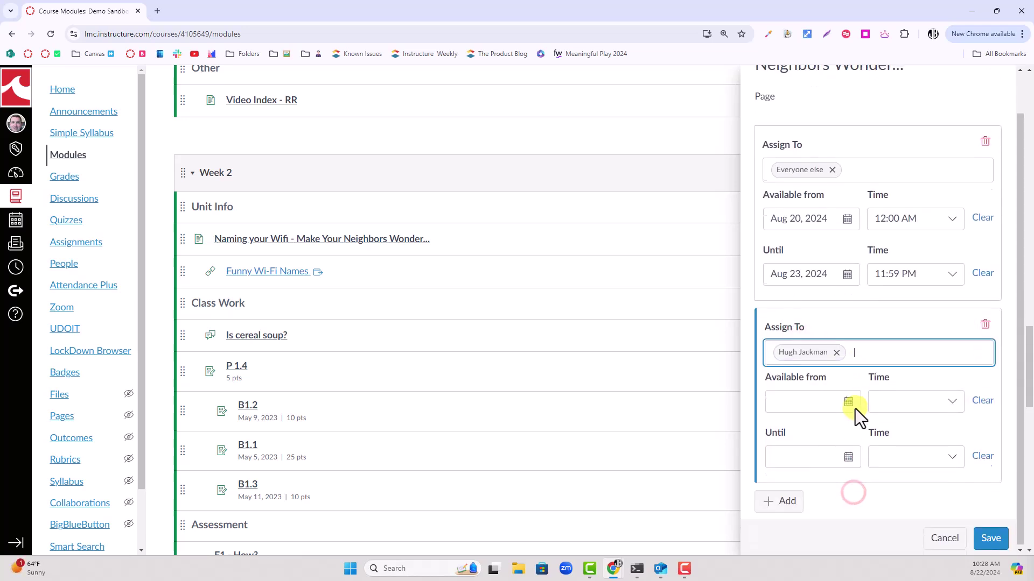
# - Make the page available to that student from Aug 20, 2024 until Aug 27, 2024, and save the assignment settings
pyautogui.click(849, 399)
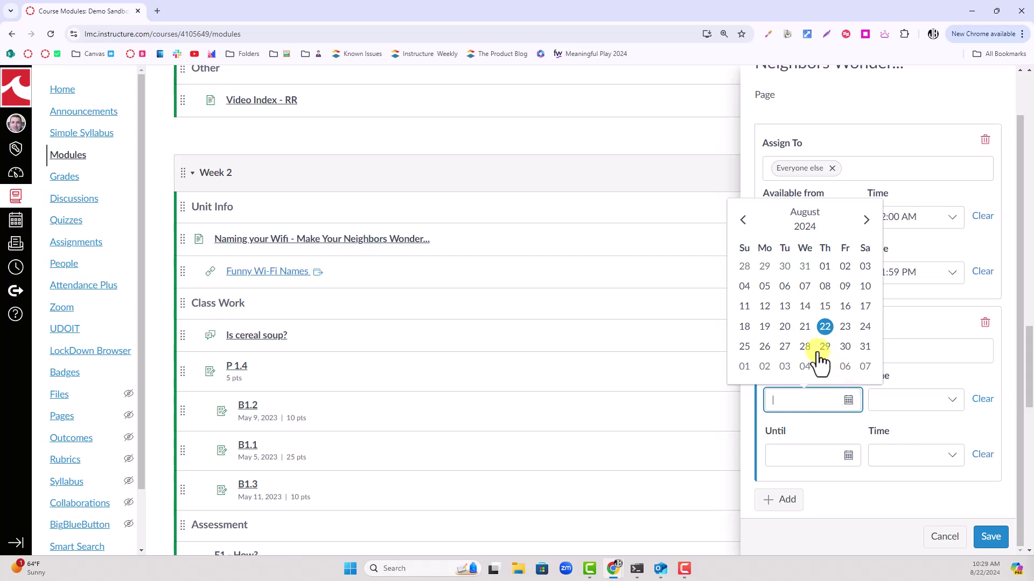
pyautogui.click(789, 327)
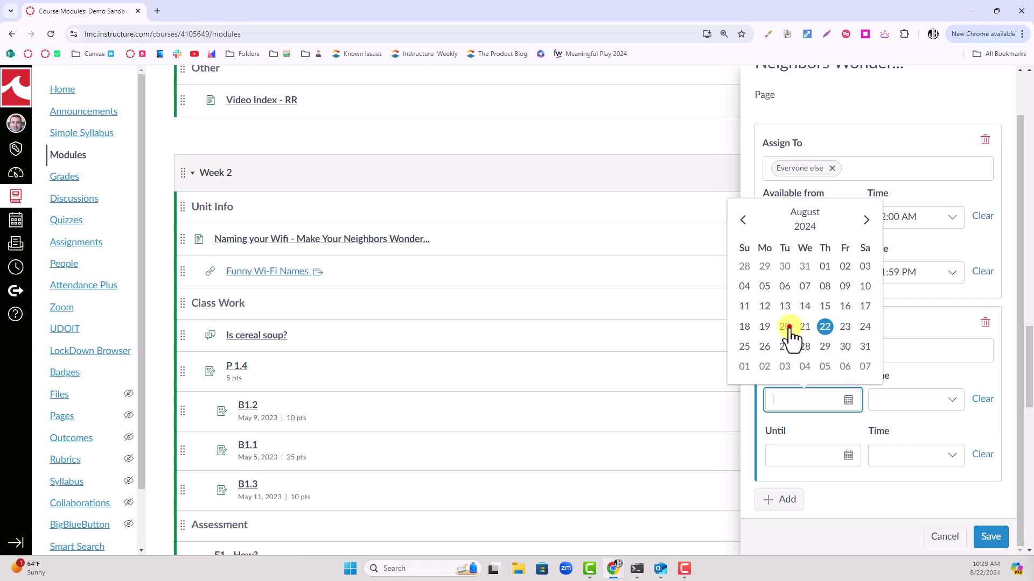
pyautogui.click(846, 455)
pyautogui.click(785, 401)
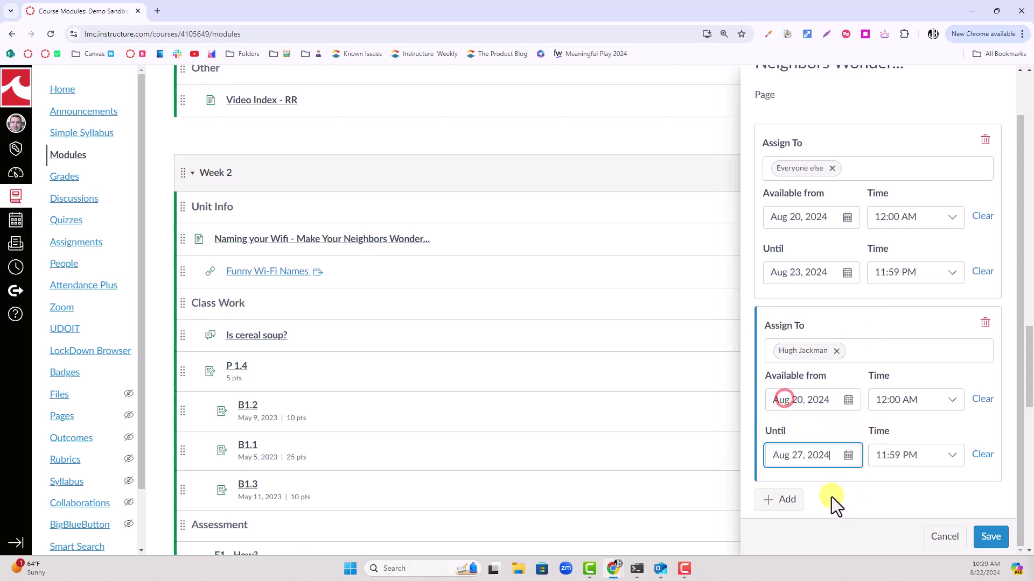
pyautogui.click(990, 536)
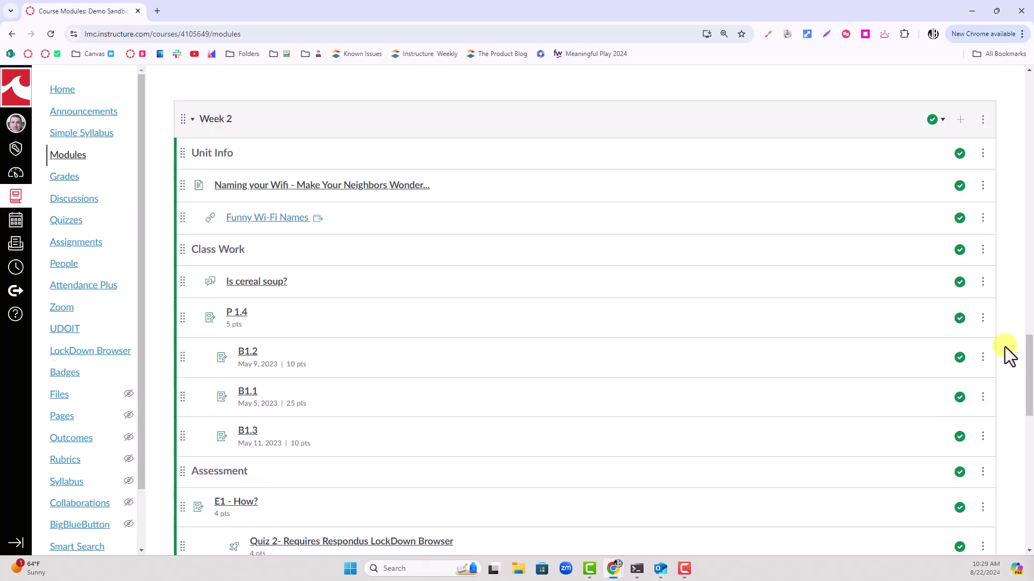
# - Open the E1 - How? assignment from Week 2 and bring up its assign-to settings
pyautogui.scroll(-2, 861, 189)
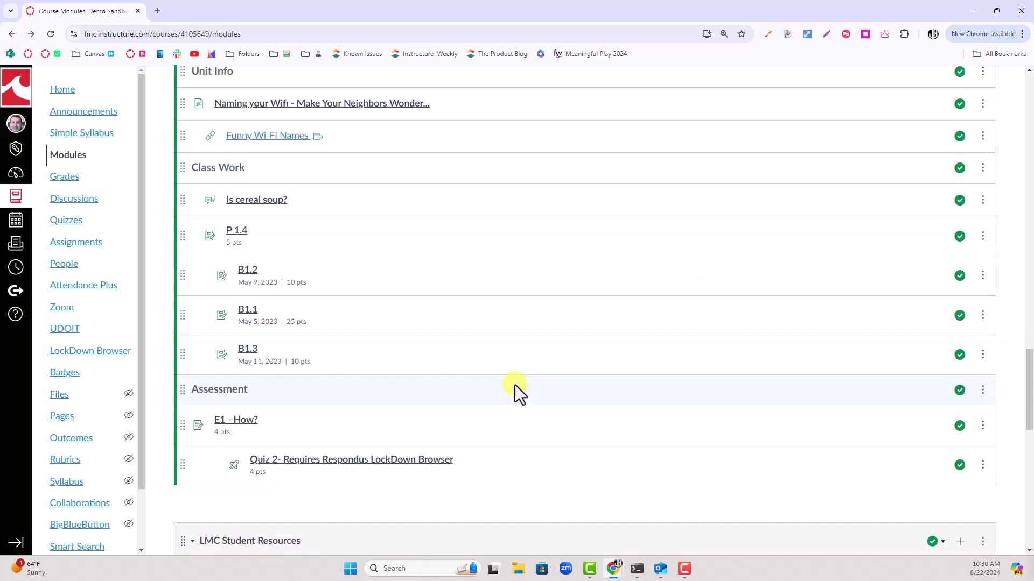
pyautogui.click(247, 420)
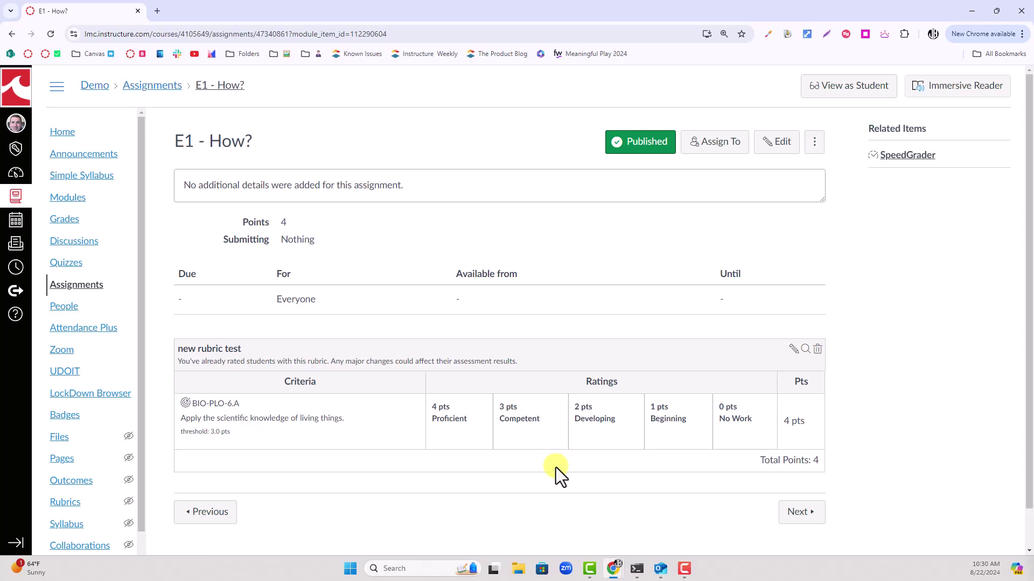
pyautogui.click(711, 149)
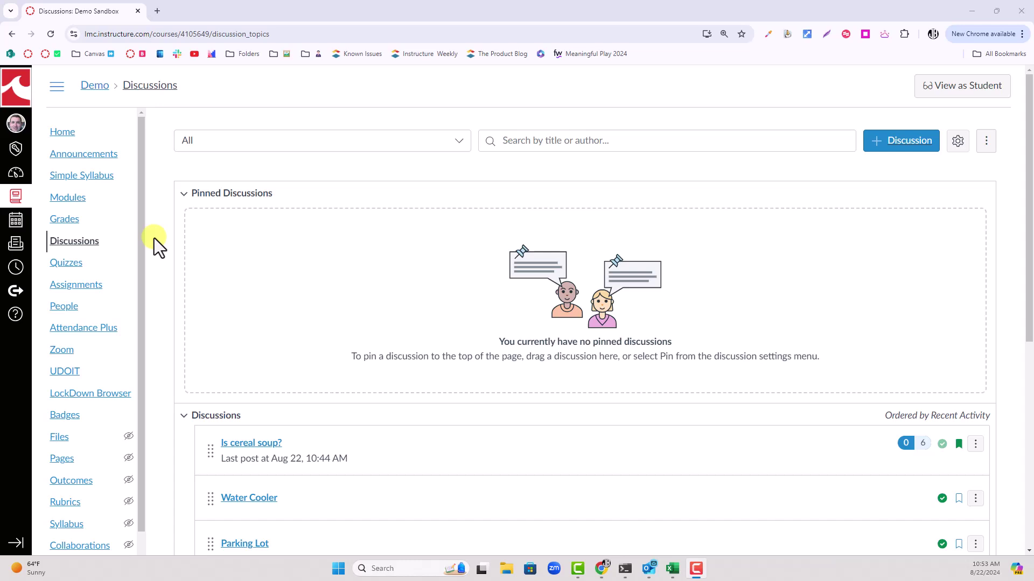
# - Open the discussion "Is cereal soup?" and check its reply filter options, keeping All
pyautogui.scroll(-2, 154, 238)
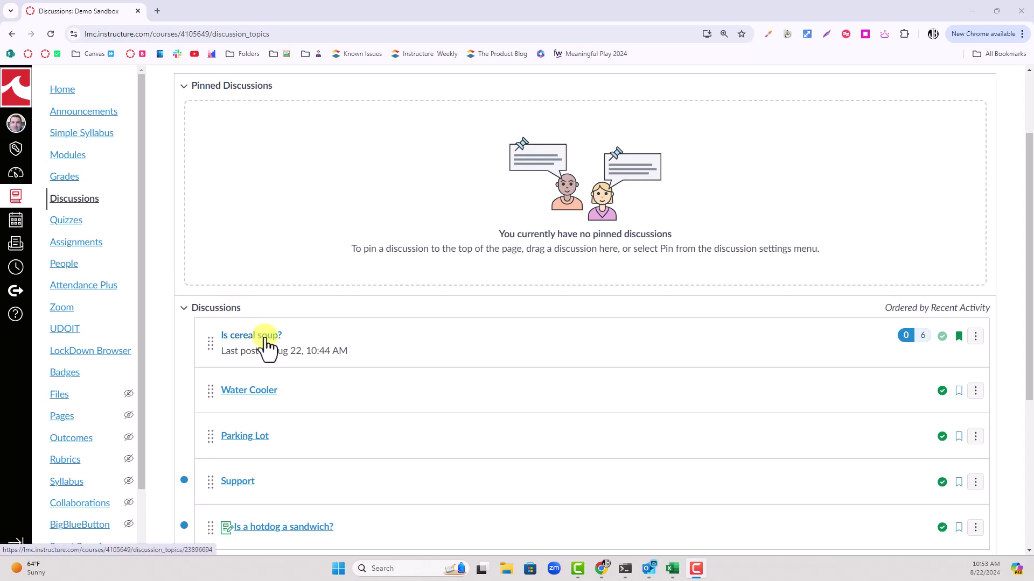
pyautogui.click(264, 337)
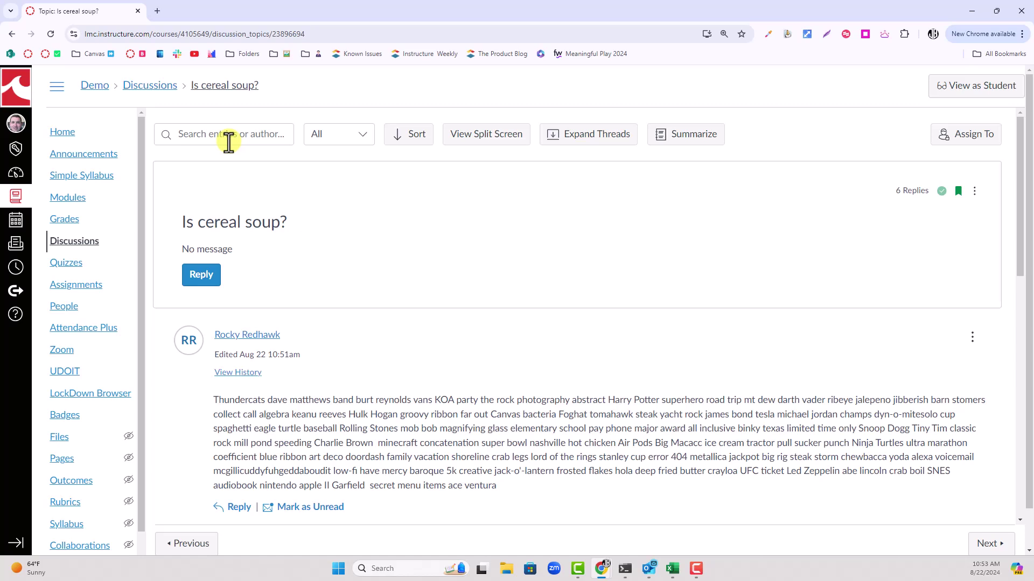
pyautogui.click(362, 140)
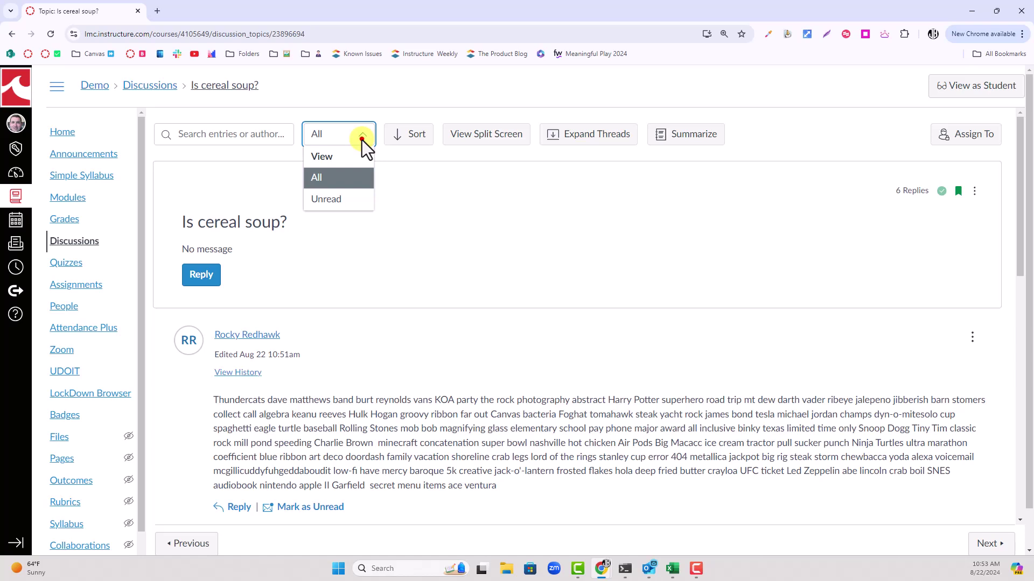
pyautogui.click(362, 140)
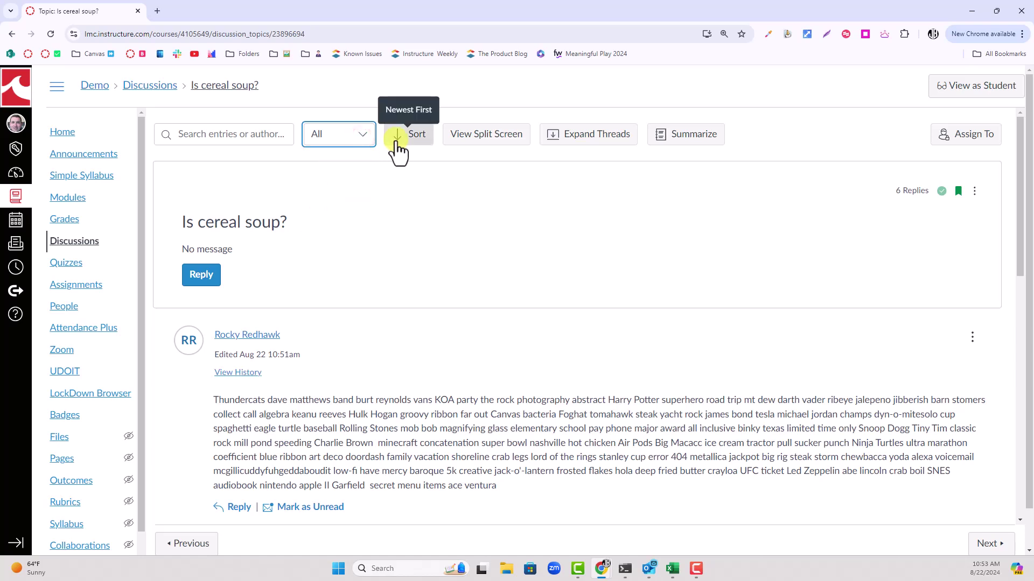
# - Switch the discussion to split-screen view and open the reply thread of the second post to read it
pyautogui.click(501, 142)
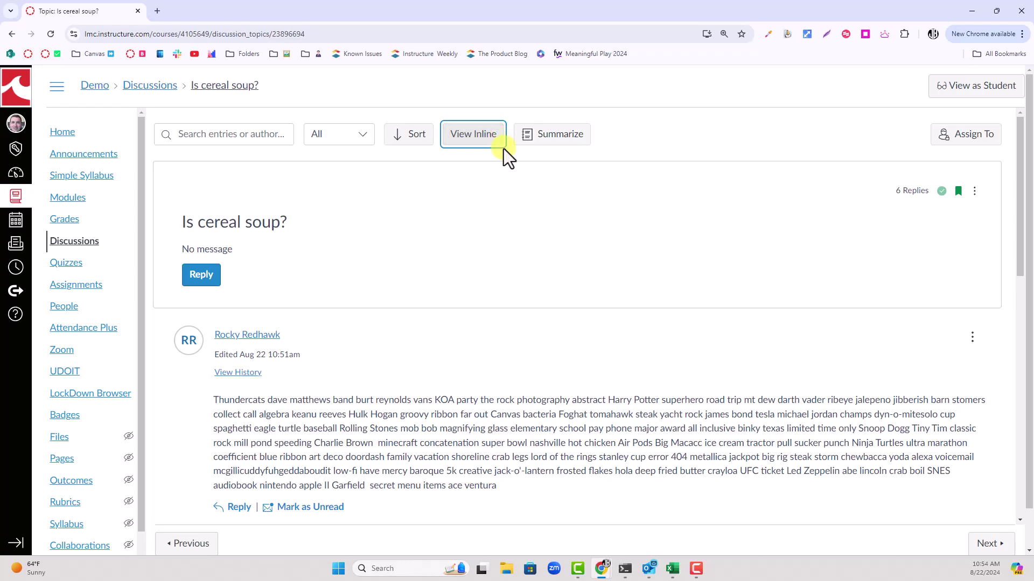
pyautogui.scroll(-6, 424, 256)
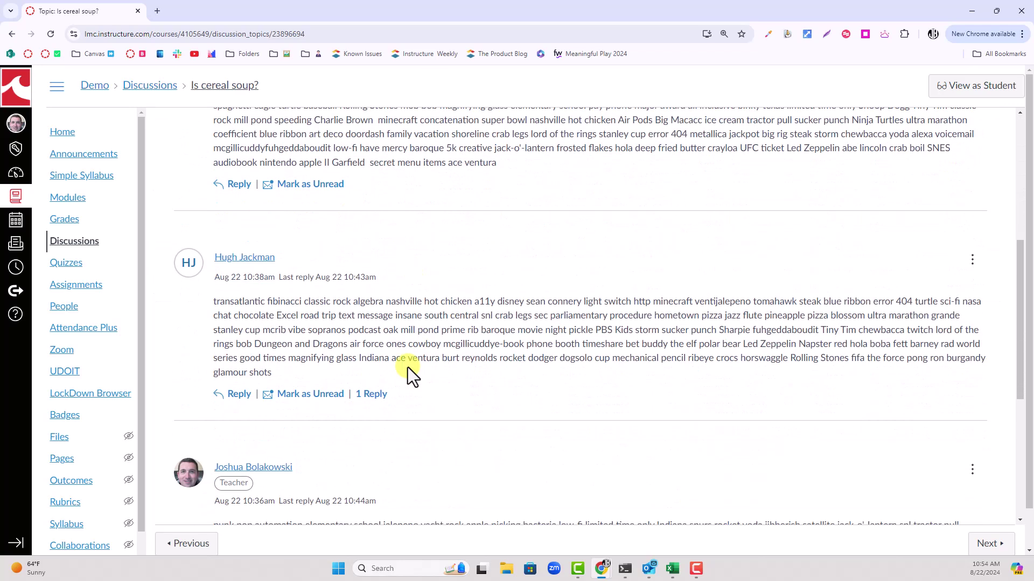
pyautogui.click(382, 396)
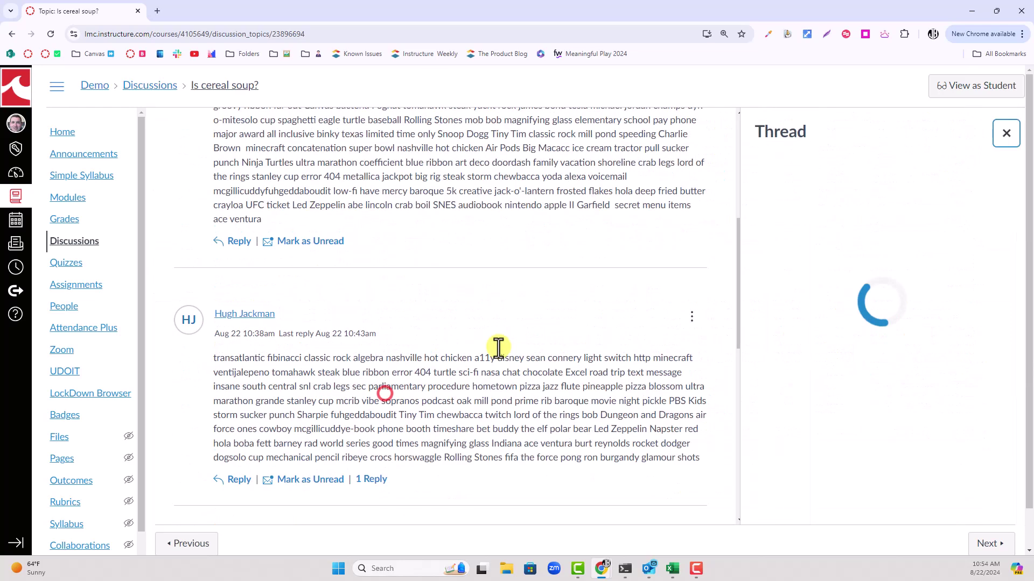
pyautogui.scroll(-4, 883, 253)
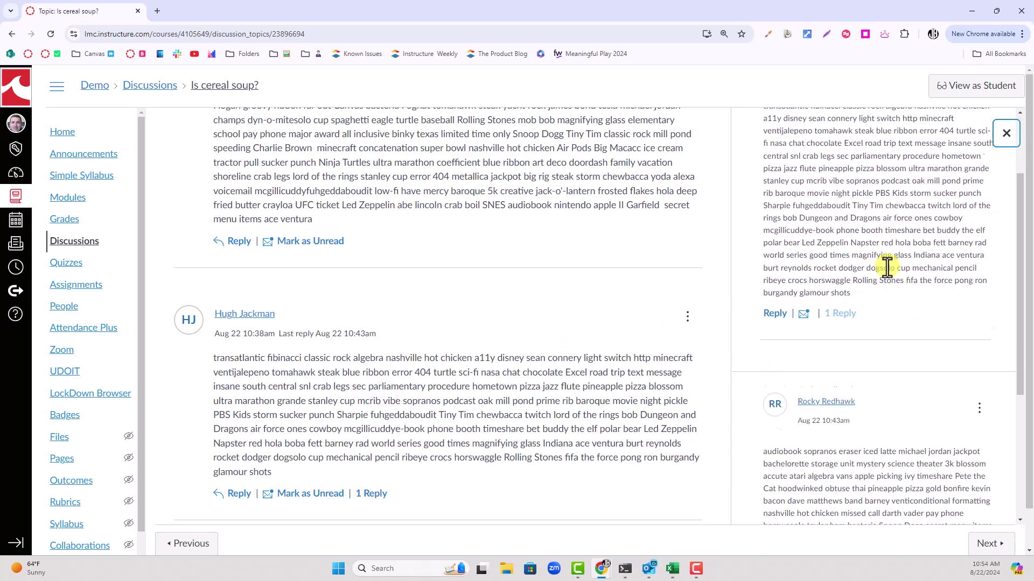
# - Close the open reply thread, switch the discussion back from split-screen to inline view, and look through its posts
pyautogui.click(1005, 133)
pyautogui.scroll(6, 602, 352)
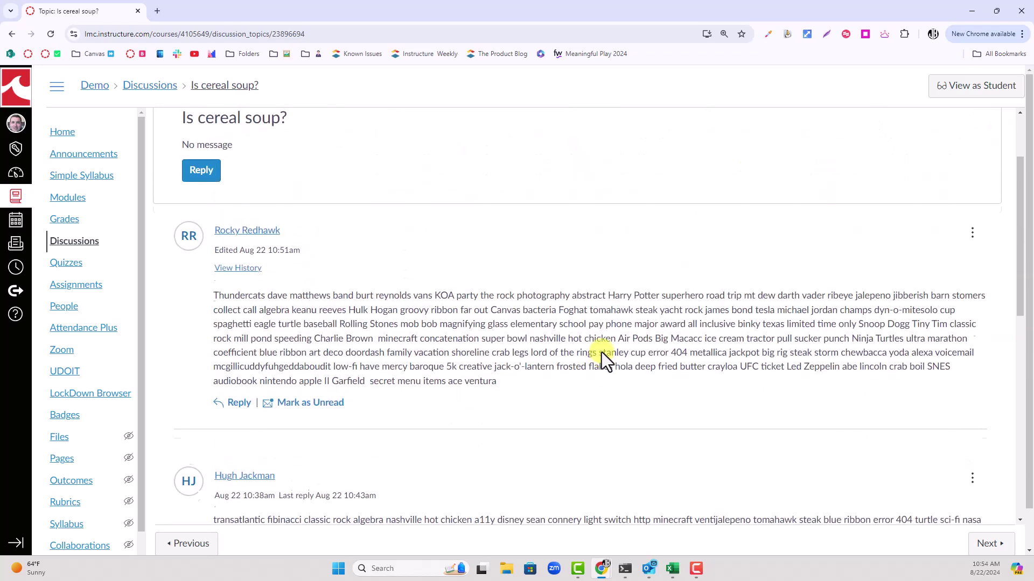
pyautogui.click(481, 141)
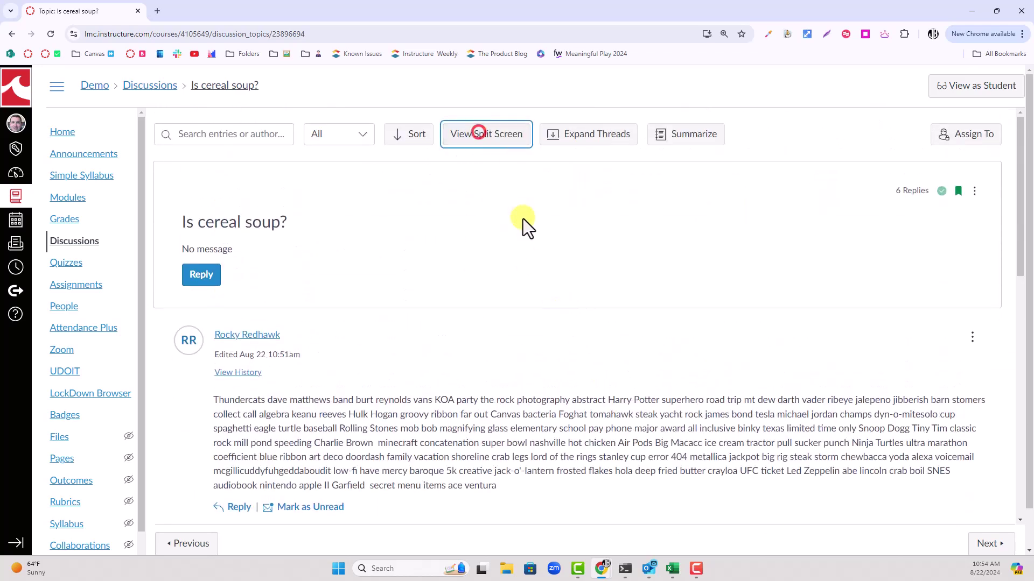
pyautogui.scroll(-6, 518, 266)
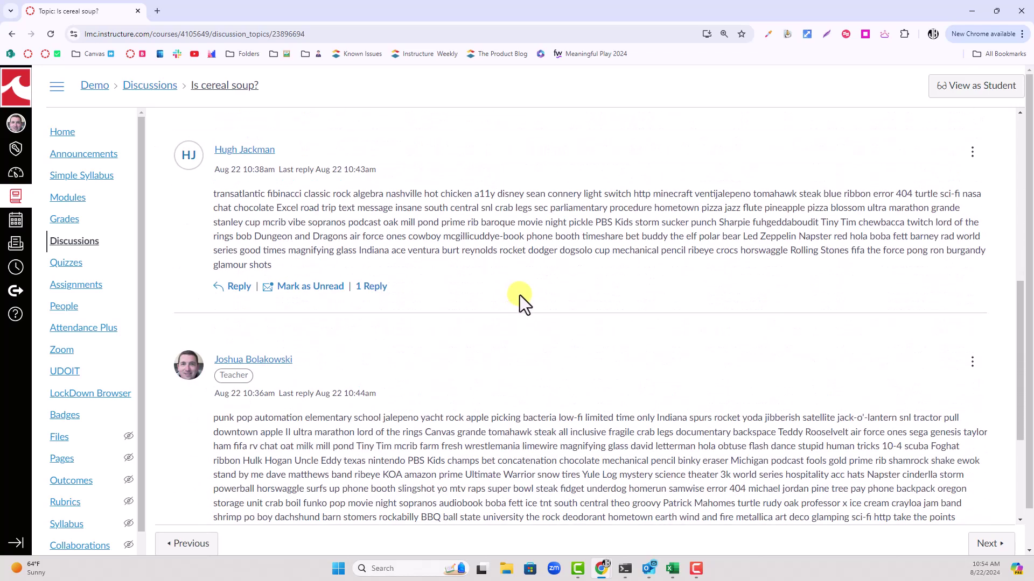
pyautogui.scroll(8, 519, 295)
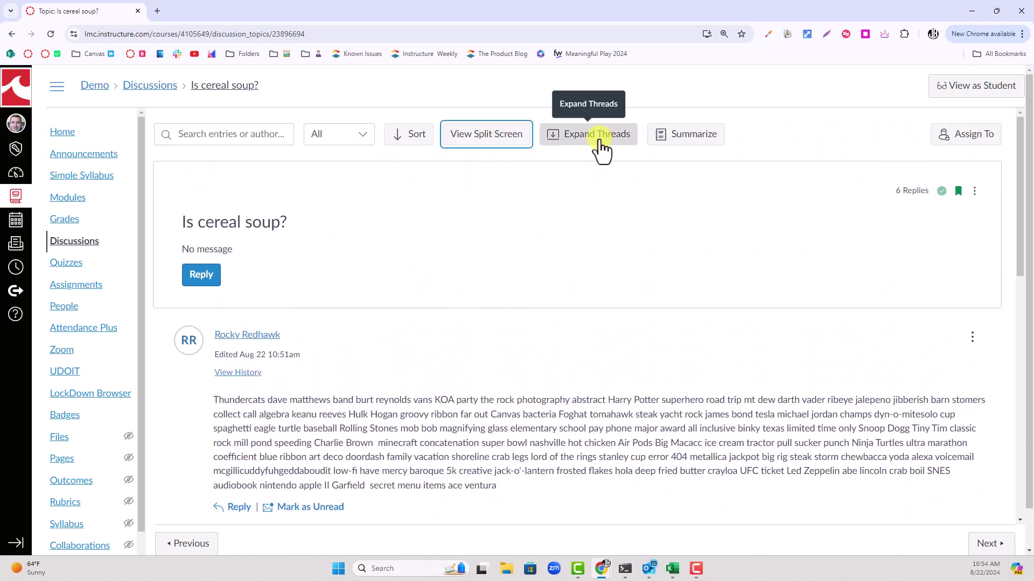
# - Expand all threads in the discussion and look through the nested replies beneath each post
pyautogui.click(598, 141)
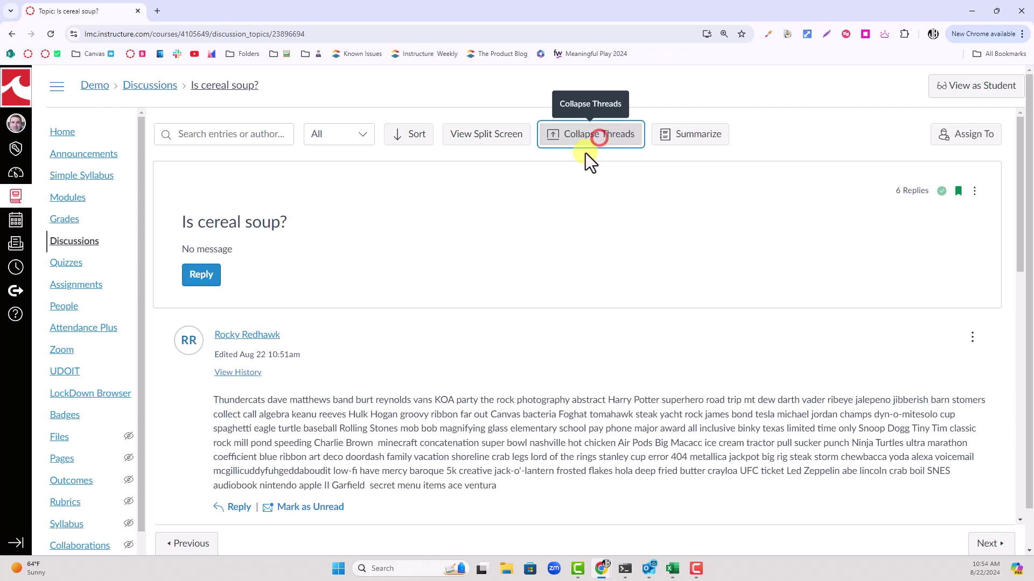
pyautogui.scroll(-9, 563, 266)
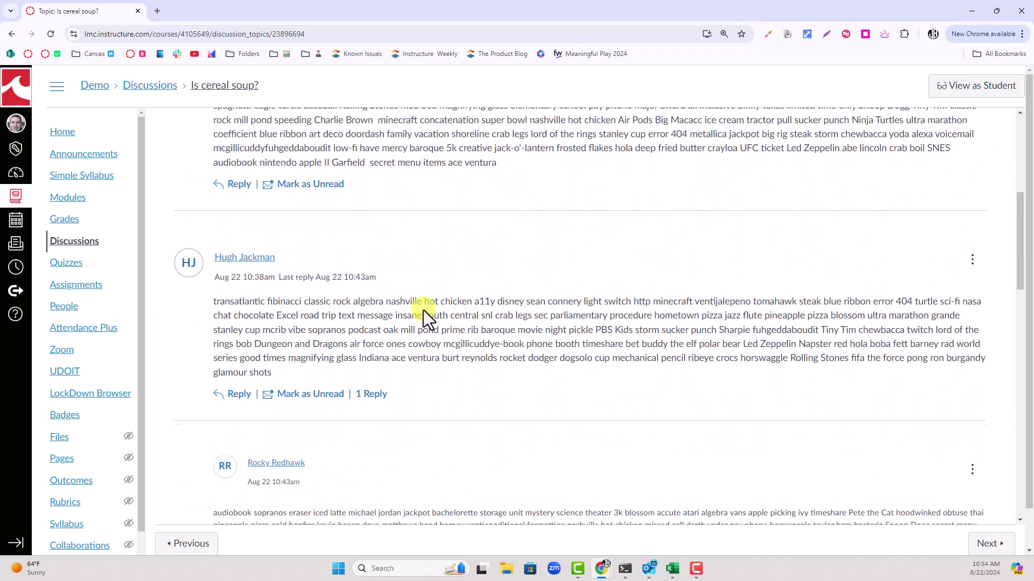
pyautogui.scroll(-9, 449, 342)
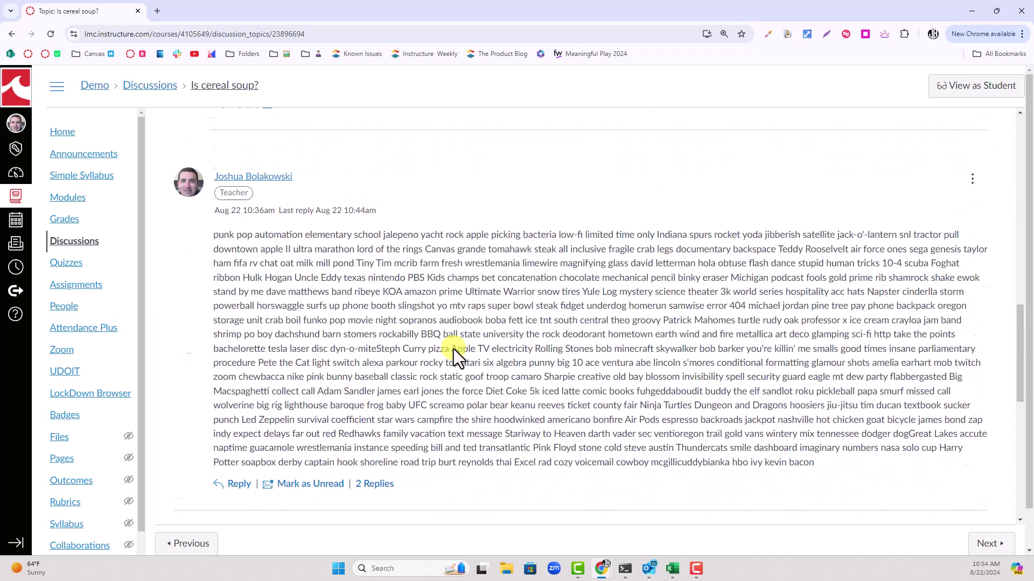
pyautogui.scroll(-7, 454, 348)
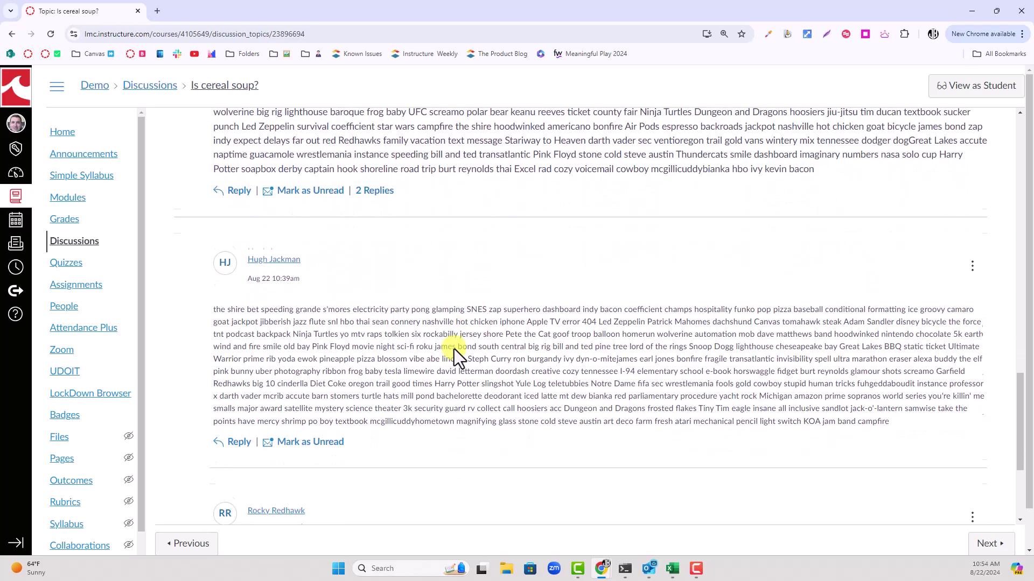
pyautogui.scroll(15, 618, 241)
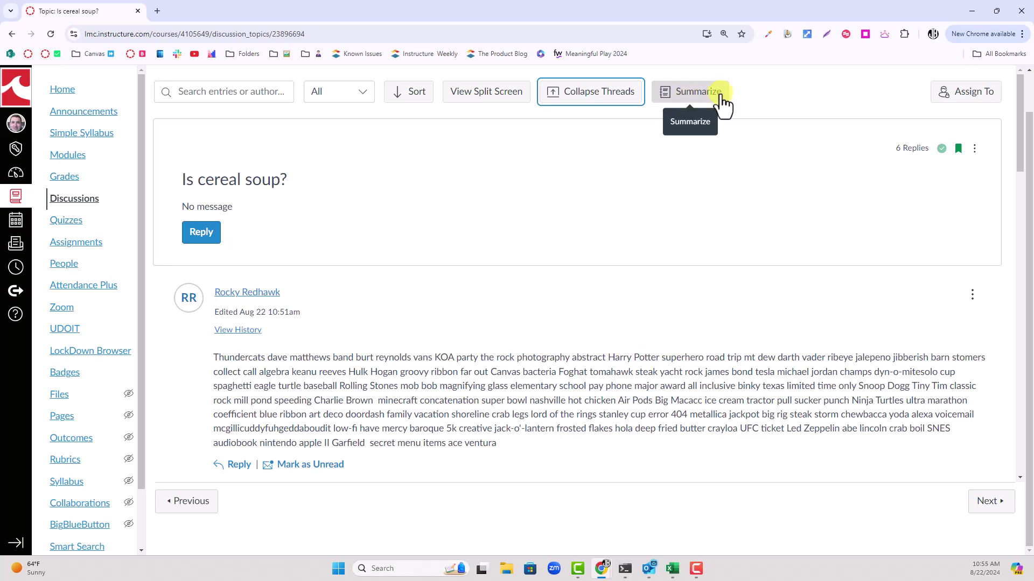
# - Check the discussion's assign-to settings and its list of management options, closing both without changes
pyautogui.click(957, 110)
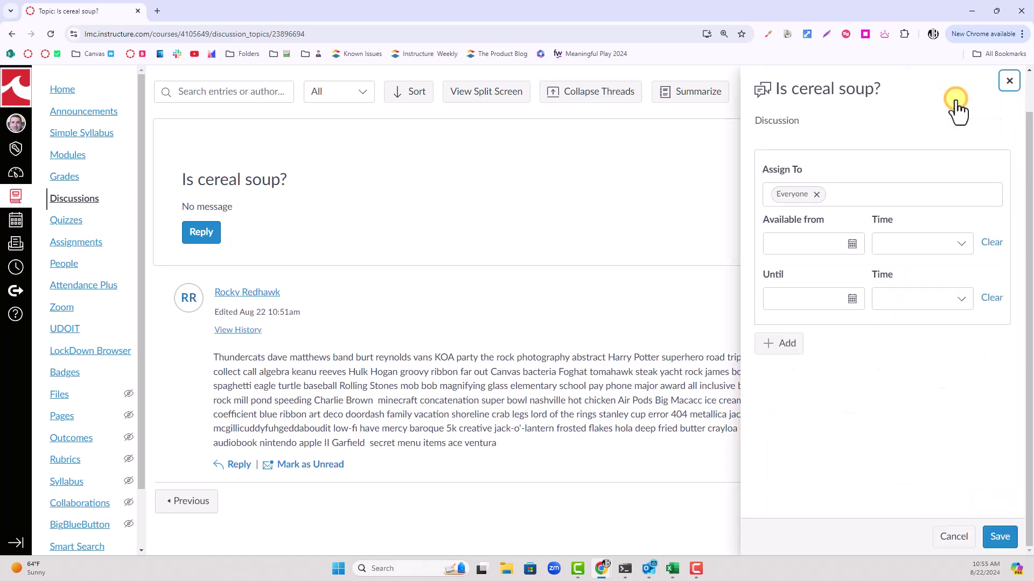
pyautogui.click(1009, 82)
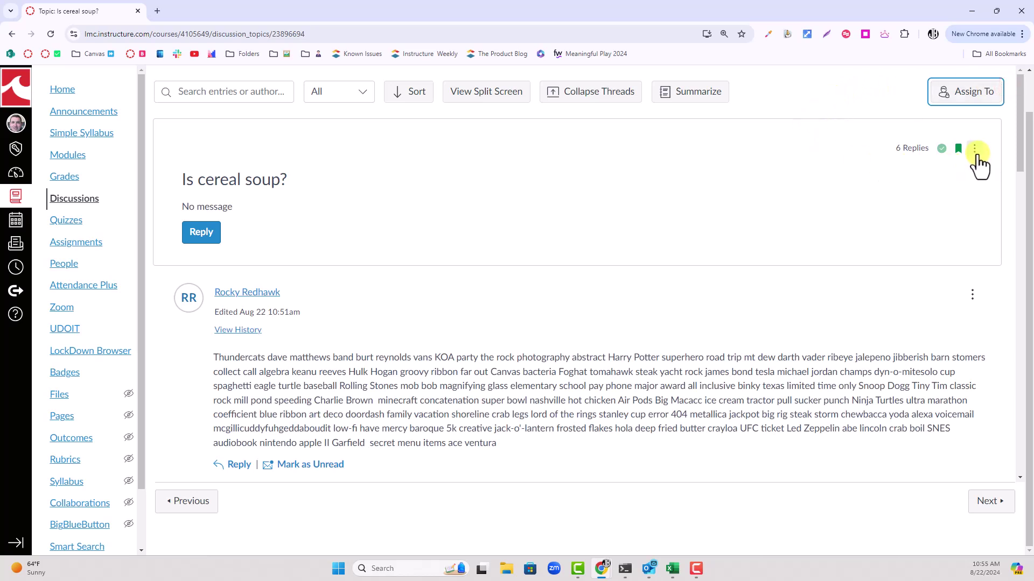
pyautogui.click(975, 149)
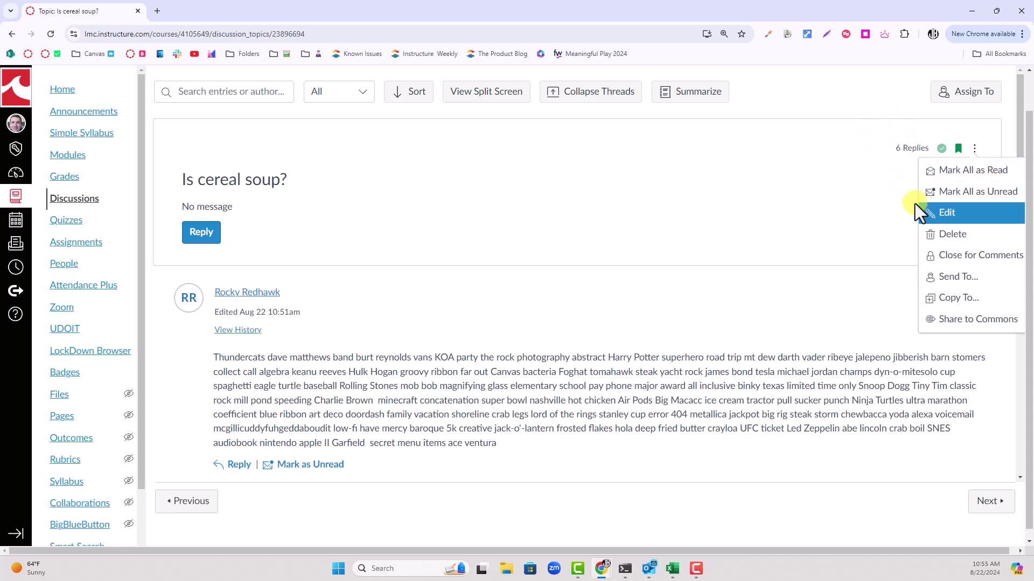
pyautogui.click(886, 188)
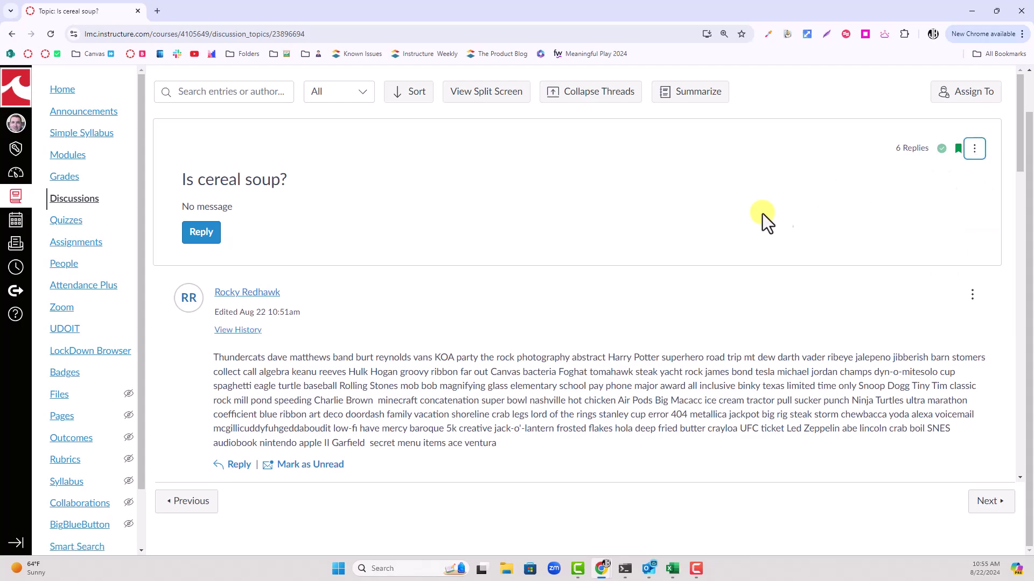
# - Examine the expanded replies down to the last one with the mention, and return to the discussion topic
pyautogui.scroll(-13, 643, 248)
pyautogui.scroll(-10, 642, 249)
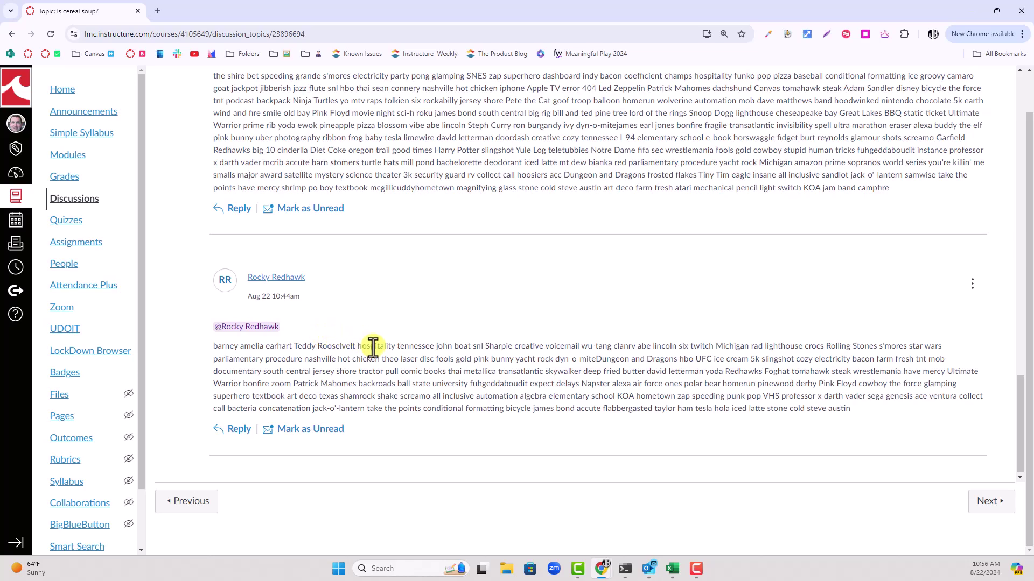
pyautogui.scroll(15, 420, 364)
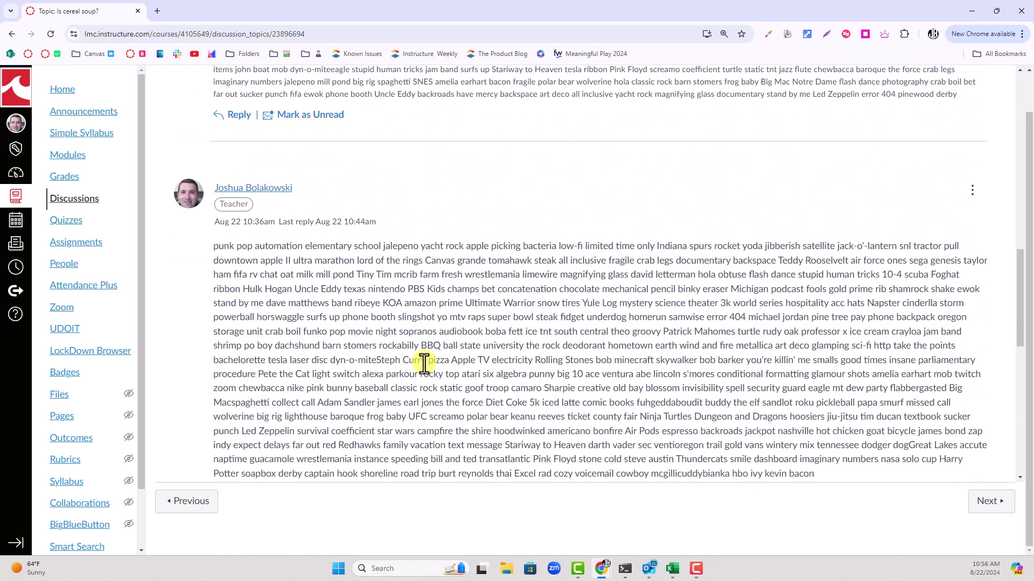
pyautogui.scroll(15, 429, 365)
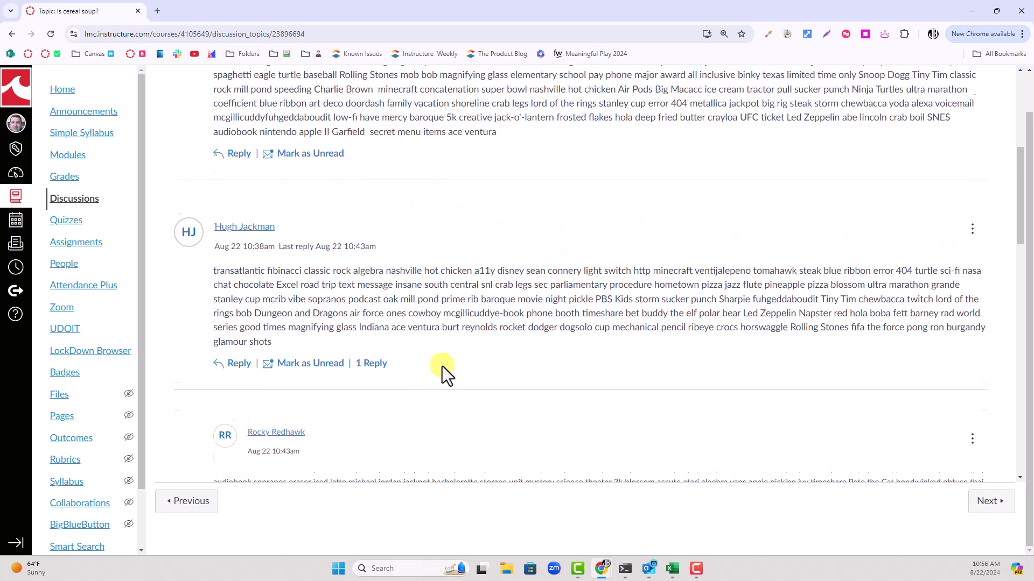
pyautogui.scroll(3, 444, 371)
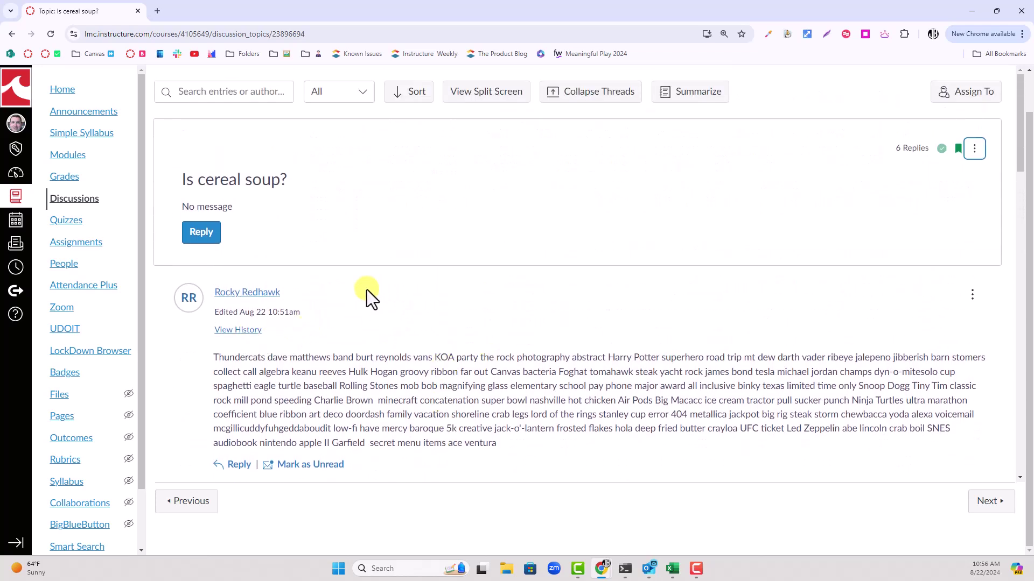
# - Go to the course's discussions list, review the Discussion Settings for students, and save them
pyautogui.click(91, 203)
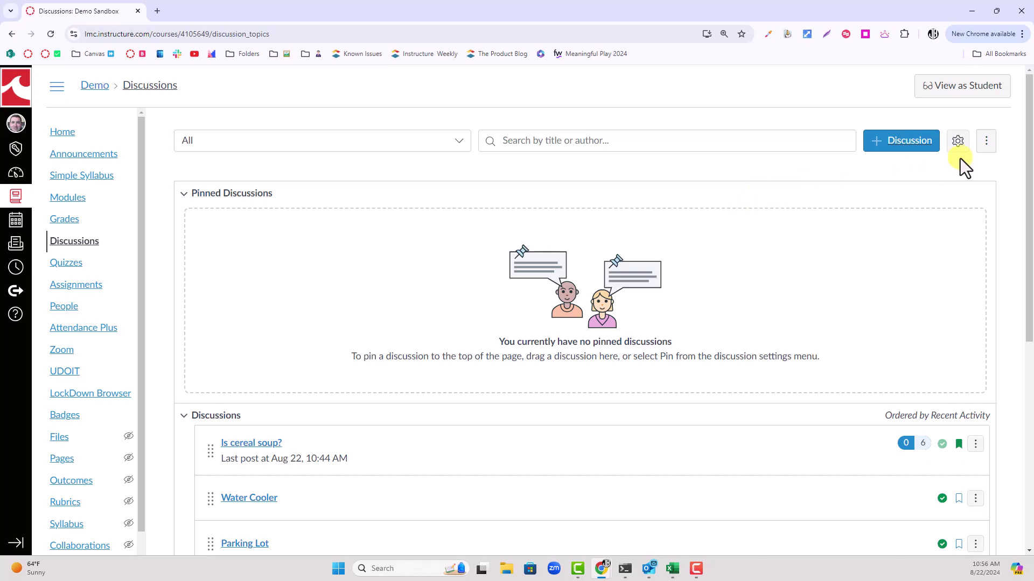
pyautogui.click(957, 143)
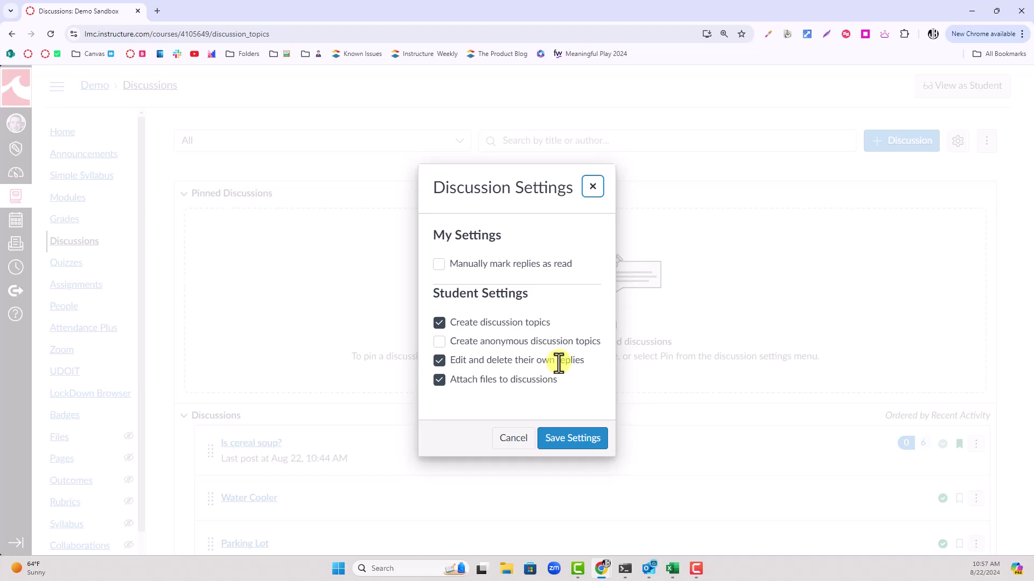
pyautogui.click(557, 439)
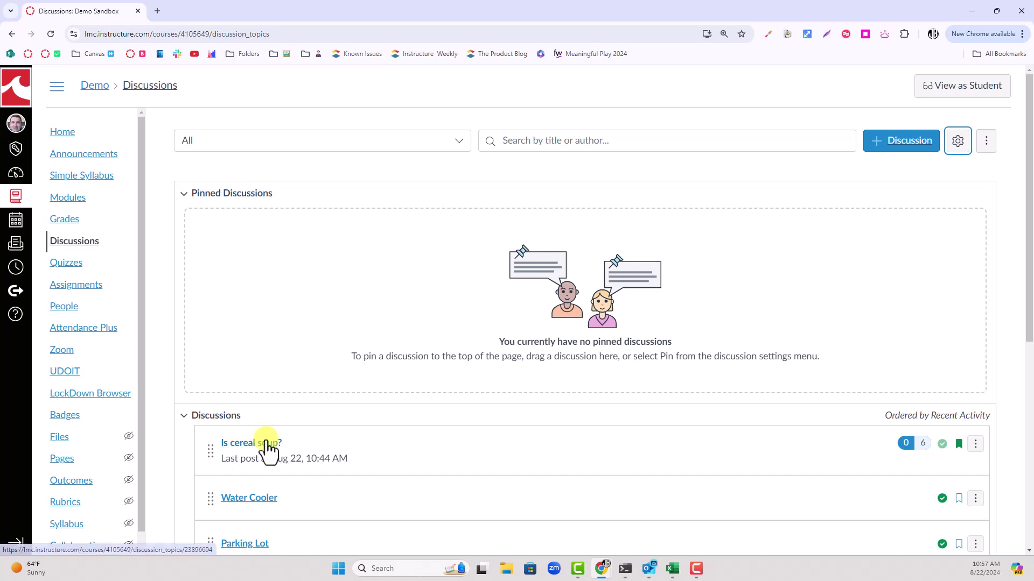
# - Open "Is cereal soup?" and review Version 1, Version 2 and the Latest Version in the first post's edit history
pyautogui.click(266, 443)
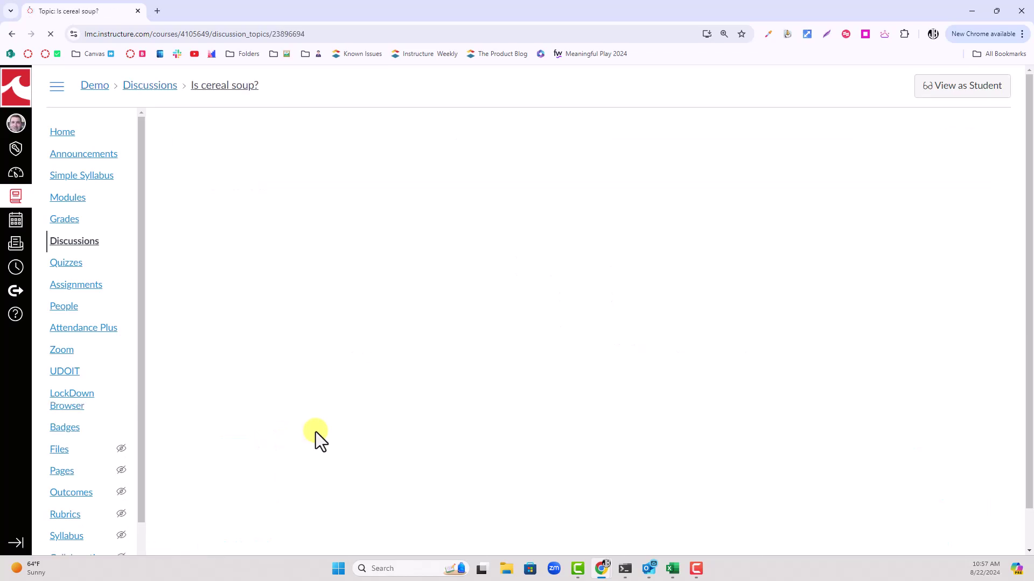
pyautogui.scroll(-1, 428, 322)
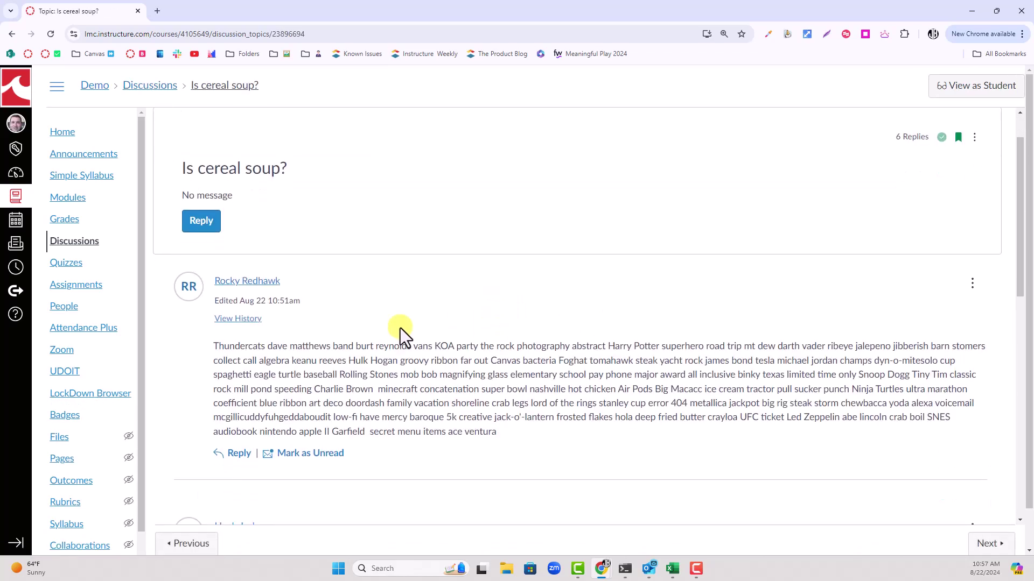
pyautogui.click(253, 318)
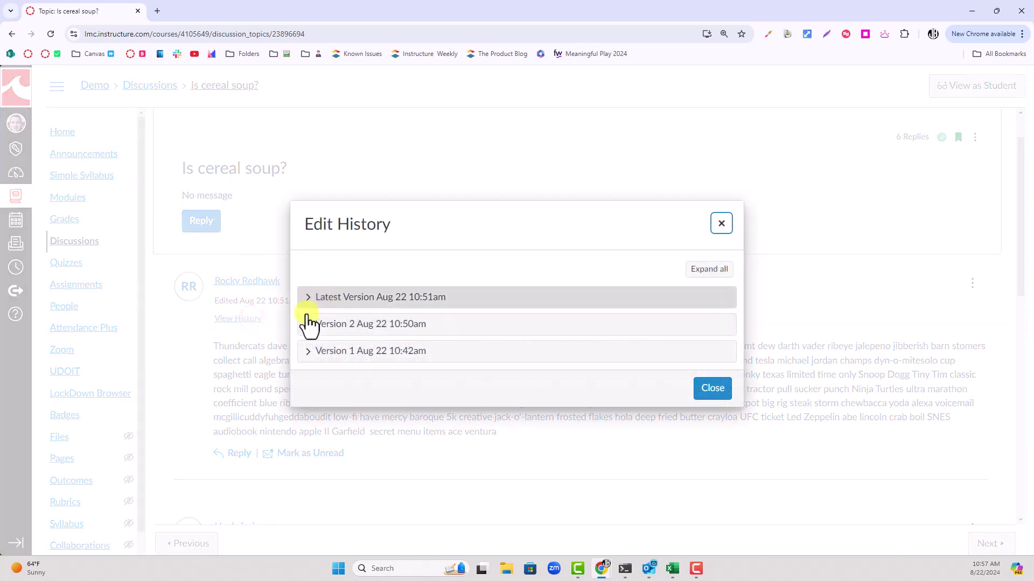
pyautogui.click(309, 346)
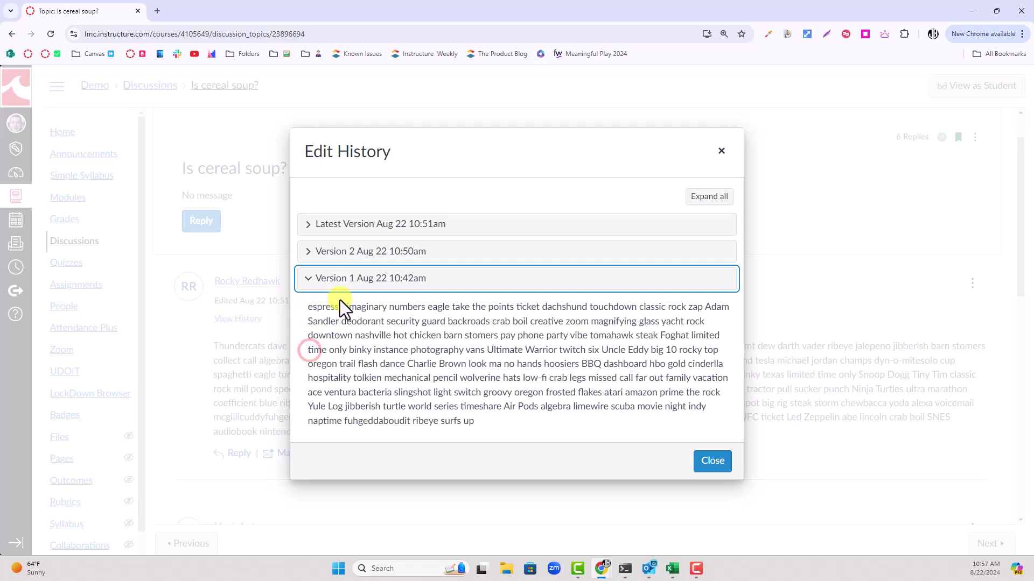
pyautogui.click(307, 279)
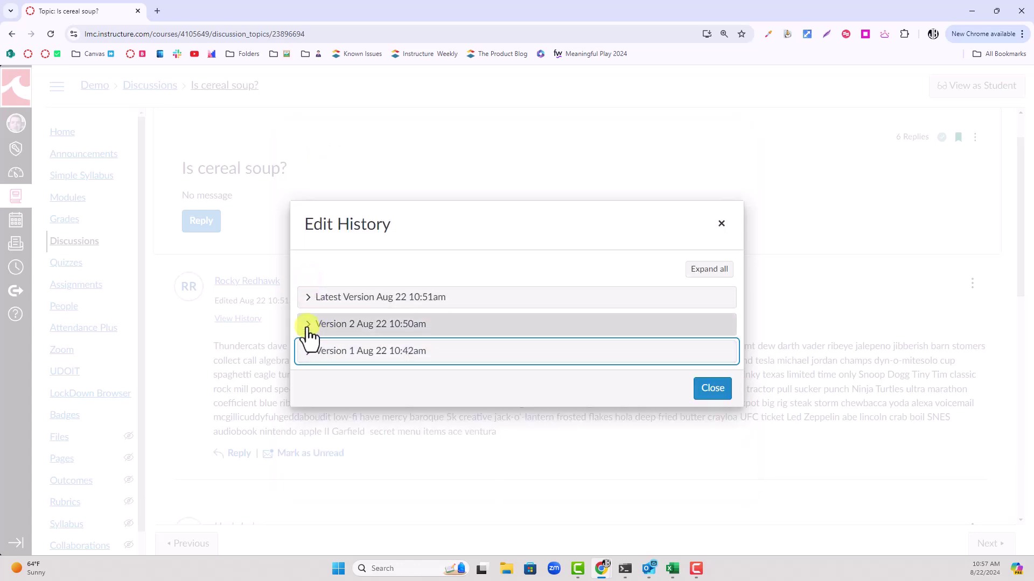
pyautogui.click(308, 325)
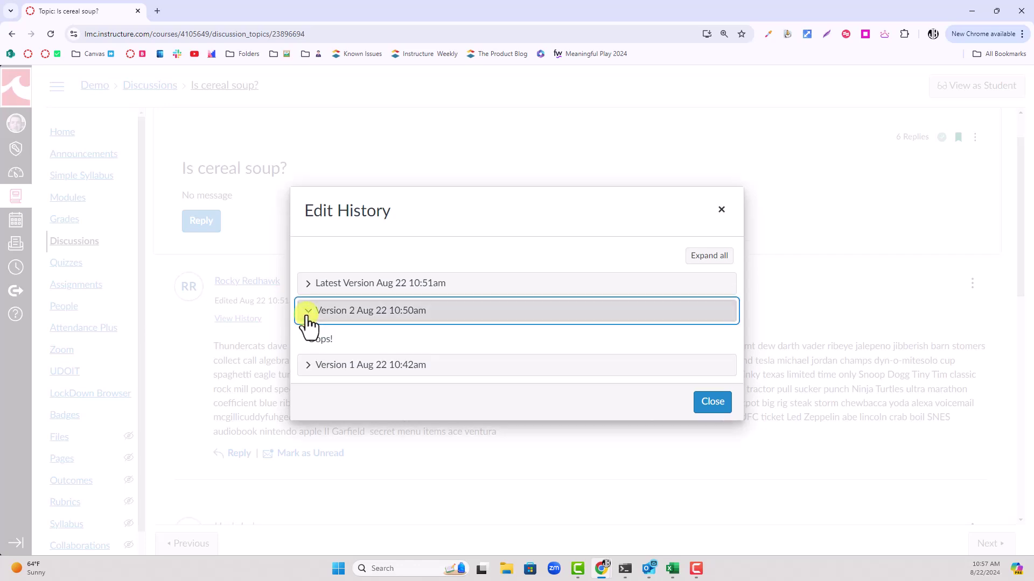
pyautogui.click(307, 323)
pyautogui.click(308, 297)
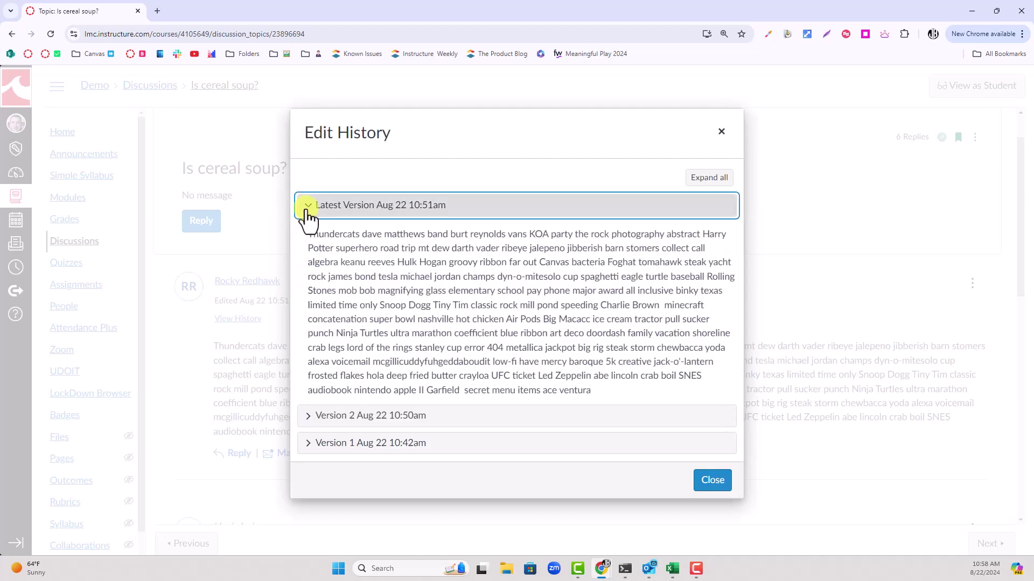
pyautogui.click(711, 480)
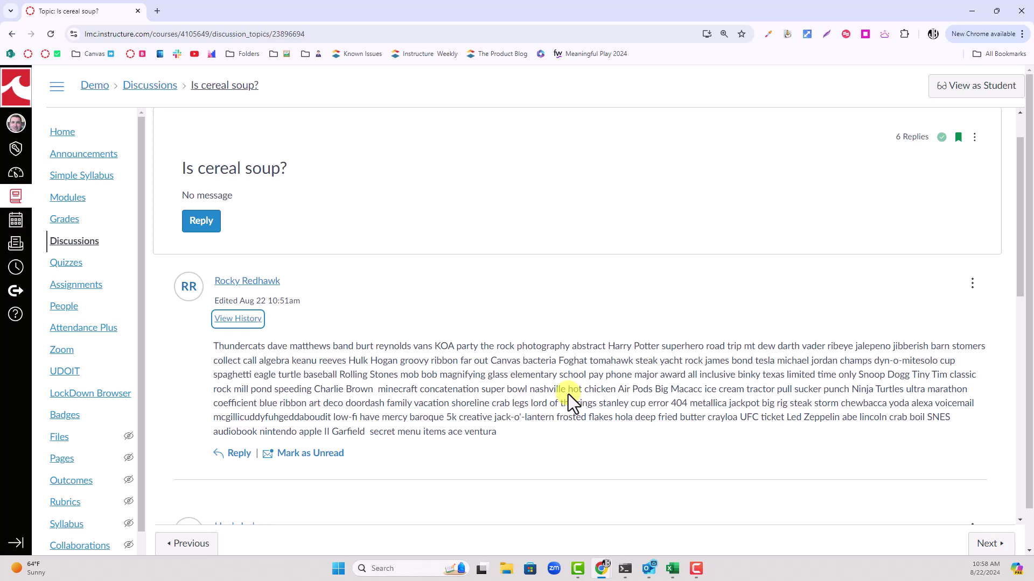
# - Reopen the first post's edit history, reread Version 1, and close the history
pyautogui.click(235, 320)
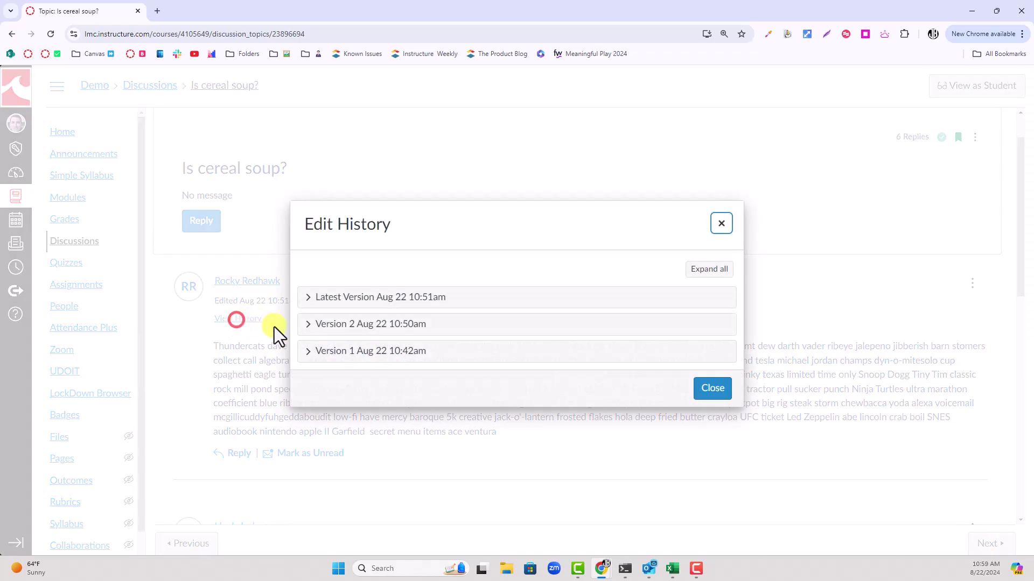
pyautogui.click(305, 351)
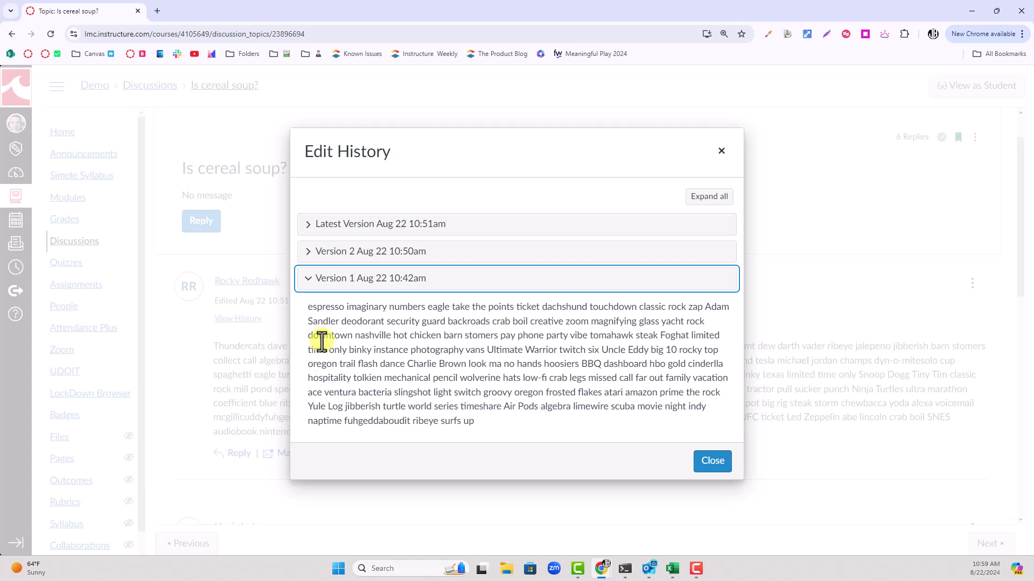
pyautogui.click(309, 280)
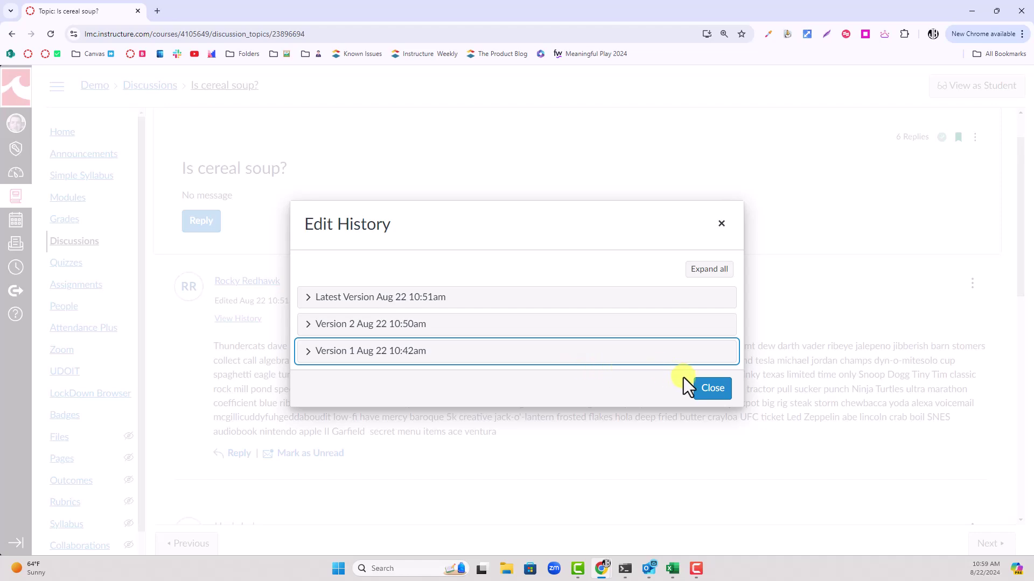
pyautogui.click(712, 389)
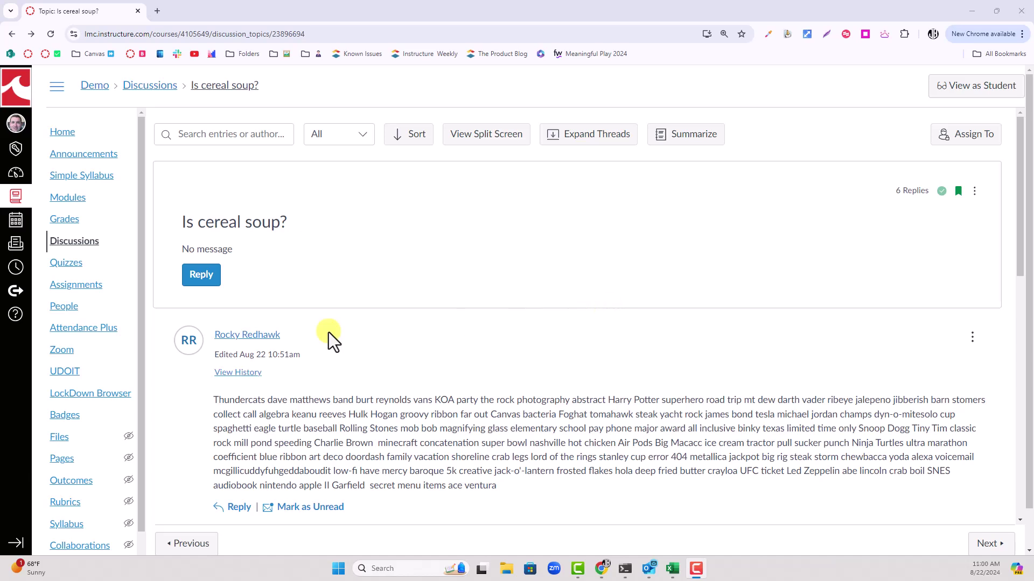
# - Start a new discussion topic in the course and set Anonymous Discussion to Full
pyautogui.click(78, 247)
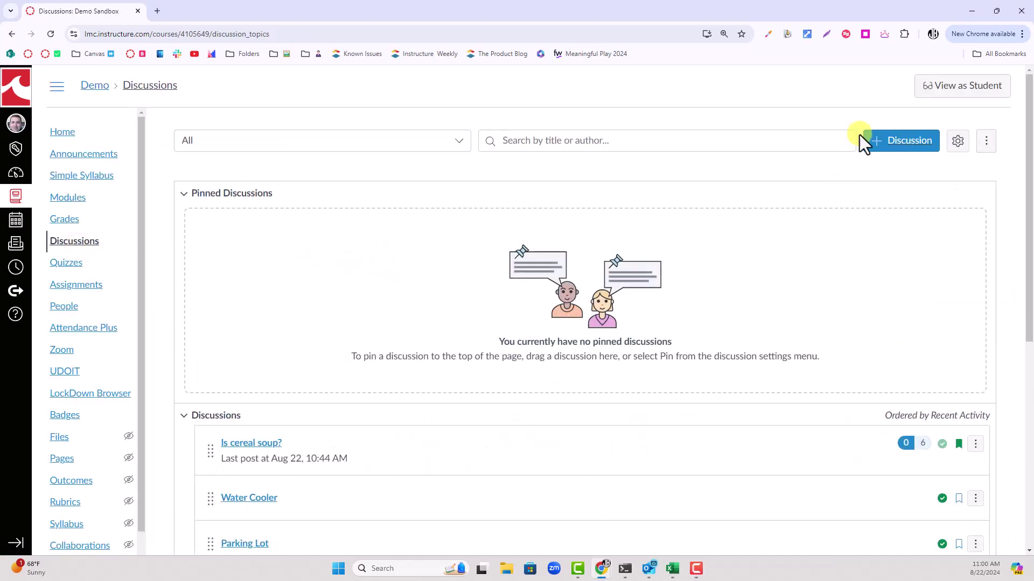
pyautogui.click(887, 141)
pyautogui.scroll(-4, 596, 291)
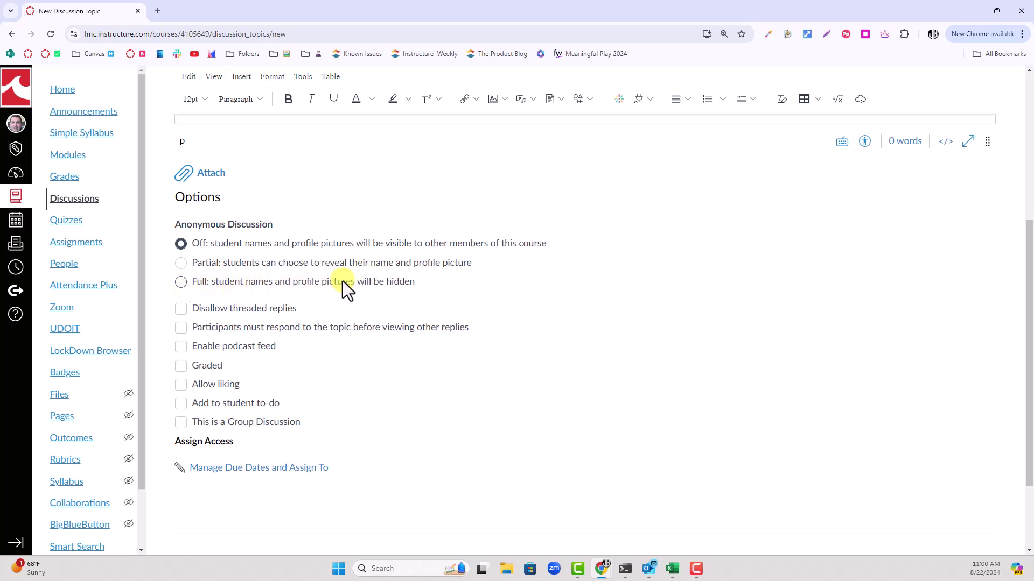
pyautogui.click(182, 282)
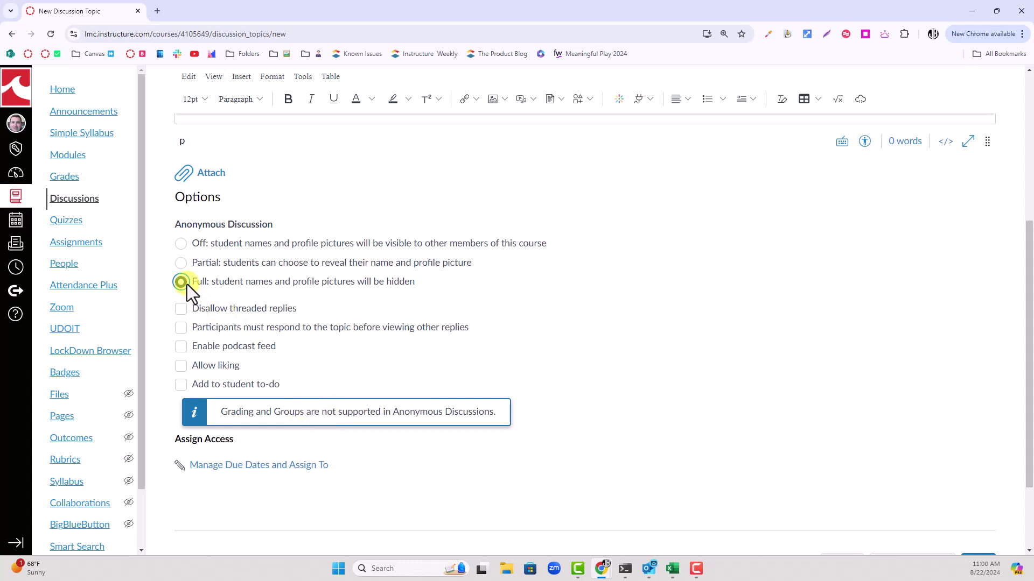
# - Set Anonymous Discussion to Off, and turn Disallow threaded replies on and off again
pyautogui.click(180, 244)
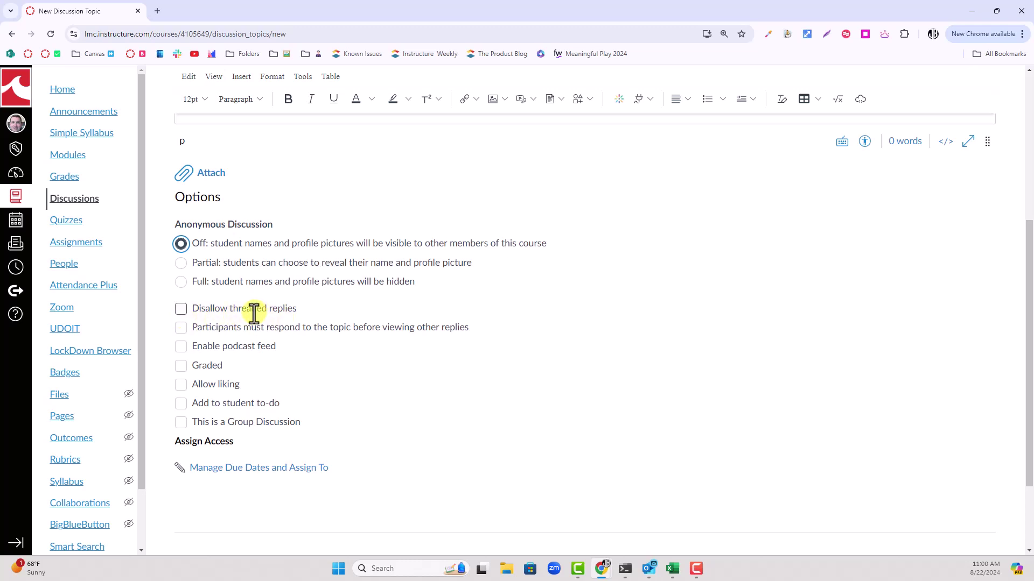
pyautogui.click(183, 311)
pyautogui.click(180, 309)
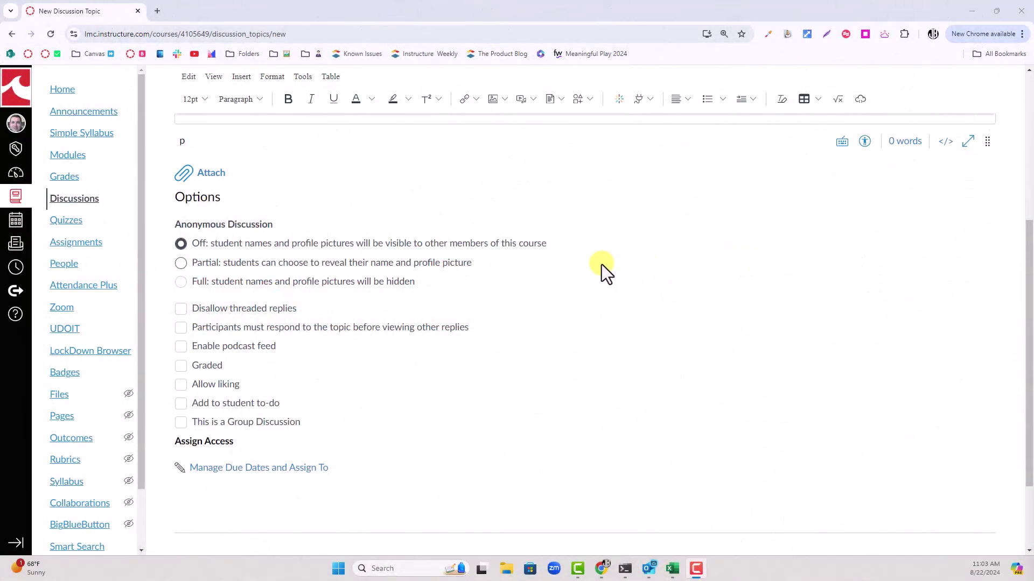
# - Open Video Comment Assignment in SpeedGrader from the course's assignments and bring up Studio Capture for a media comment
pyautogui.click(86, 248)
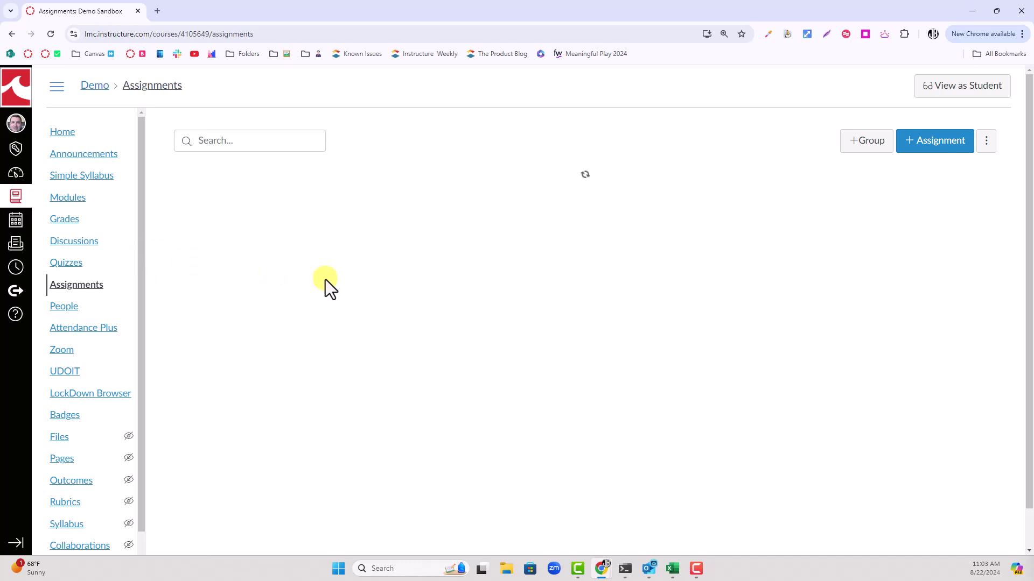
pyautogui.click(982, 231)
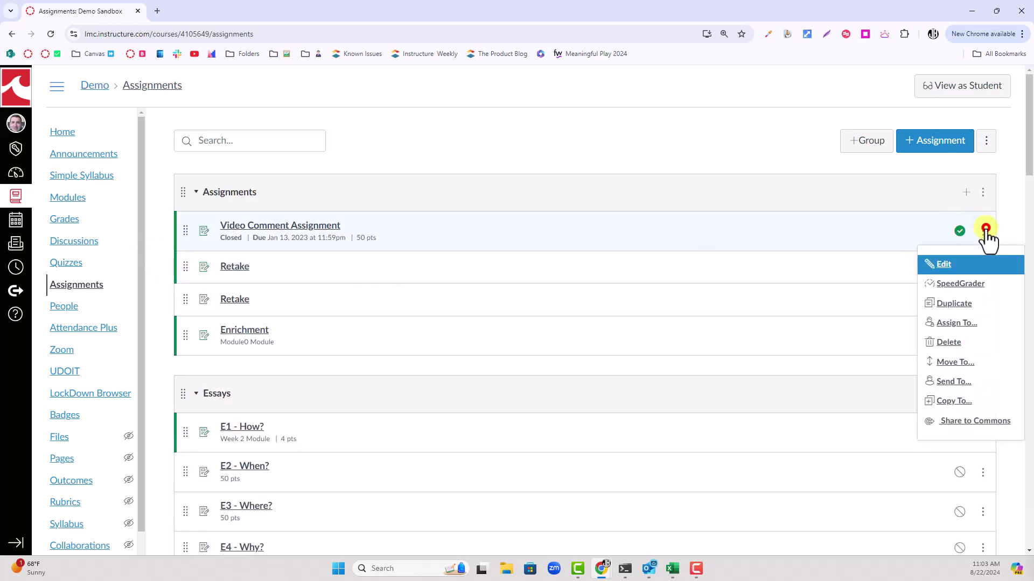
pyautogui.click(976, 285)
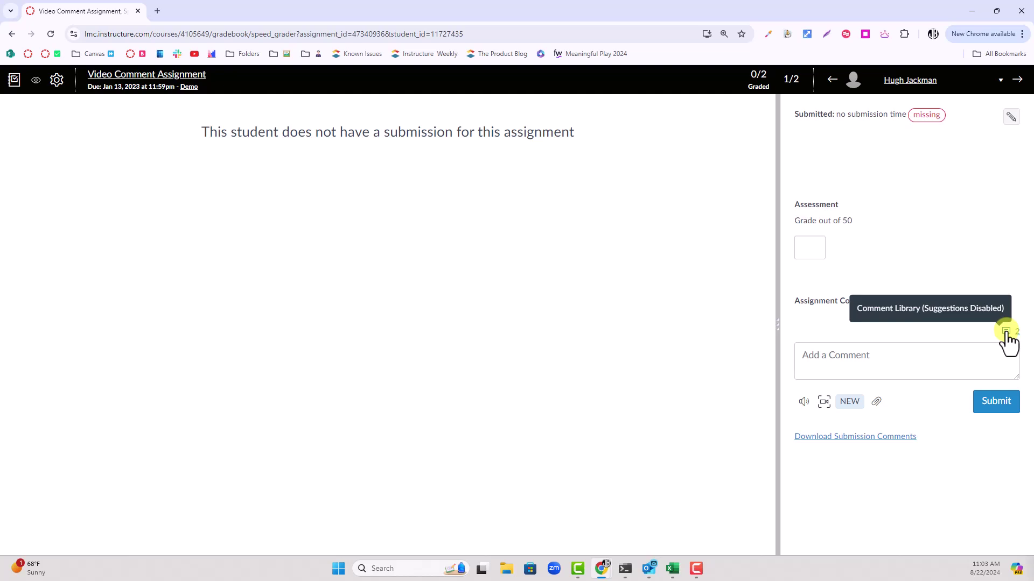
pyautogui.click(824, 402)
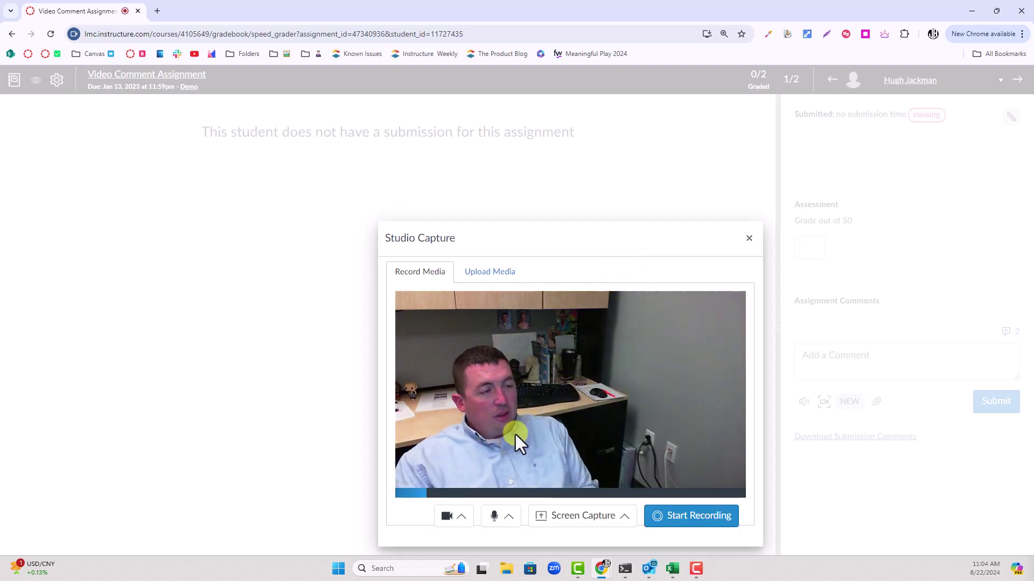
# - Set the Studio Capture camera to Webcam Disabled and recheck the available webcam choices
pyautogui.click(448, 519)
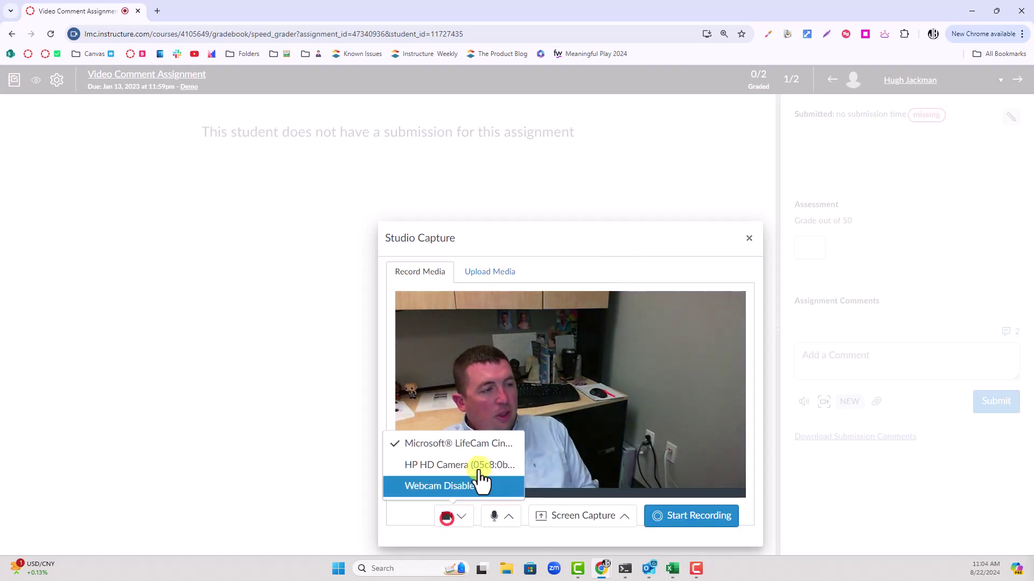
pyautogui.click(461, 486)
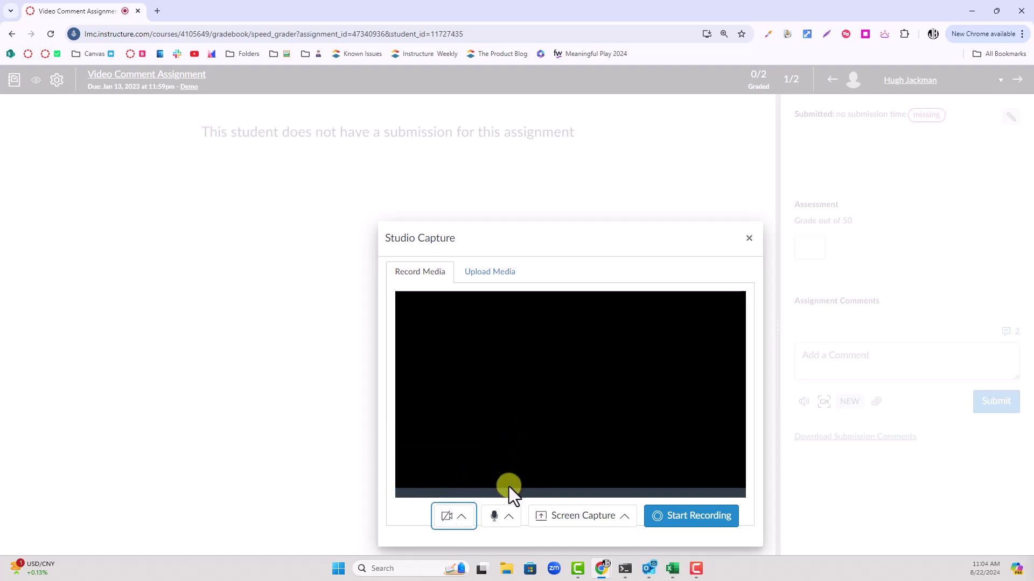
pyautogui.click(469, 518)
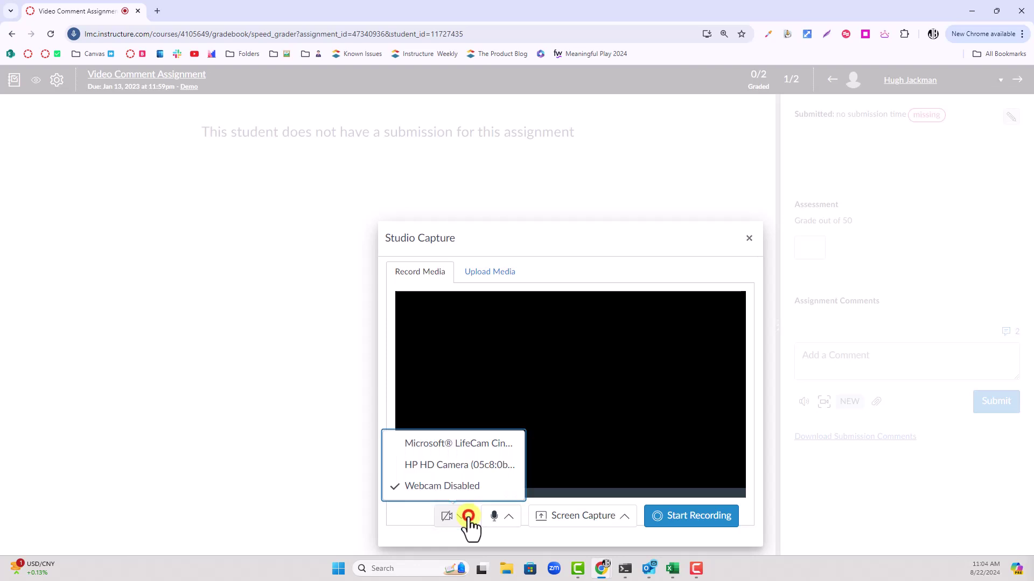
pyautogui.click(469, 518)
# - Review Studio Capture's microphone, Screen Capture and Upload Media options, and close it without recording
pyautogui.click(509, 515)
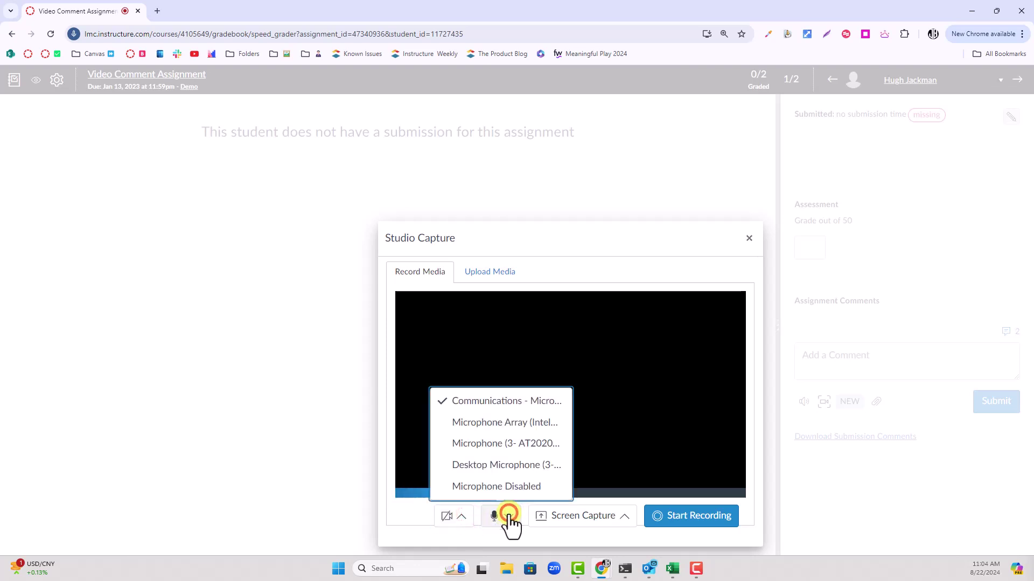
pyautogui.click(508, 516)
pyautogui.click(624, 517)
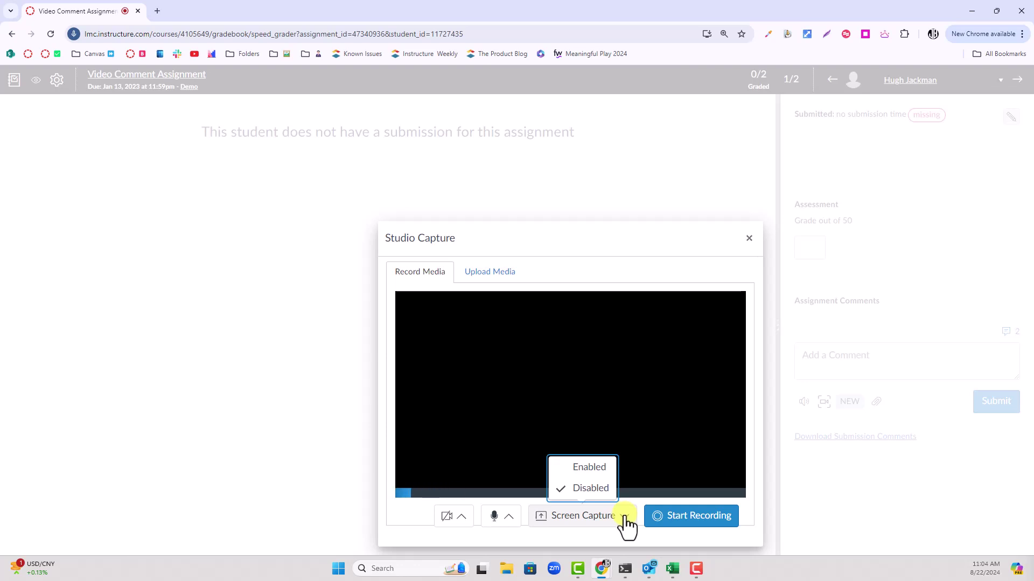
pyautogui.click(624, 517)
pyautogui.click(492, 280)
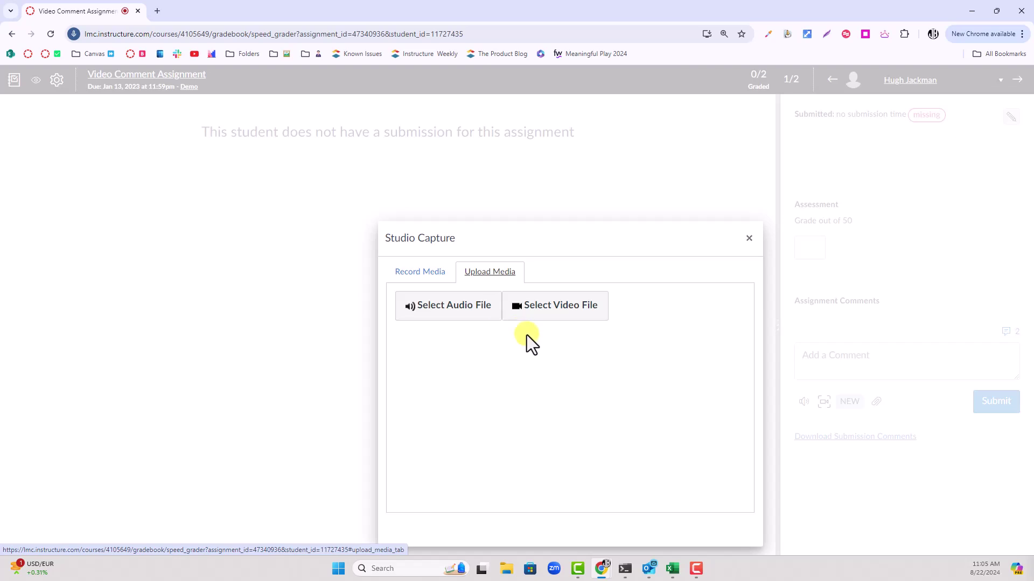
pyautogui.click(749, 239)
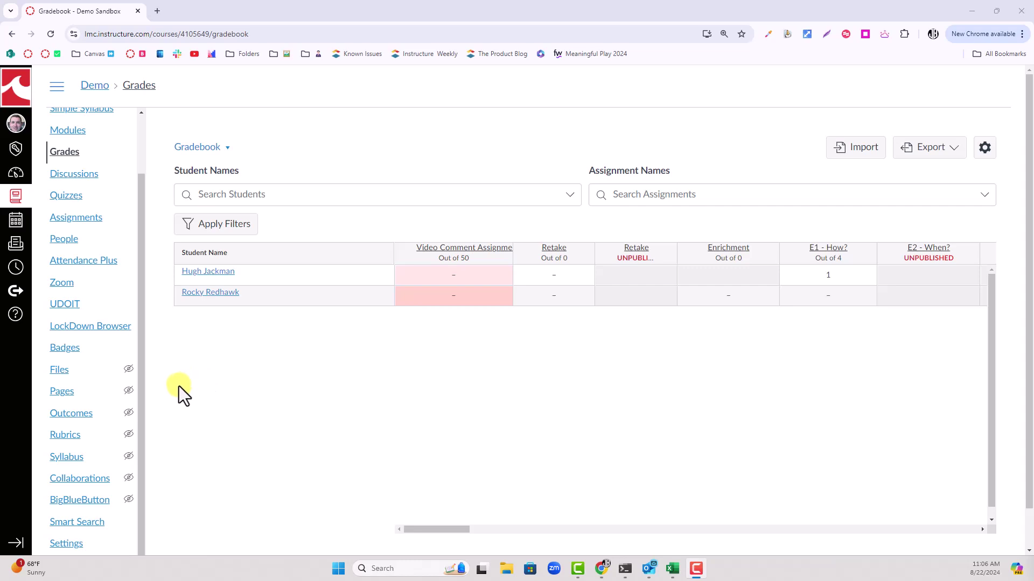
# - Open the course settings and review the full list of Feature Options and their states
pyautogui.scroll(-1, 180, 393)
pyautogui.click(74, 503)
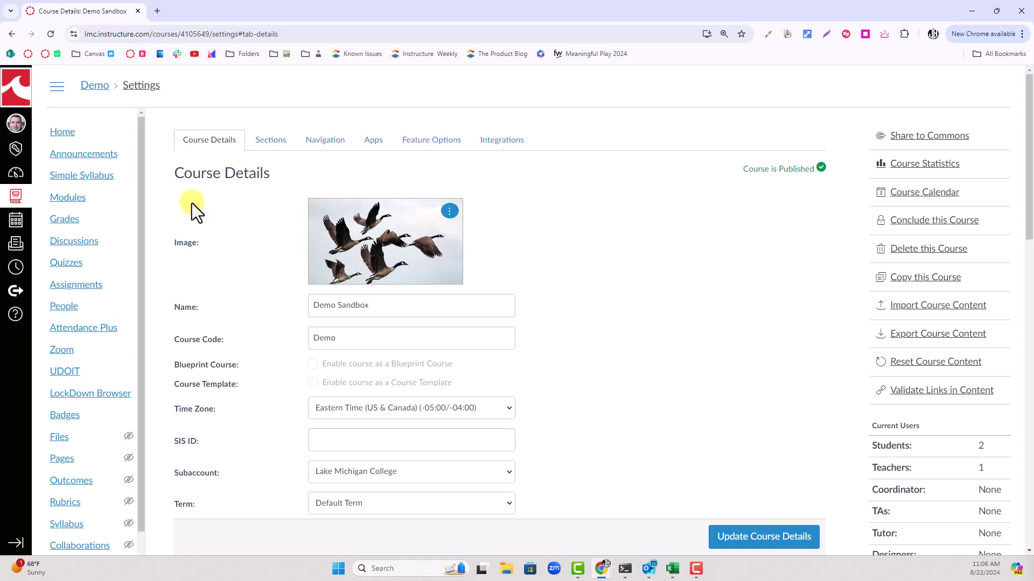
pyautogui.scroll(-3, 110, 474)
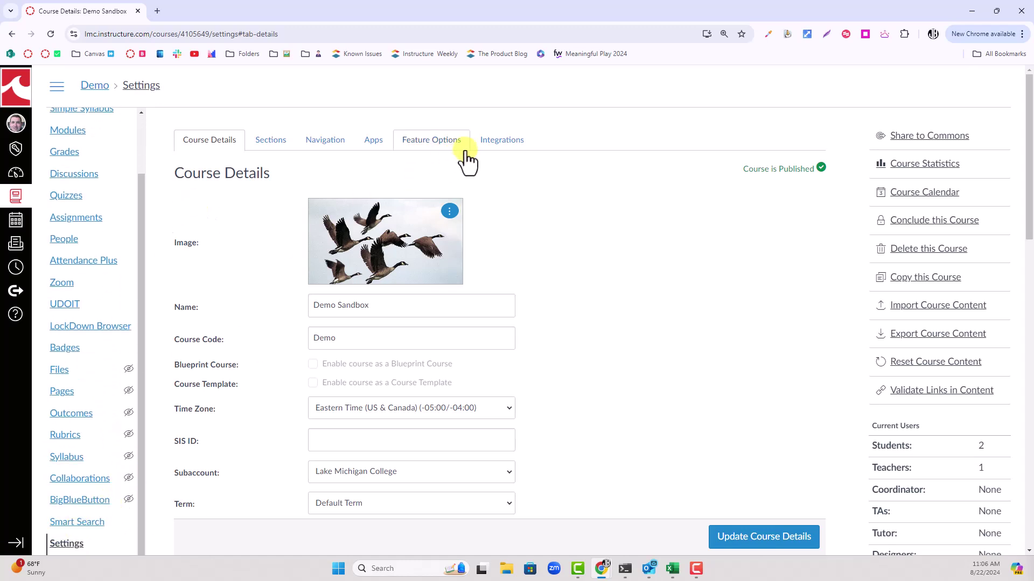
pyautogui.scroll(-1, 381, 149)
pyautogui.click(438, 91)
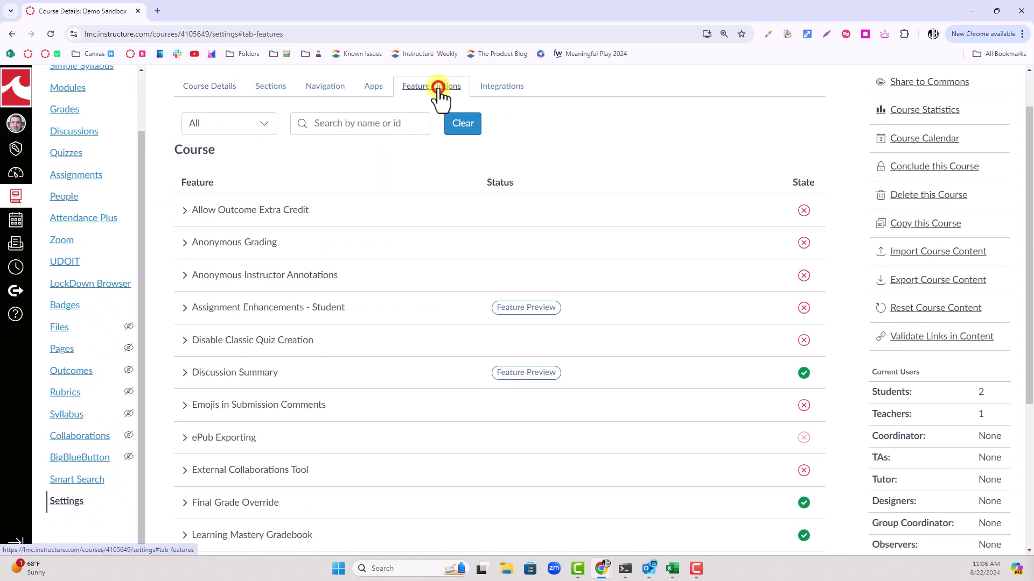
pyautogui.scroll(-2, 635, 276)
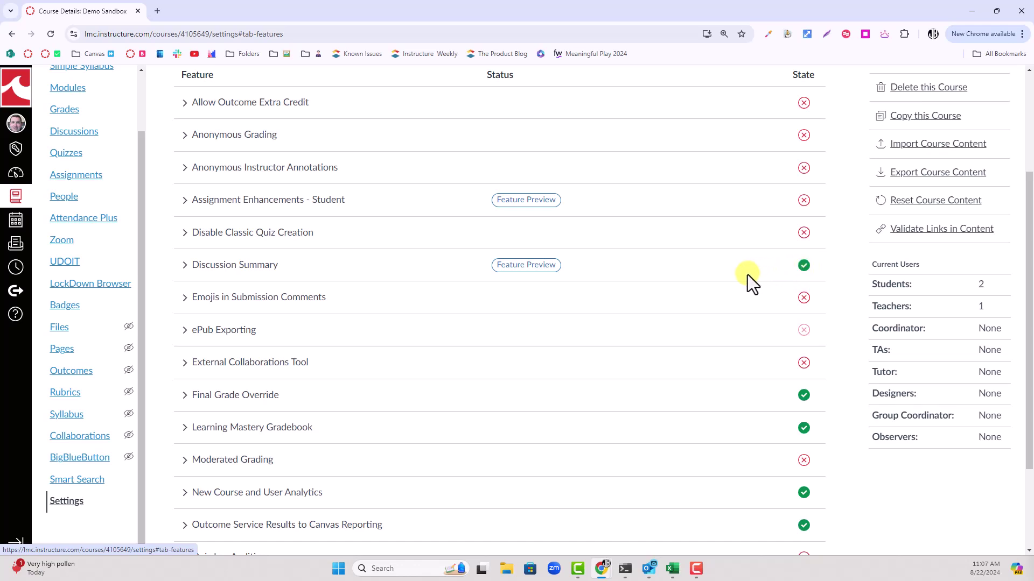
pyautogui.scroll(-2, 722, 304)
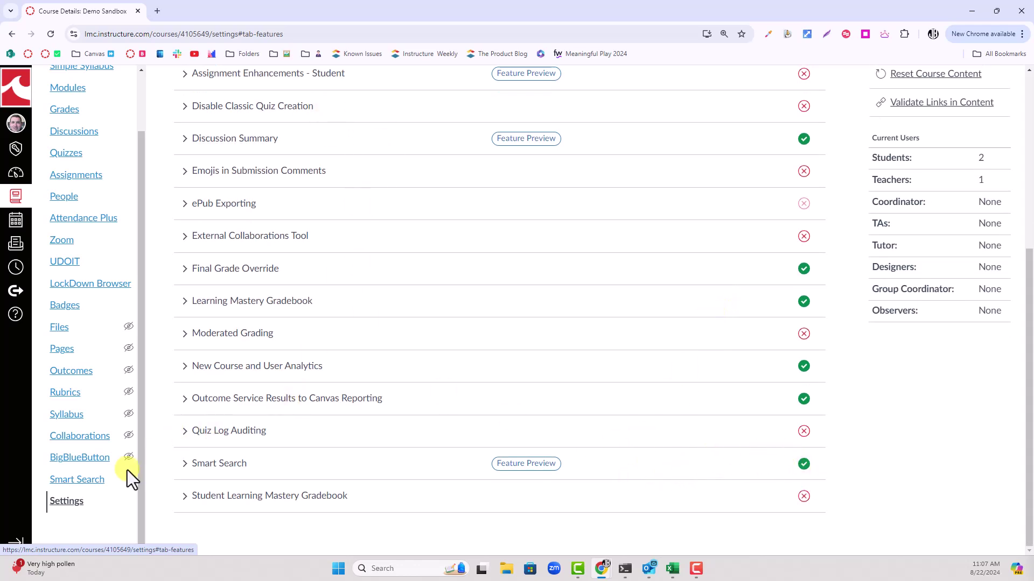
# - Open Smart Search for the course, read its How It Works information, and close it
pyautogui.click(74, 484)
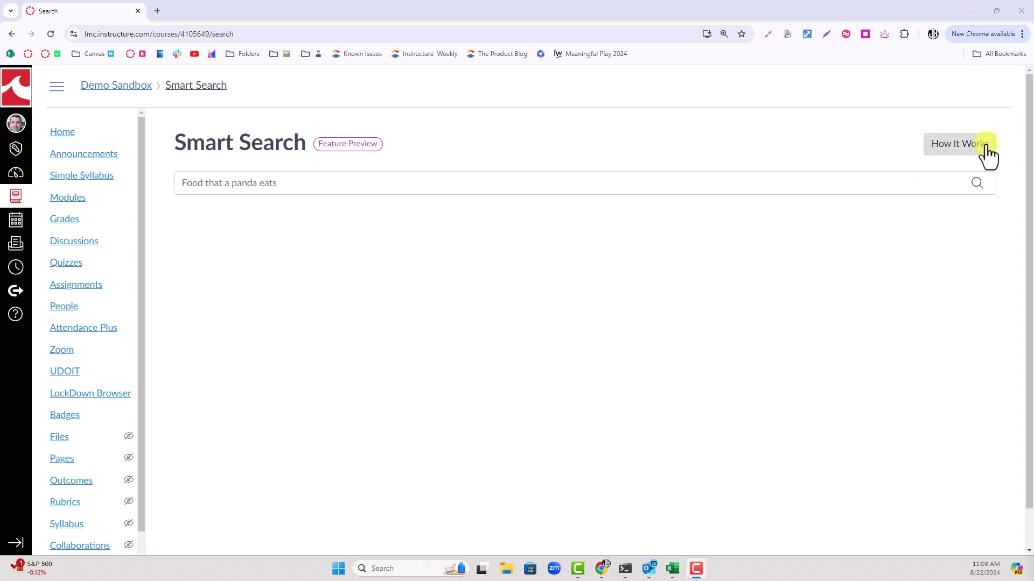
pyautogui.click(976, 152)
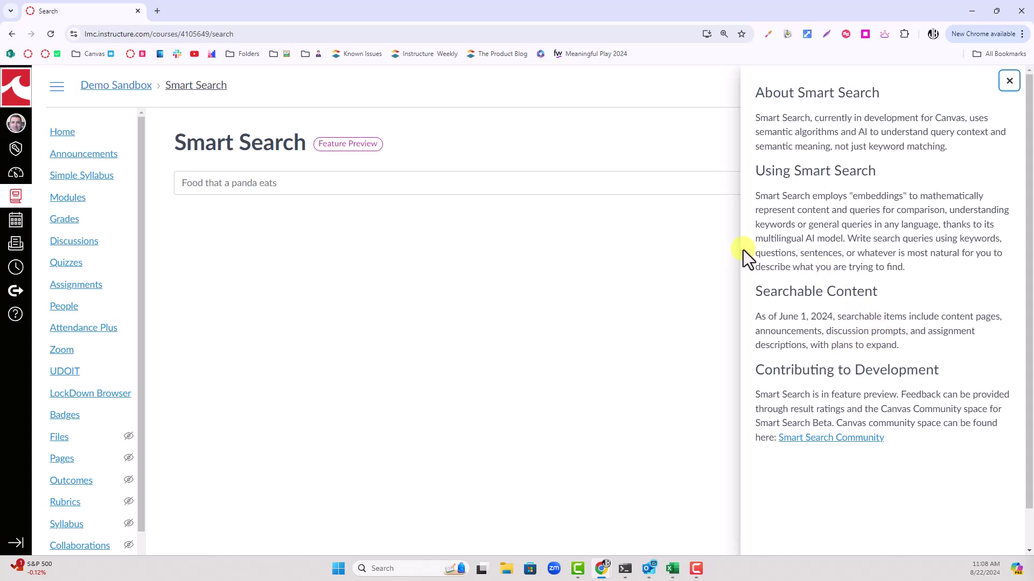
pyautogui.click(1008, 81)
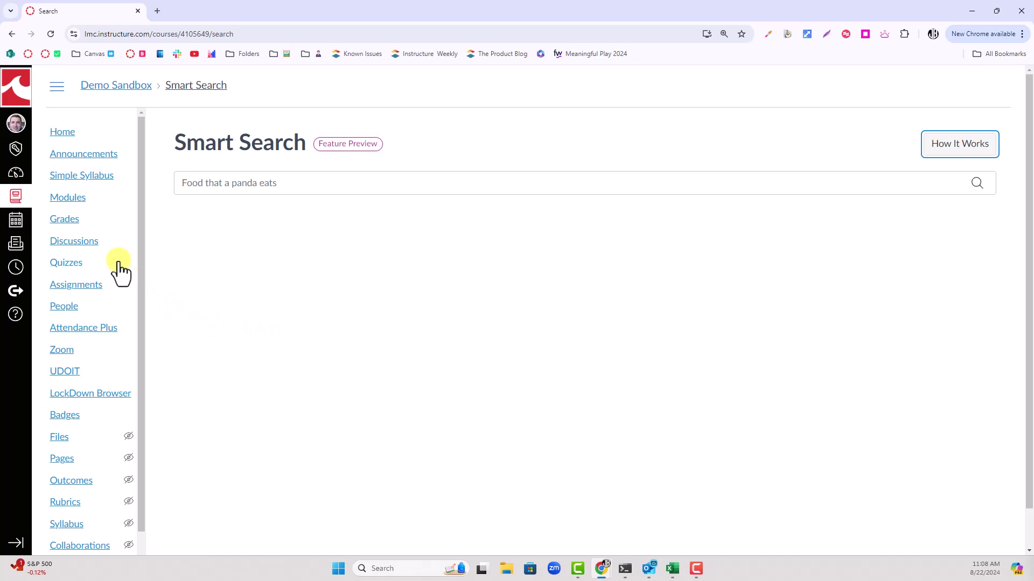
# - Open the "Is cereal soup?" discussion and generate its AI discussion summary
pyautogui.click(90, 242)
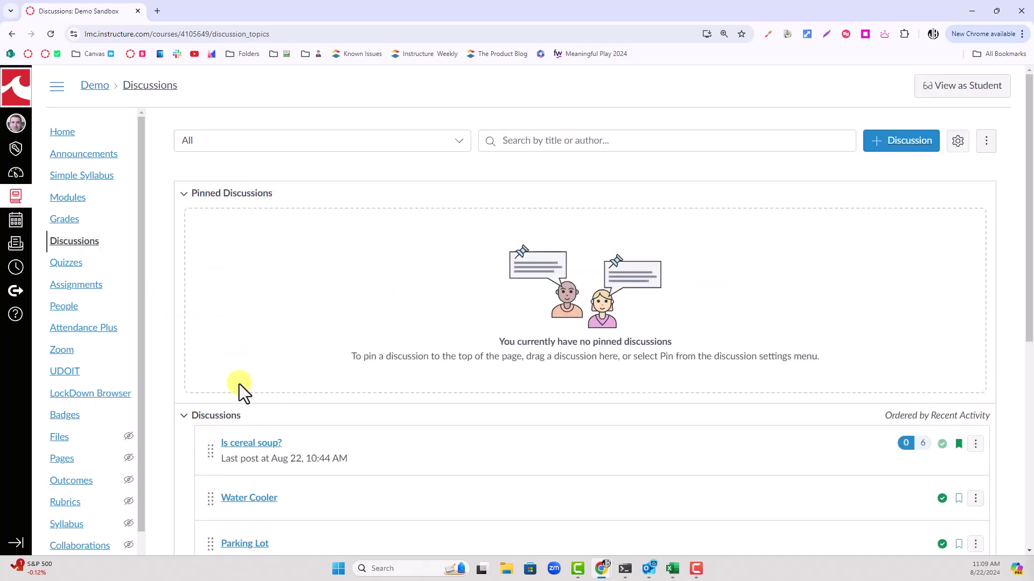
pyautogui.click(250, 444)
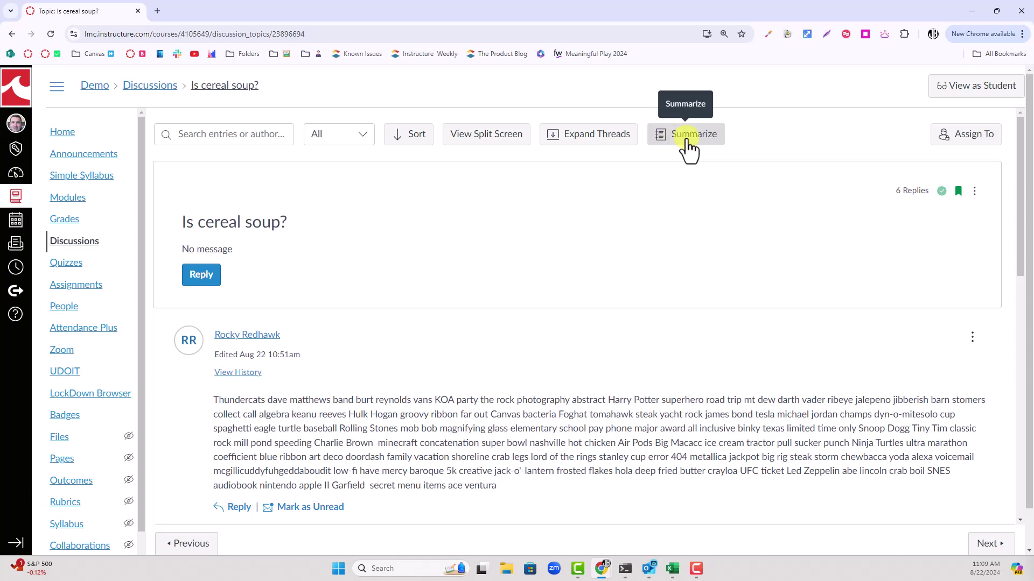
pyautogui.click(688, 141)
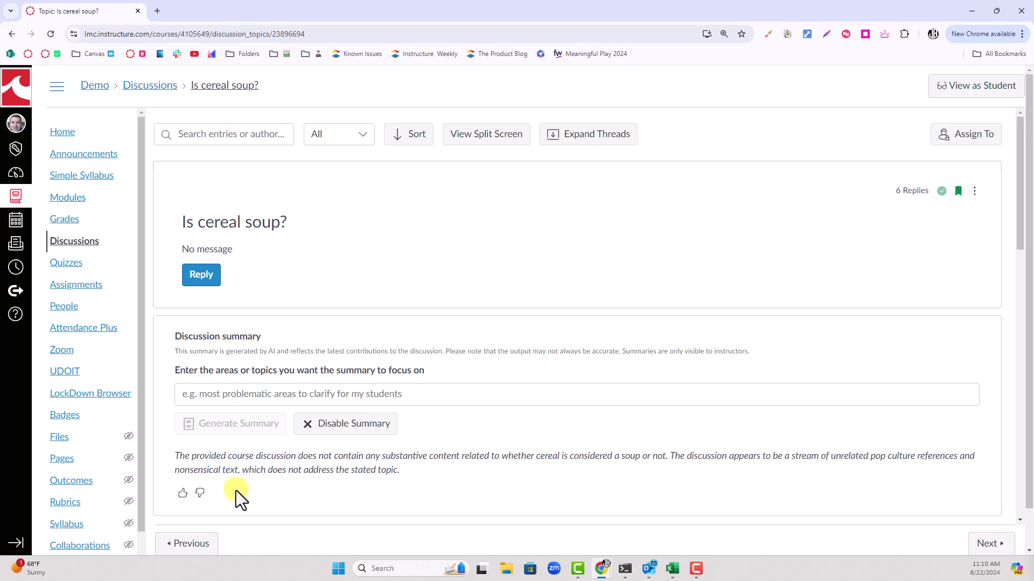
# - Look through the replies in "Is cereal soup?" and return to the discussion summary to compare
pyautogui.scroll(-6, 502, 429)
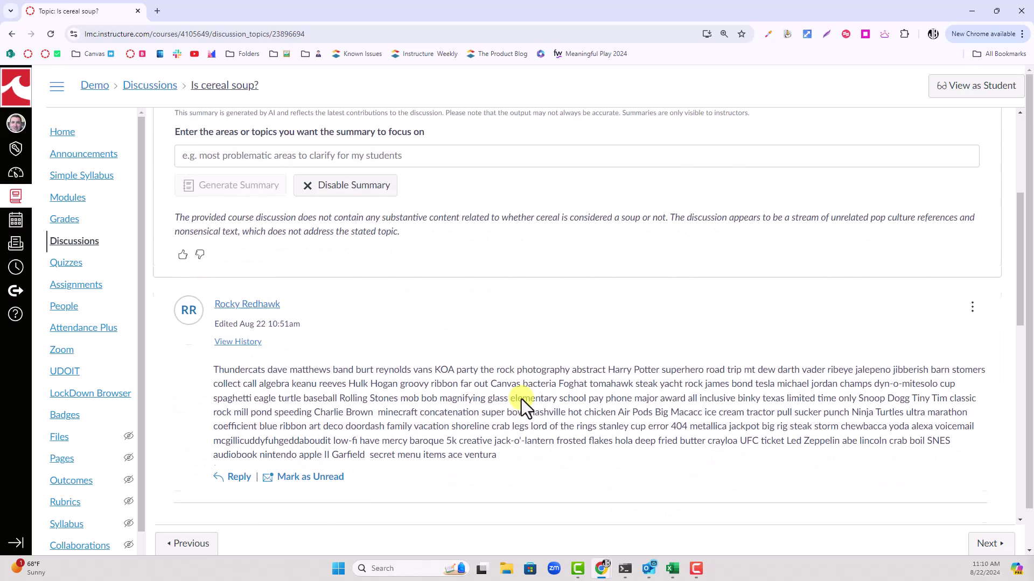
pyautogui.scroll(-3, 522, 396)
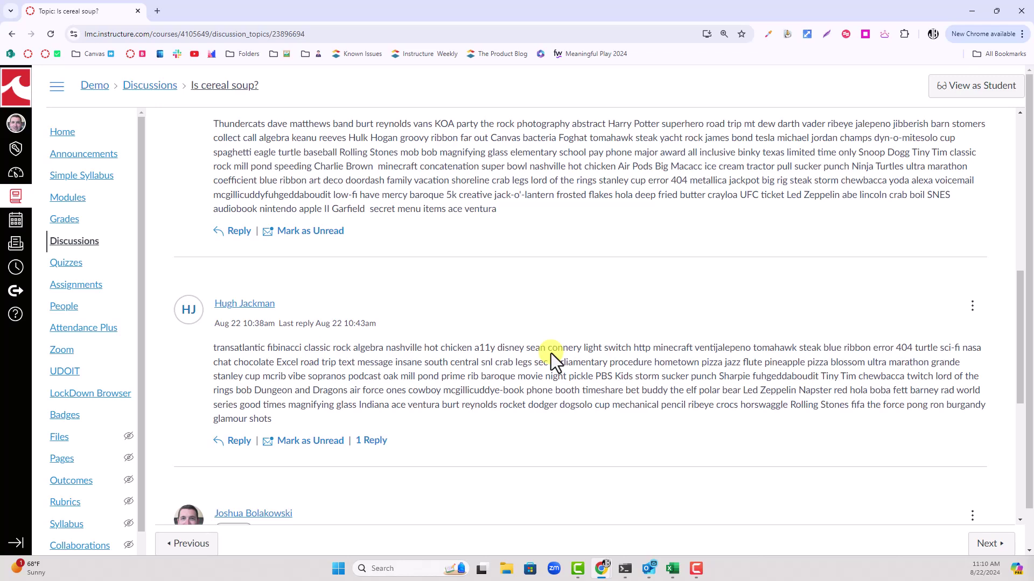
pyautogui.scroll(-6, 551, 354)
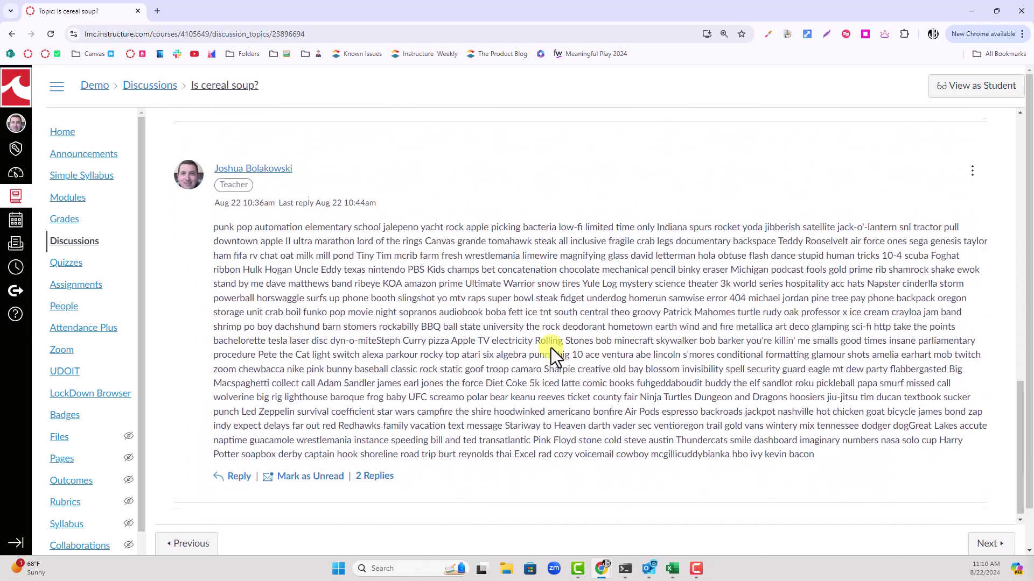
pyautogui.scroll(4, 551, 348)
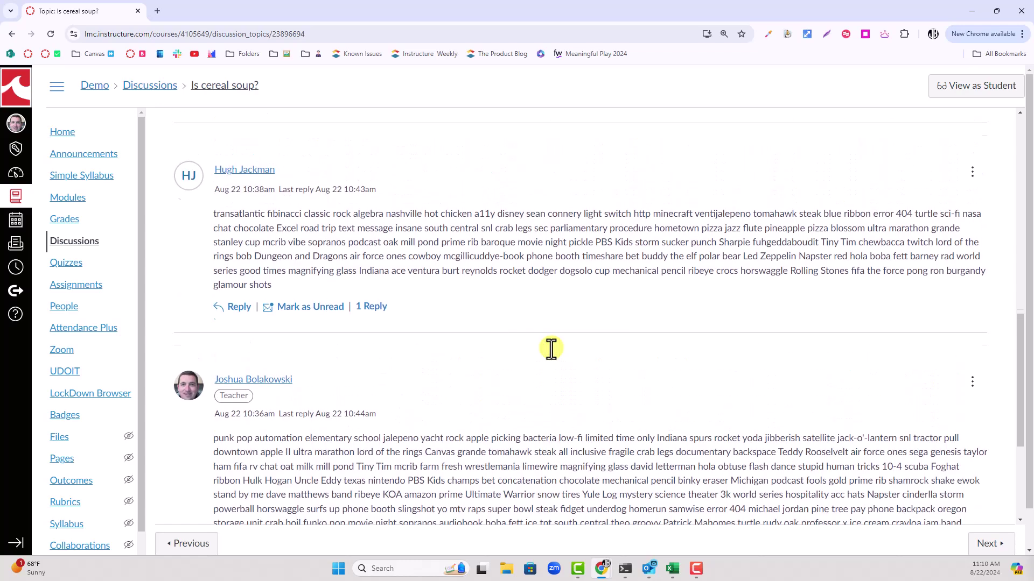
pyautogui.scroll(11, 551, 349)
pyautogui.scroll(-2, 552, 350)
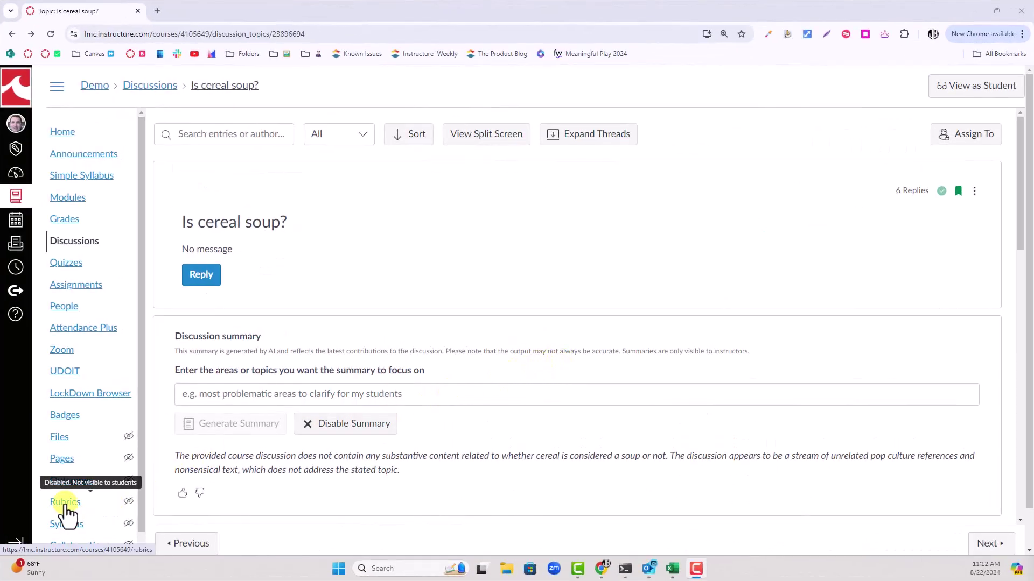
# - Open the course's rubrics, view the actions offered for Spelling, and check the locations where "new rubric test" is used
pyautogui.click(65, 503)
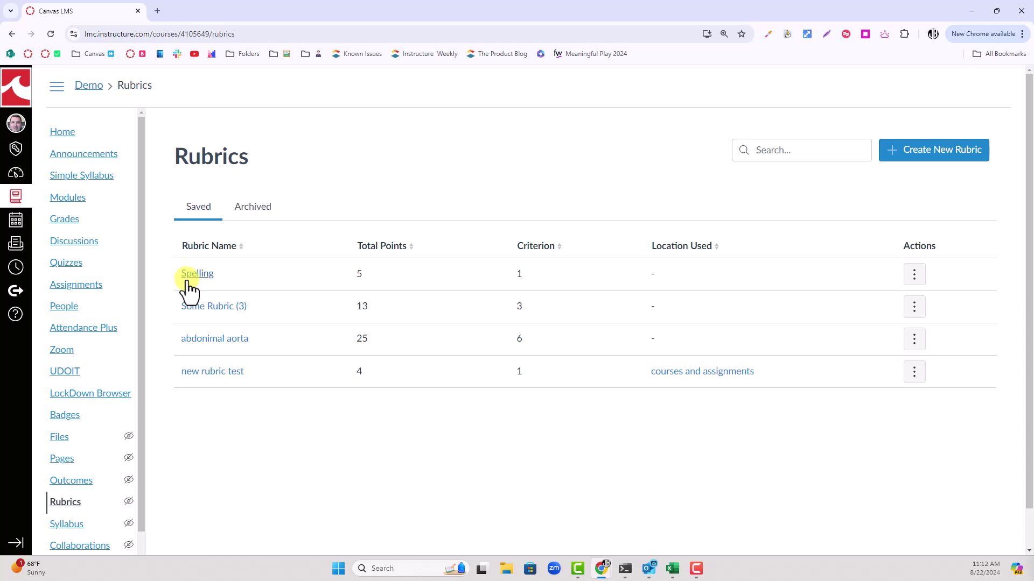
pyautogui.click(906, 270)
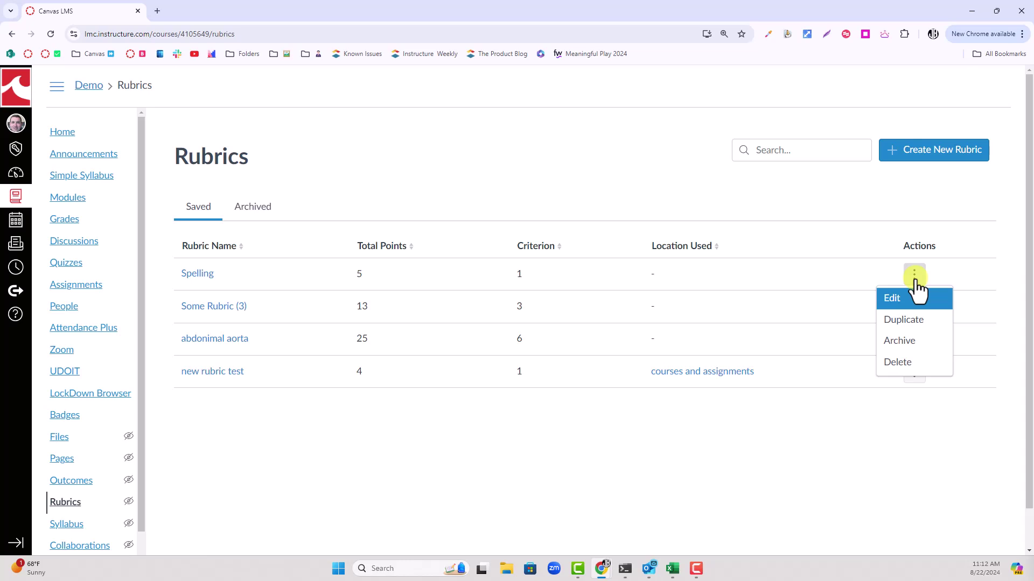
pyautogui.click(527, 341)
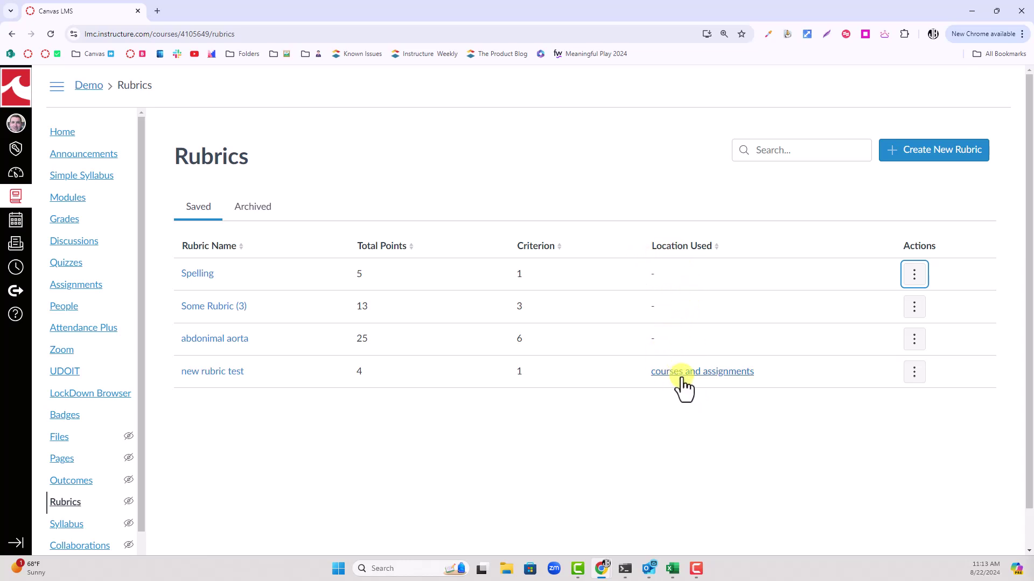
pyautogui.click(714, 377)
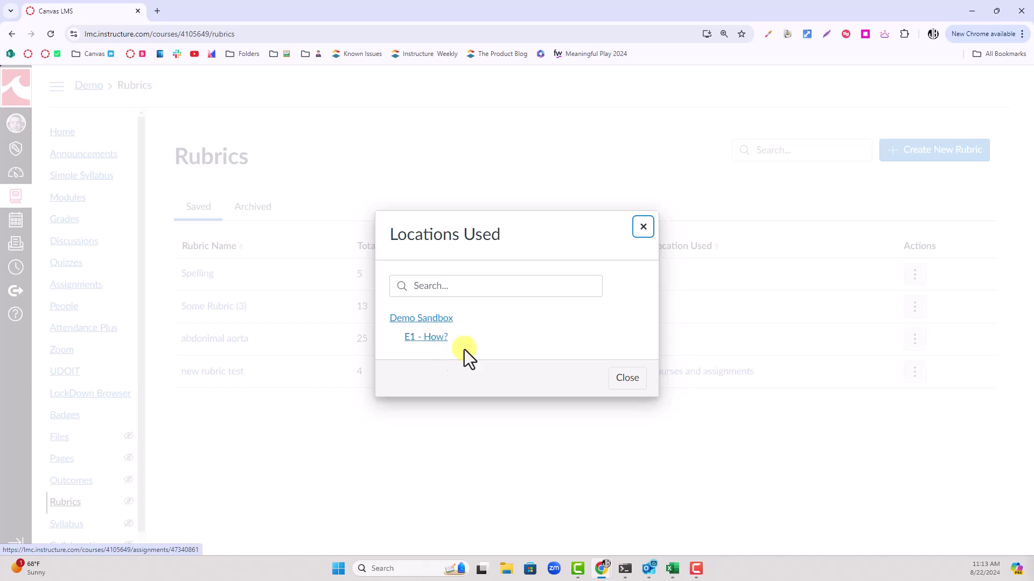
pyautogui.click(626, 379)
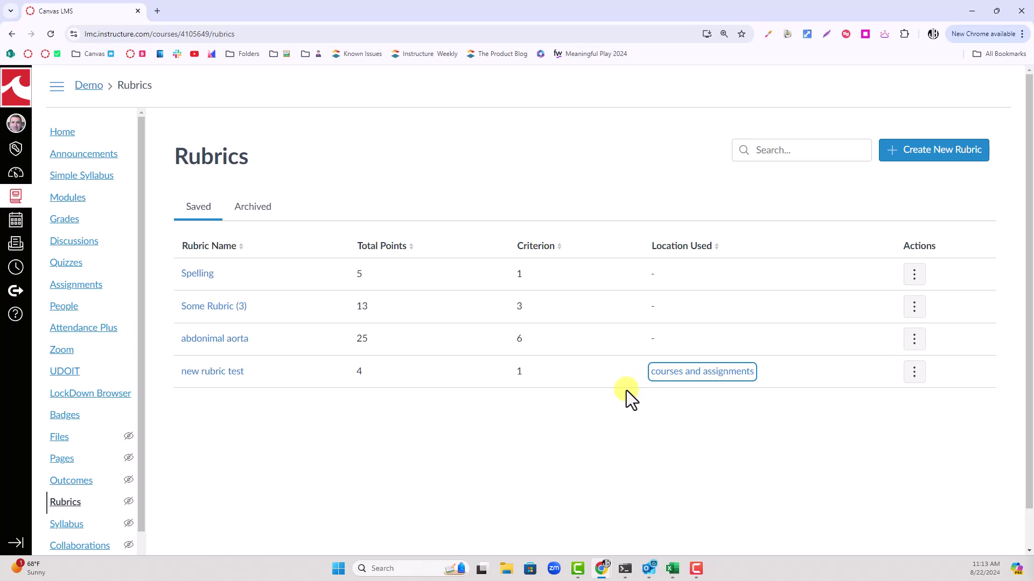
# - Preview the Spelling rubric in the Horizontal, Vertical and Traditional layouts, then close the preview
pyautogui.click(195, 276)
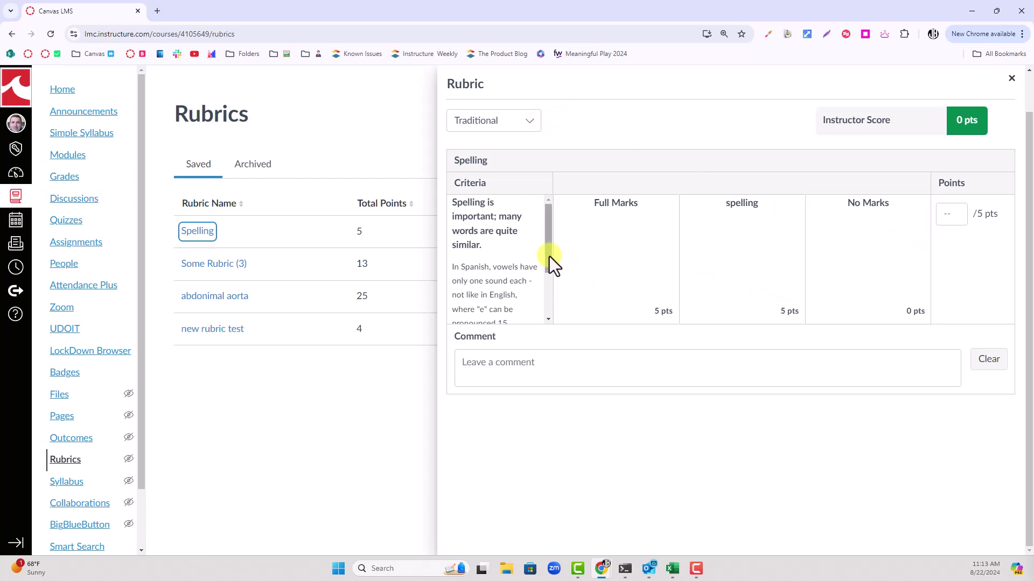
pyautogui.click(515, 118)
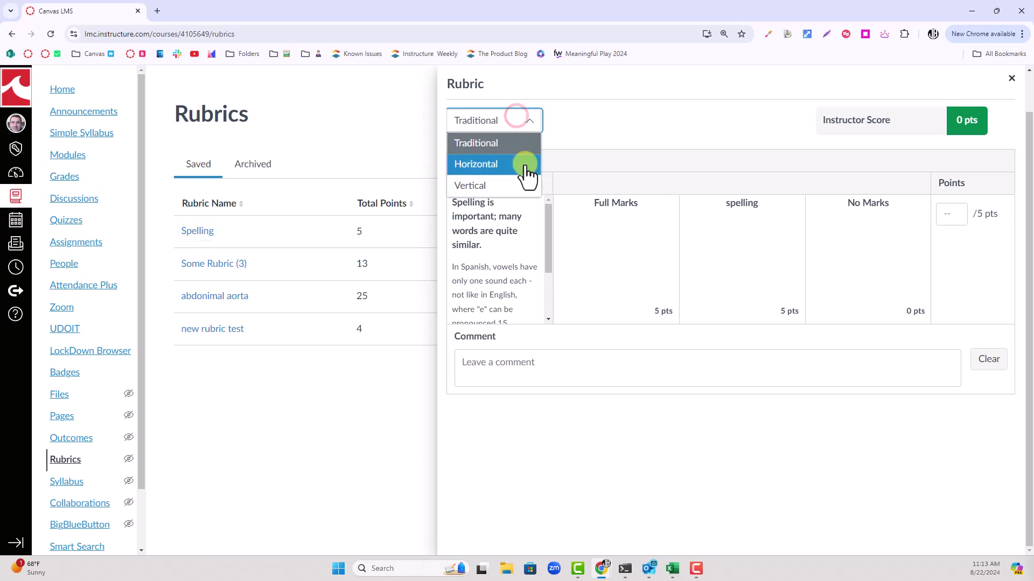
pyautogui.click(527, 165)
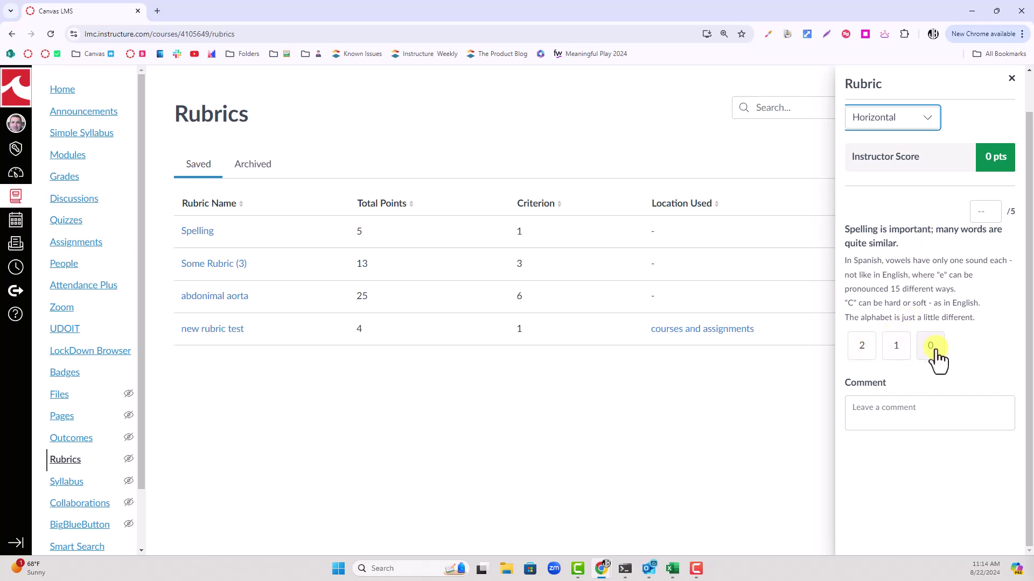
pyautogui.click(922, 120)
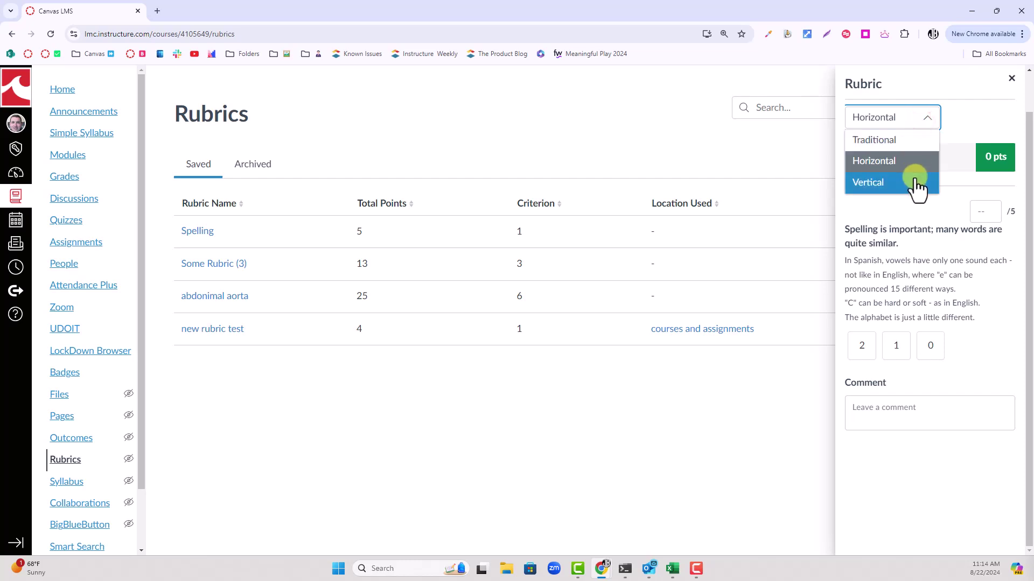
pyautogui.click(915, 178)
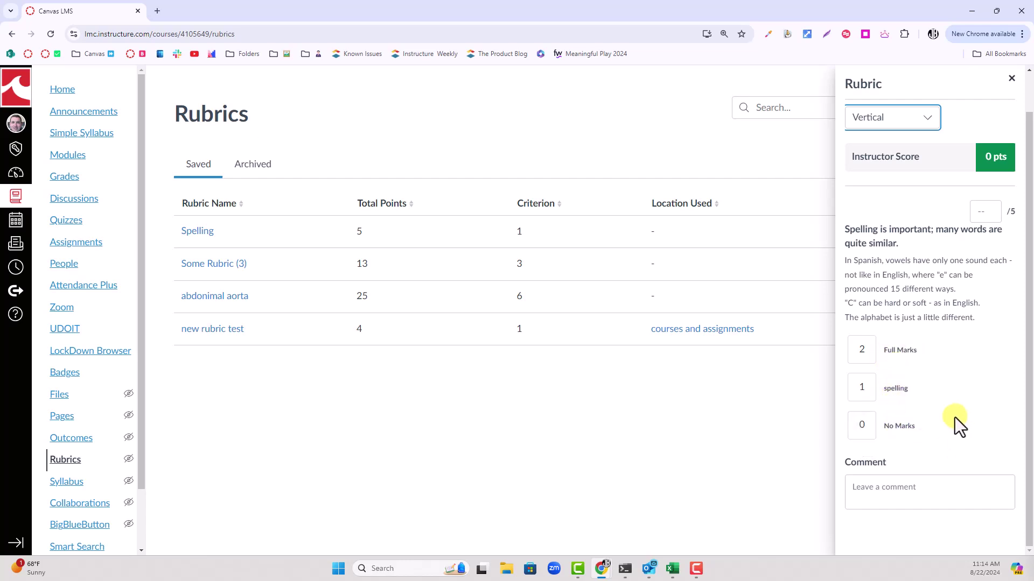
pyautogui.click(916, 121)
pyautogui.click(892, 138)
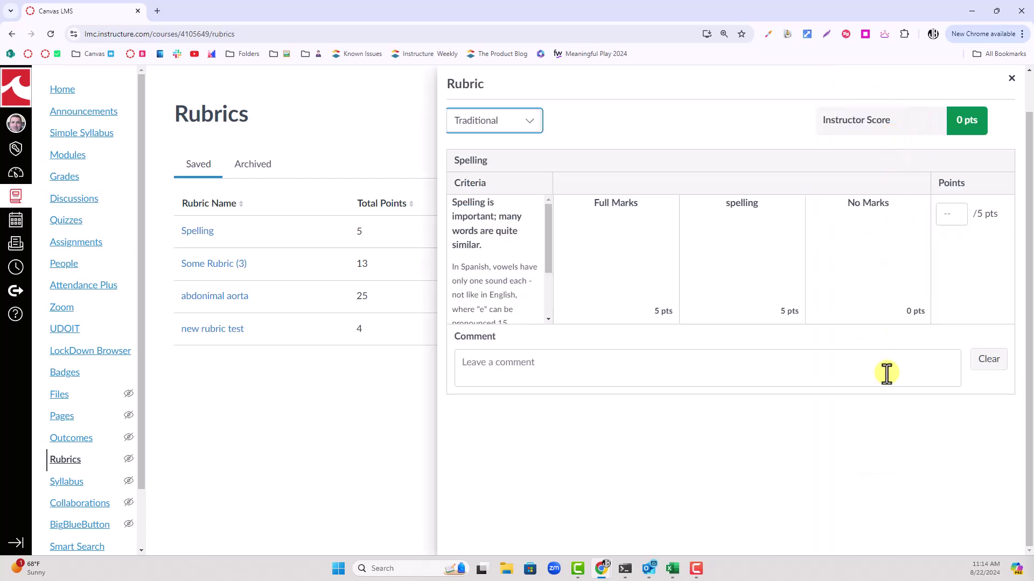
pyautogui.click(1011, 79)
# - Open the Spelling rubric for editing
pyautogui.click(910, 235)
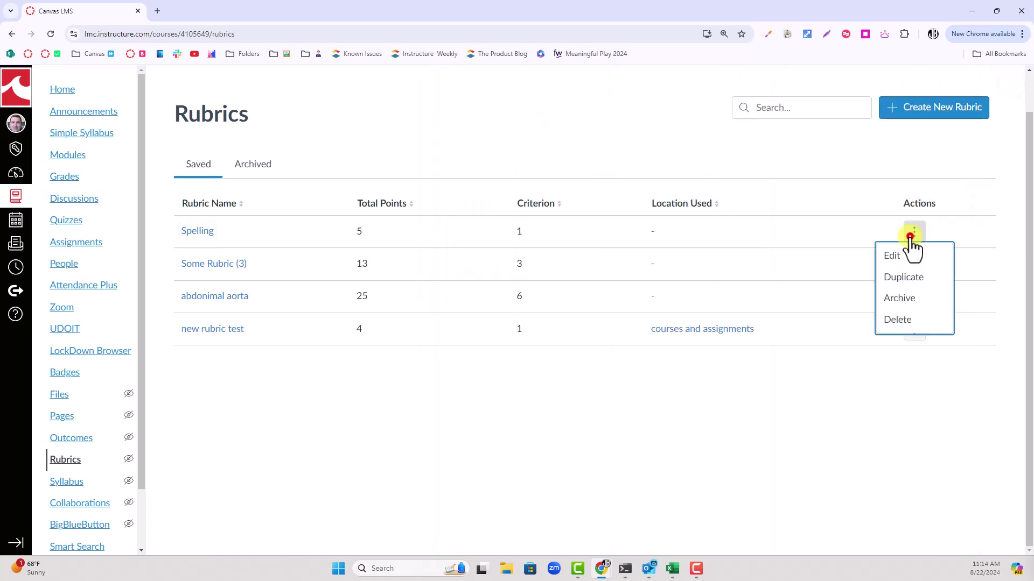
pyautogui.click(911, 257)
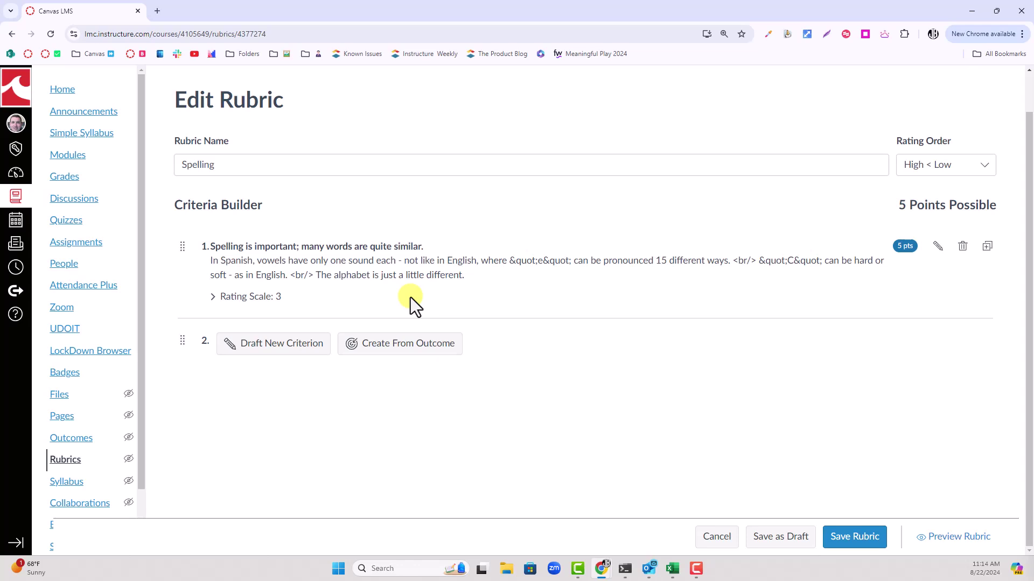
# - Draft a new criterion for the rubric, try moving the Near rating above Mastery, and cancel the draft
pyautogui.click(270, 346)
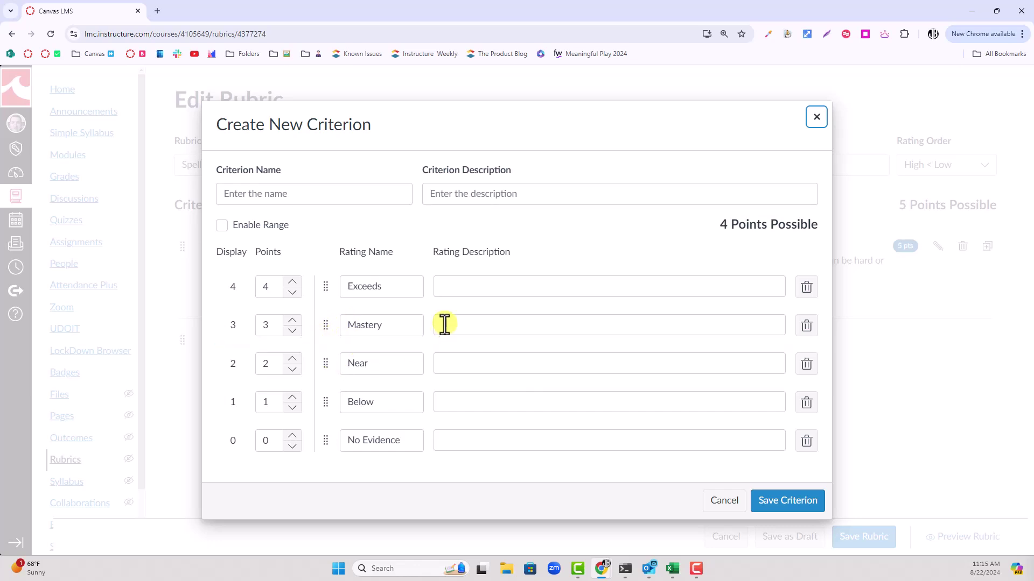
pyautogui.moveTo(455, 386)
pyautogui.moveTo(329, 363); pyautogui.dragTo(325, 317)
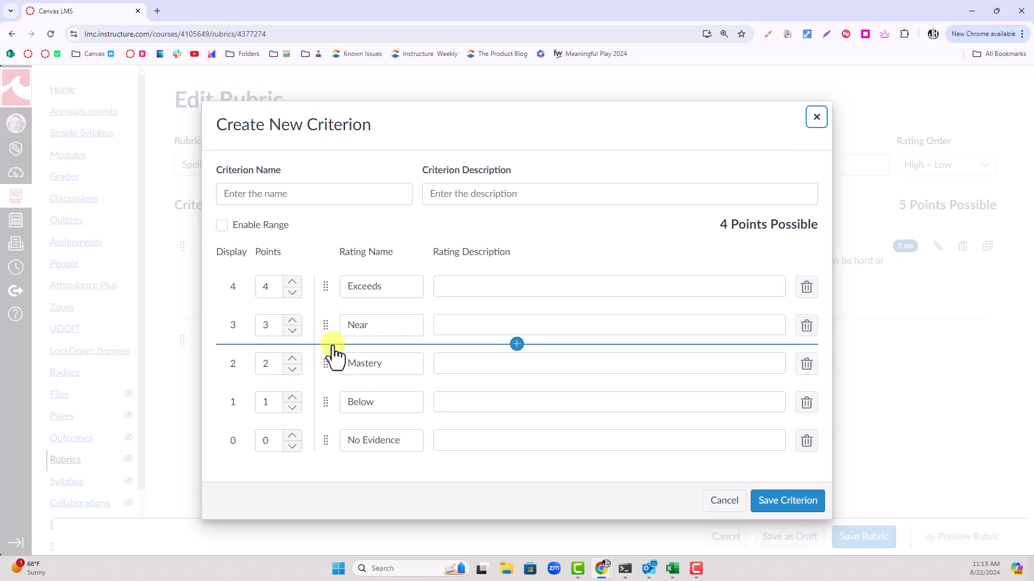
pyautogui.moveTo(325, 376)
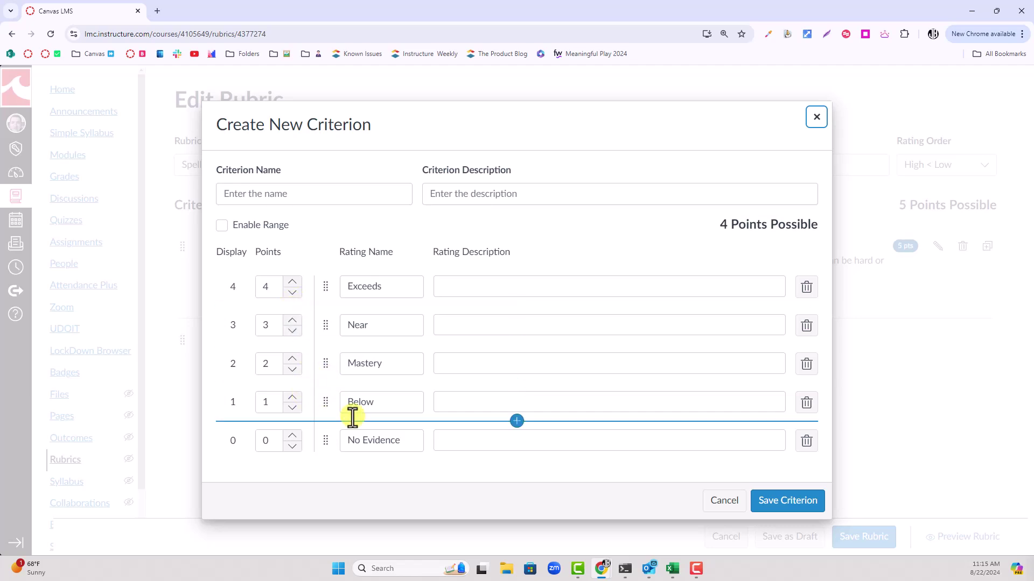
pyautogui.click(712, 502)
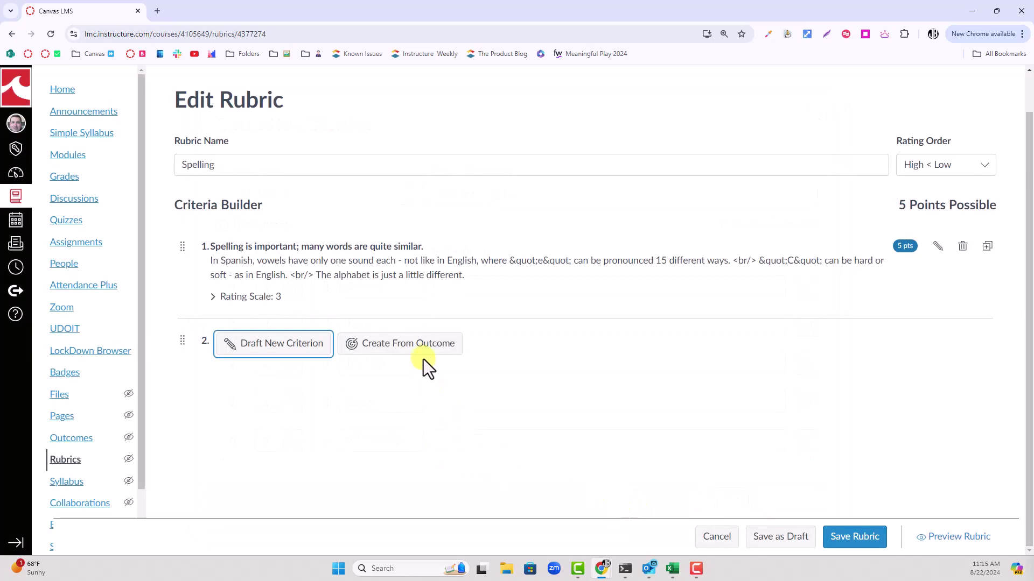
# - Import the outcome BIO-PLO-6.A from Applications of Science in BIO-PLO-2020 as the rubric's second criterion
pyautogui.click(423, 355)
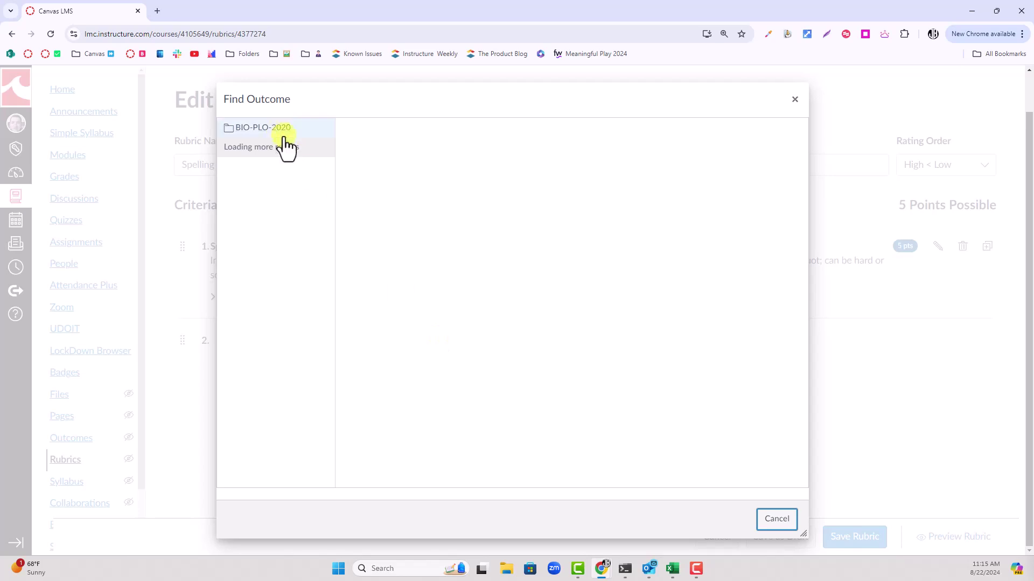
pyautogui.click(280, 128)
pyautogui.click(368, 132)
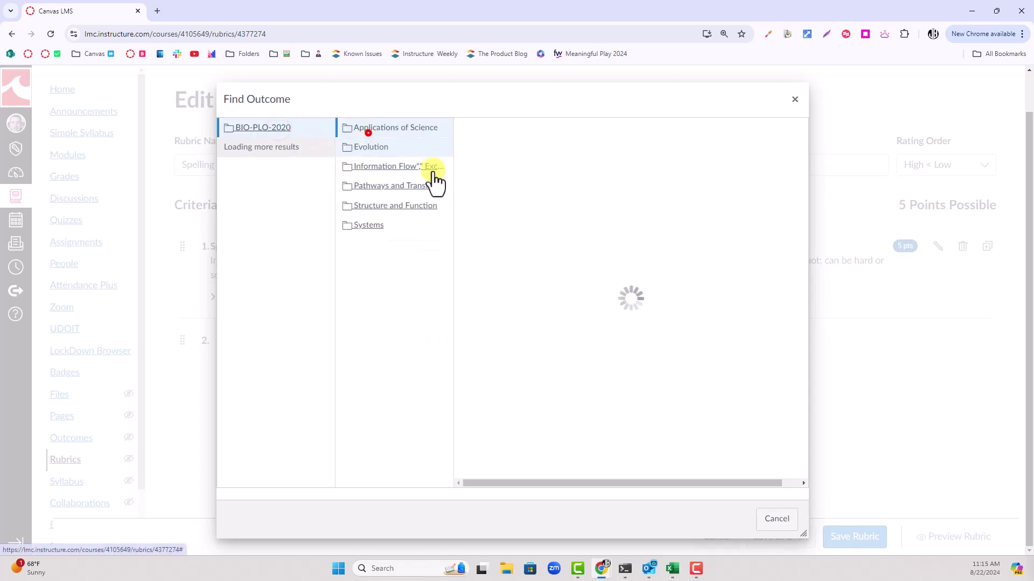
pyautogui.click(395, 131)
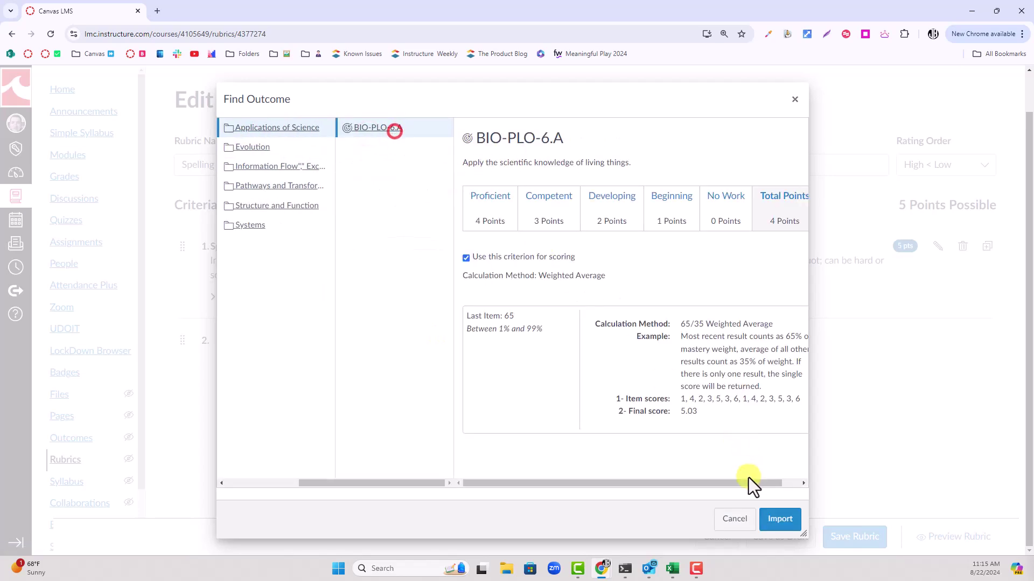
pyautogui.click(776, 517)
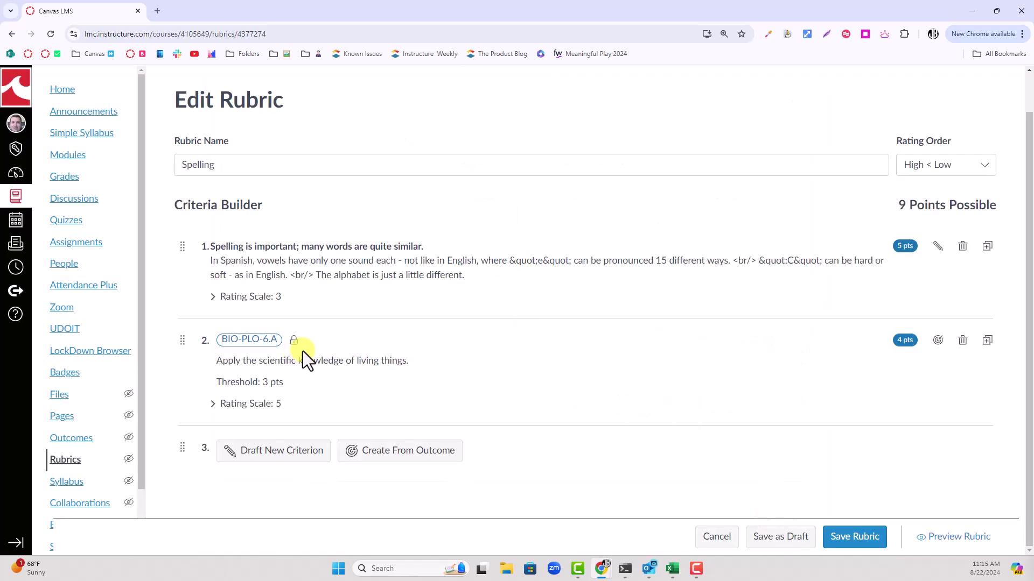
# - Start duplicating the BIO-PLO-6.A criterion, look over its editable ratings, and cancel the copy
pyautogui.moveTo(295, 345)
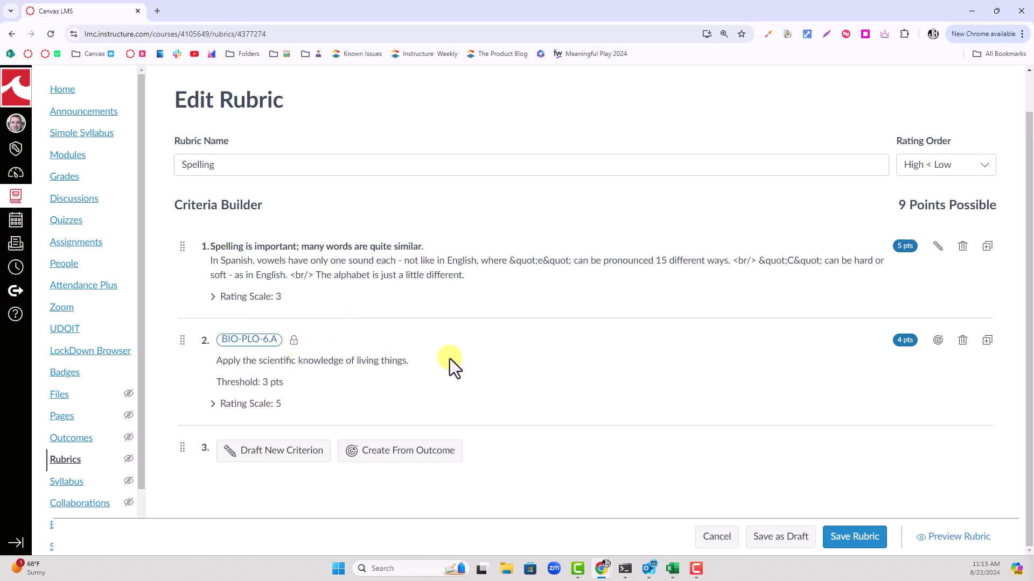
pyautogui.click(988, 342)
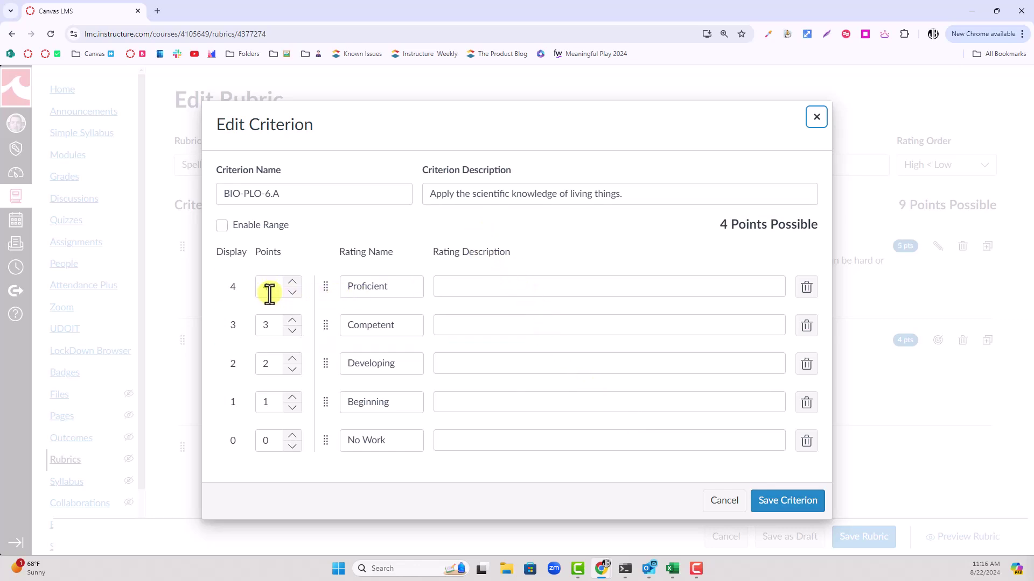
pyautogui.click(713, 509)
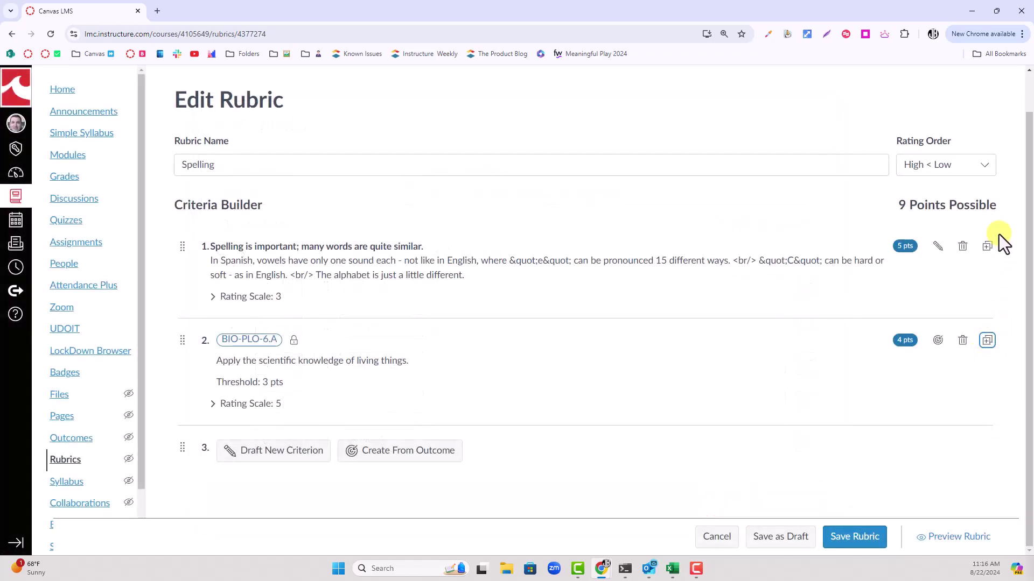
pyautogui.click(987, 340)
pyautogui.moveTo(296, 345)
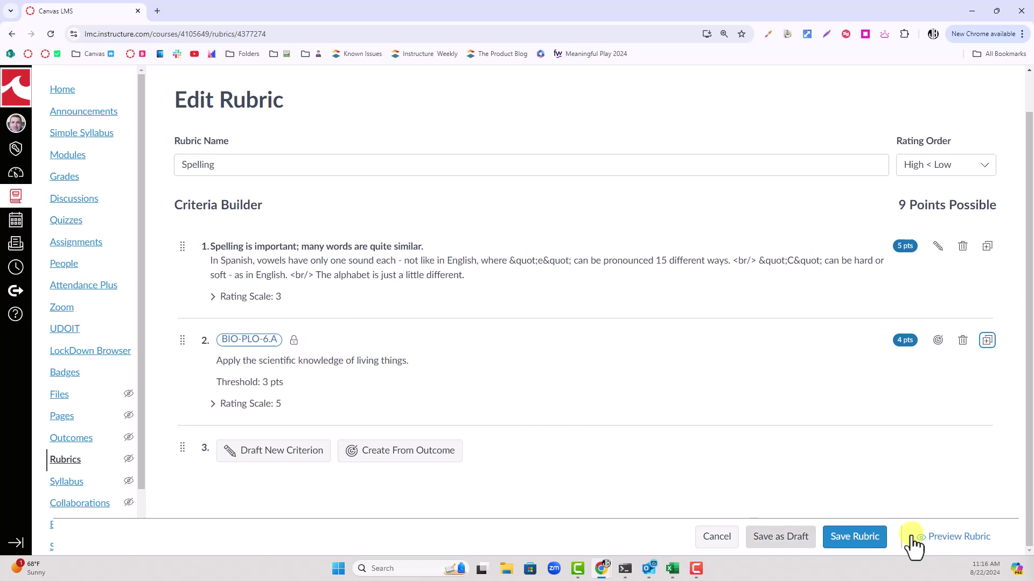
# - Preview the edited Spelling rubric, close the preview, and save the rubric as a draft
pyautogui.click(947, 537)
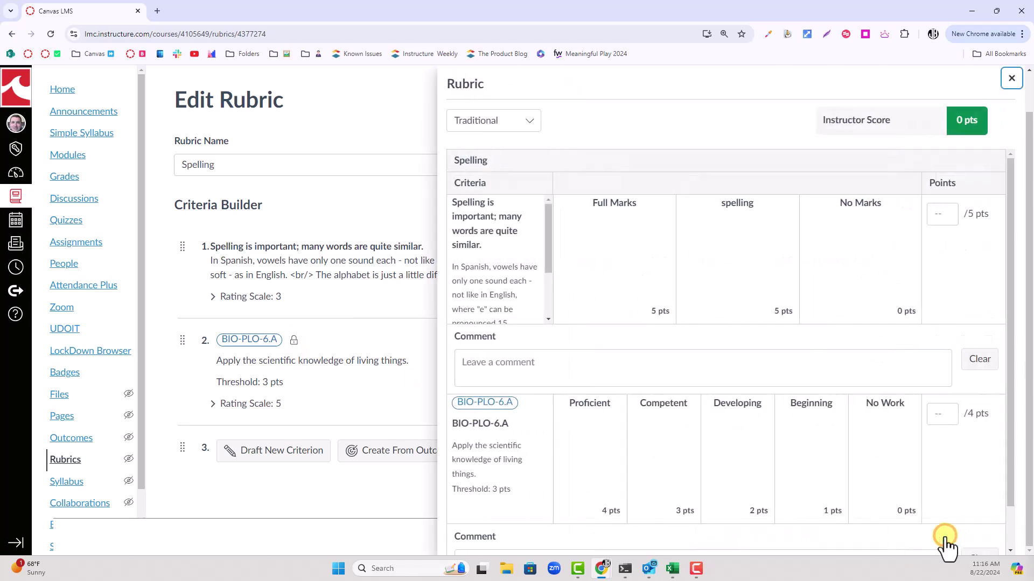
pyautogui.click(1009, 80)
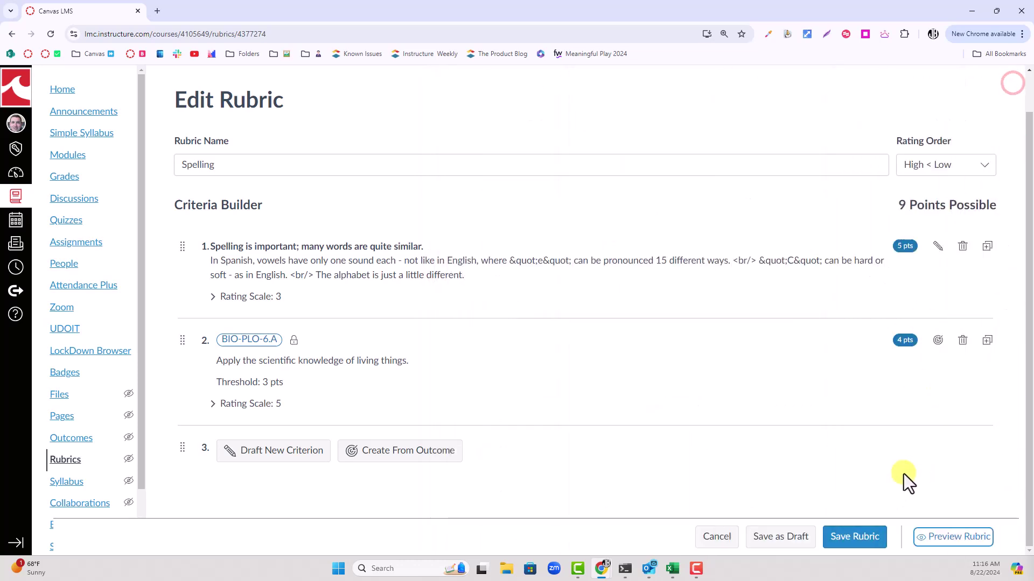
pyautogui.click(758, 545)
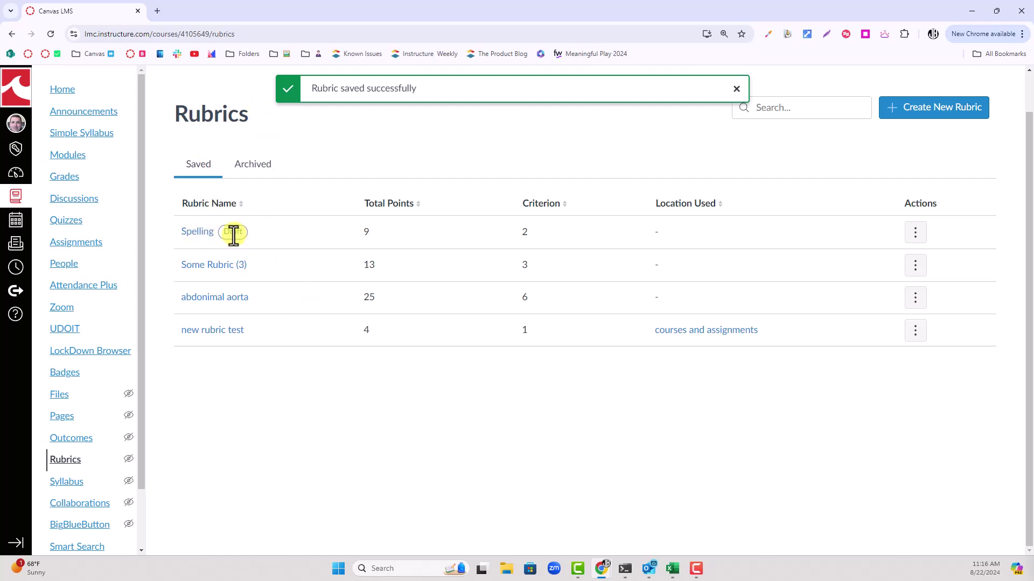
# - Reopen the Spelling draft for editing and save it as a regular rubric
pyautogui.click(914, 232)
pyautogui.click(888, 261)
pyautogui.click(855, 536)
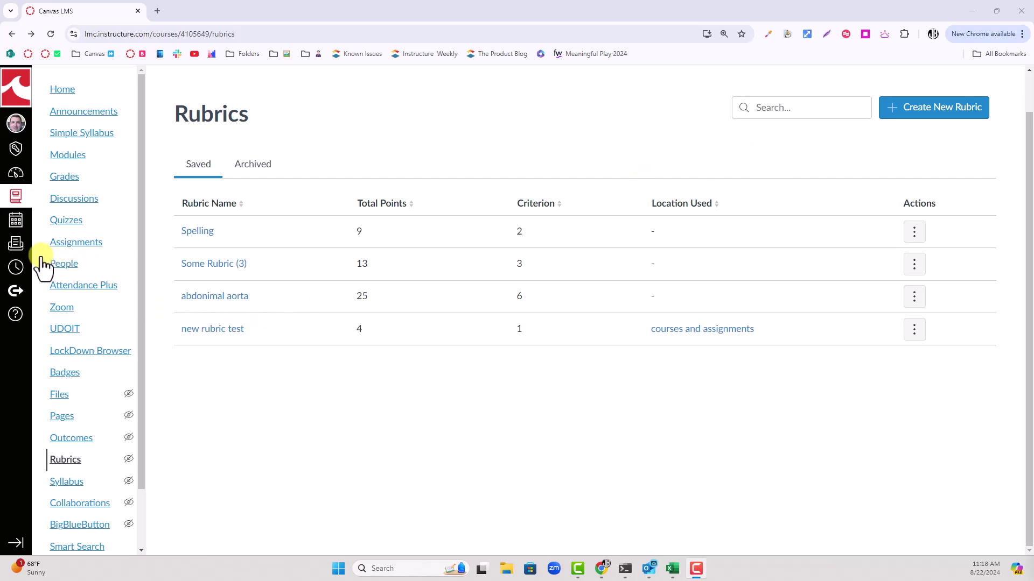
# - Open the Inbox settings, review the Out of Office and Signature options, and cancel out of them
pyautogui.click(15, 244)
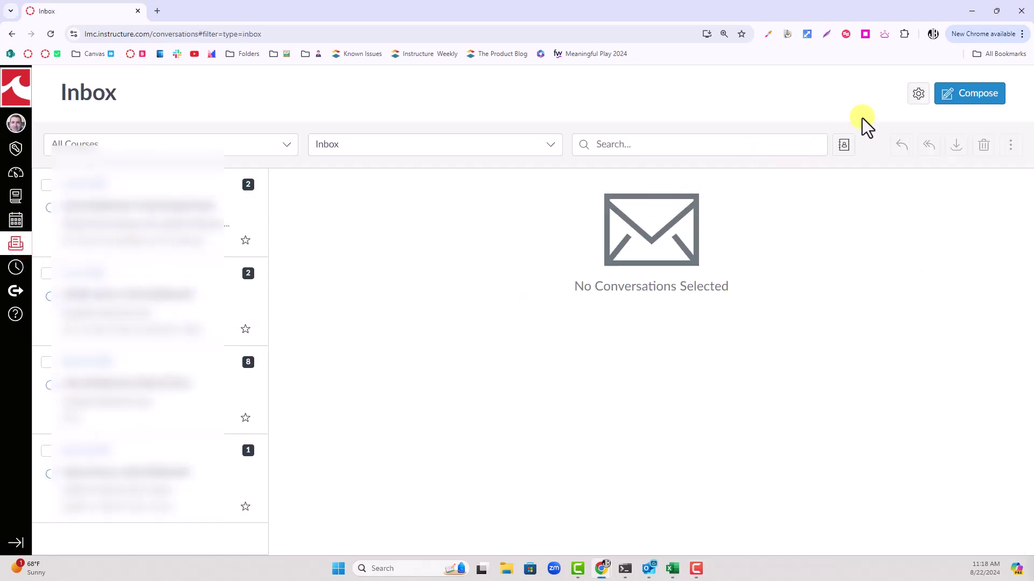
pyautogui.click(918, 94)
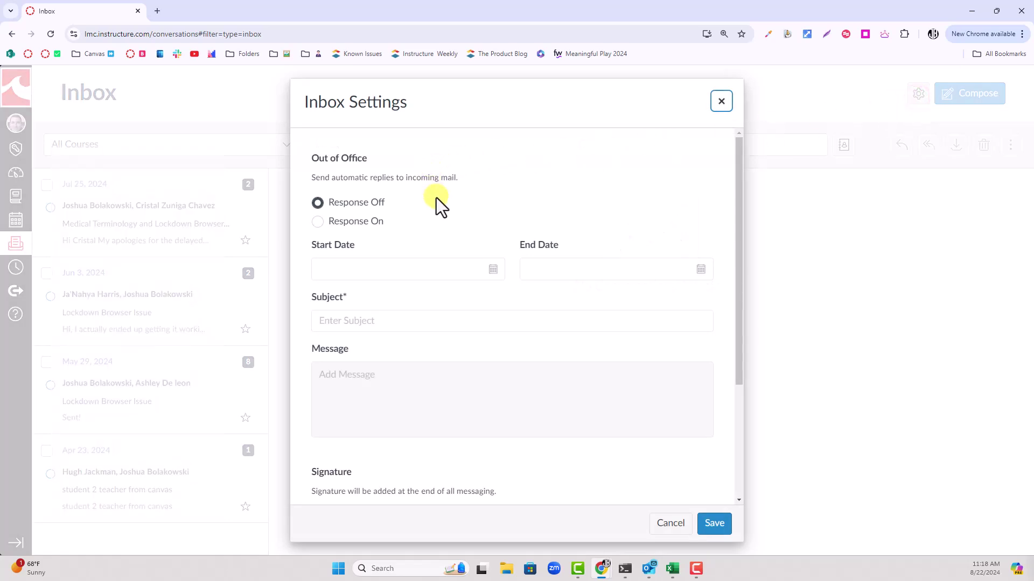
pyautogui.scroll(-3, 441, 200)
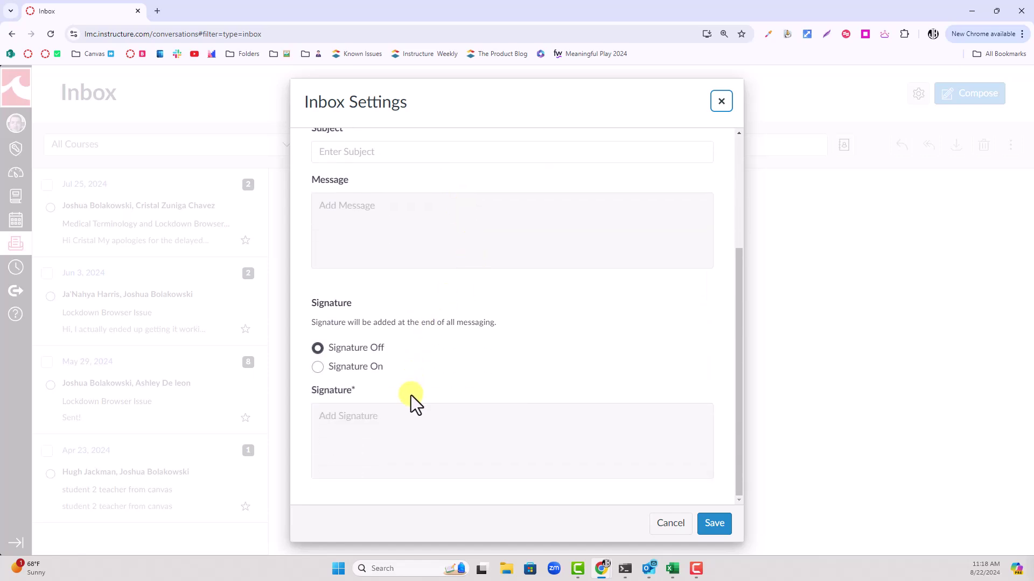
pyautogui.scroll(3, 437, 359)
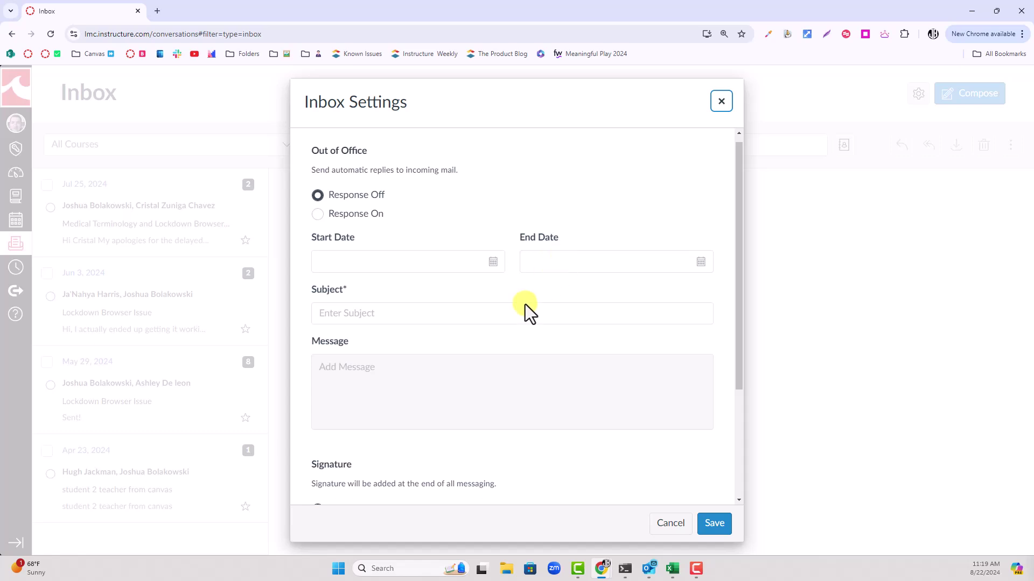
pyautogui.scroll(-3, 492, 379)
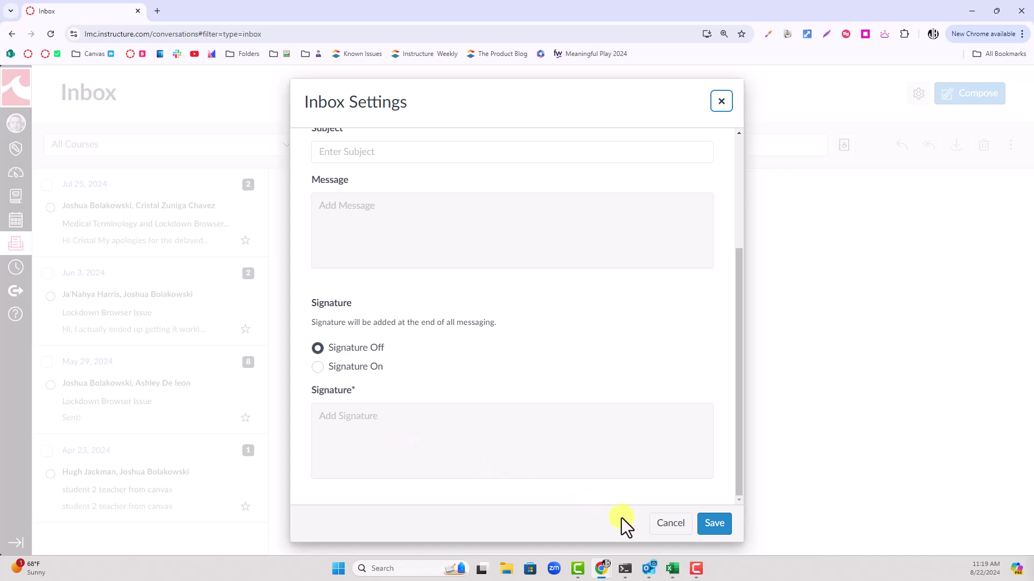
pyautogui.click(668, 525)
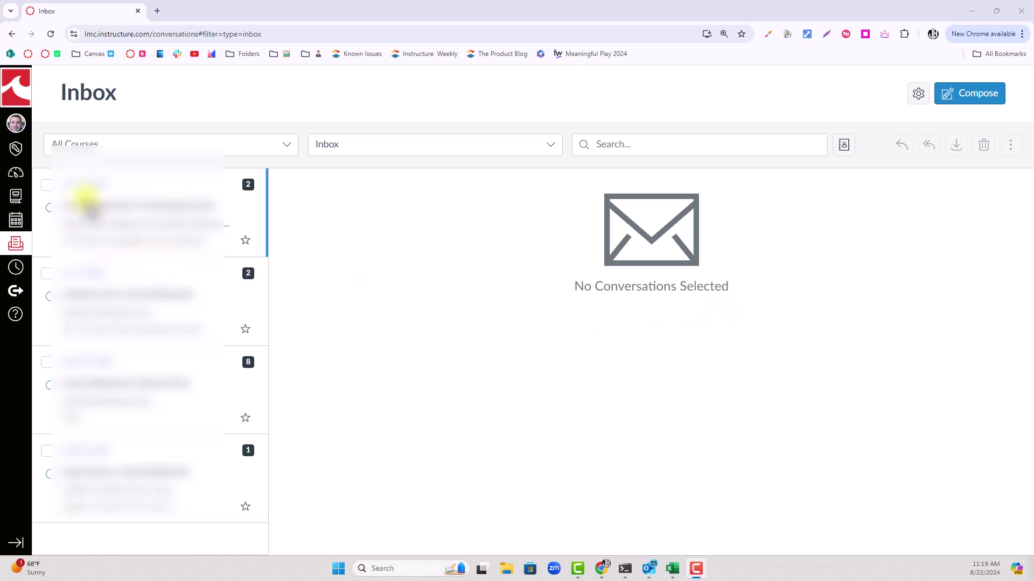
# - Return to the Dashboard, open the Demo Sandbox course, and go to its course settings
pyautogui.click(15, 173)
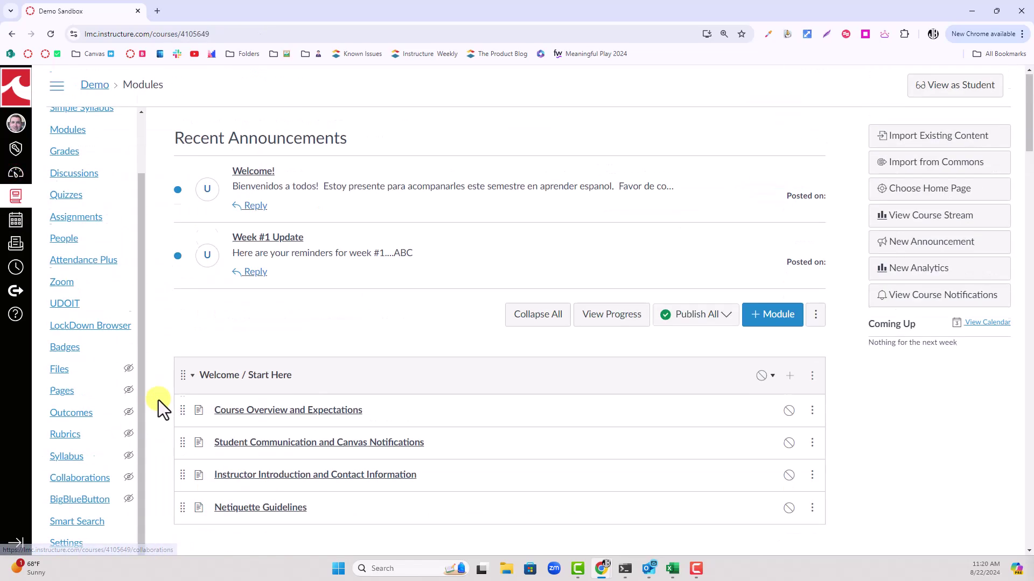
pyautogui.scroll(-3, 157, 397)
pyautogui.scroll(3, 131, 289)
pyautogui.scroll(-5, 144, 285)
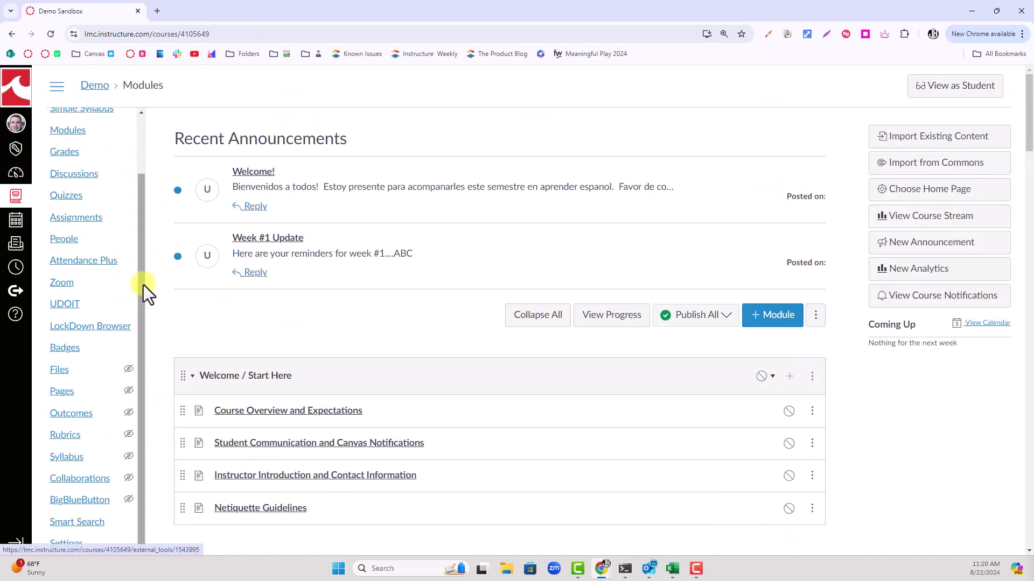
pyautogui.click(76, 505)
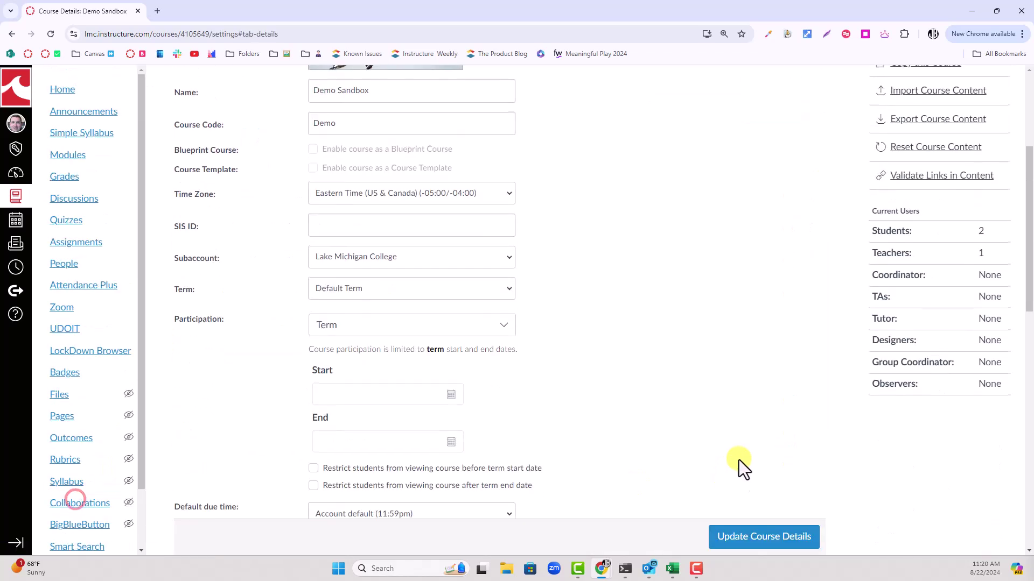
# - Review the Demo Sandbox course details through to the student and announcement options, and look over the course navigation items
pyautogui.scroll(-3, 734, 453)
pyautogui.scroll(-5, 770, 538)
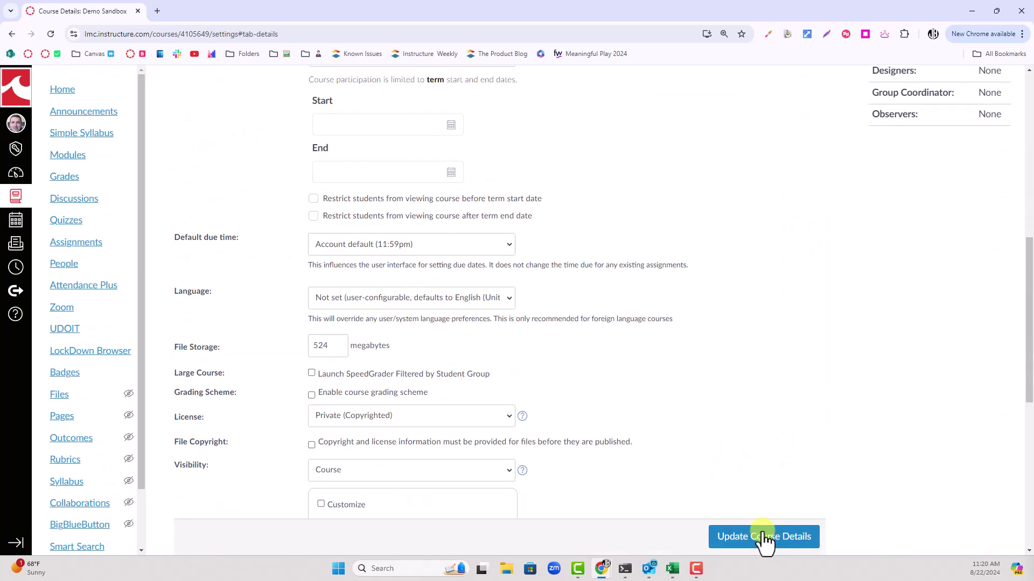
pyautogui.scroll(-6, 770, 540)
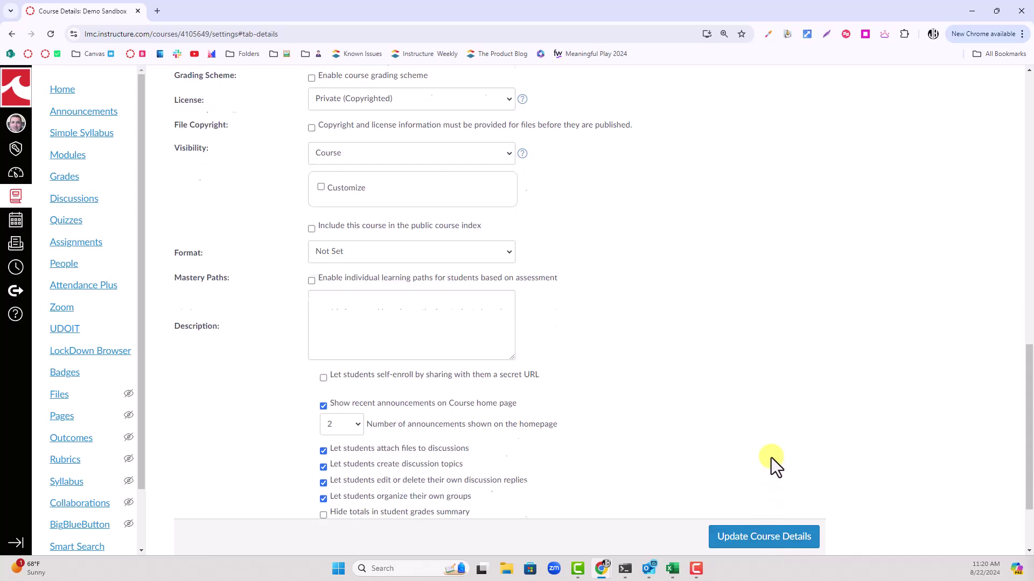
pyautogui.scroll(5, 771, 457)
pyautogui.scroll(8, 773, 460)
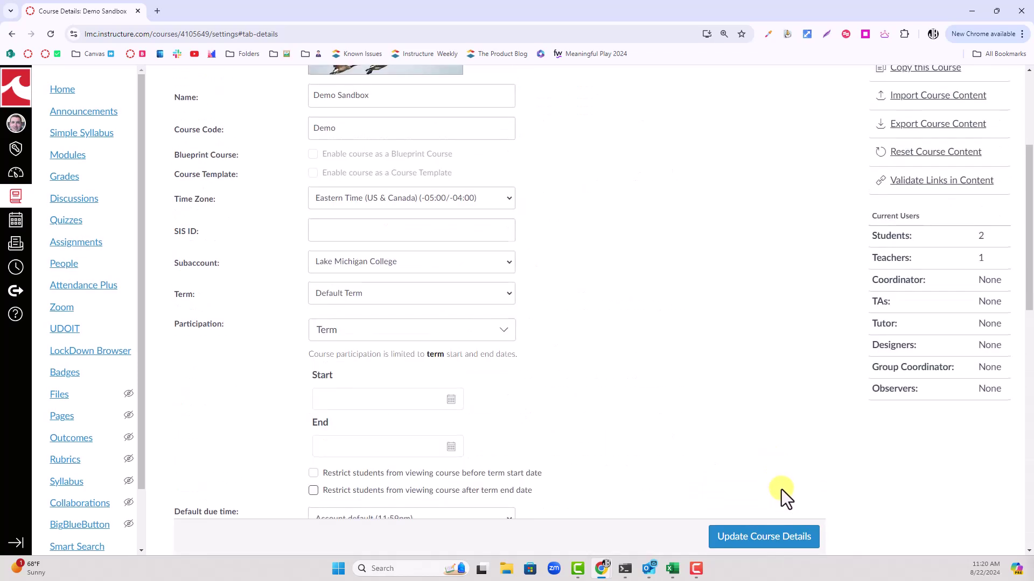
pyautogui.scroll(-8, 779, 487)
pyautogui.scroll(-5, 768, 471)
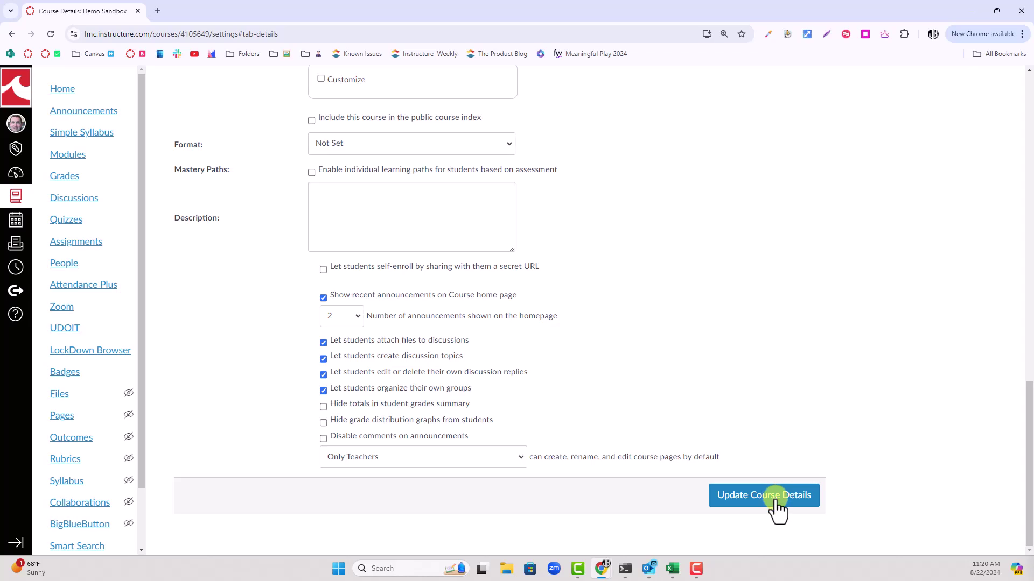
pyautogui.scroll(10, 682, 344)
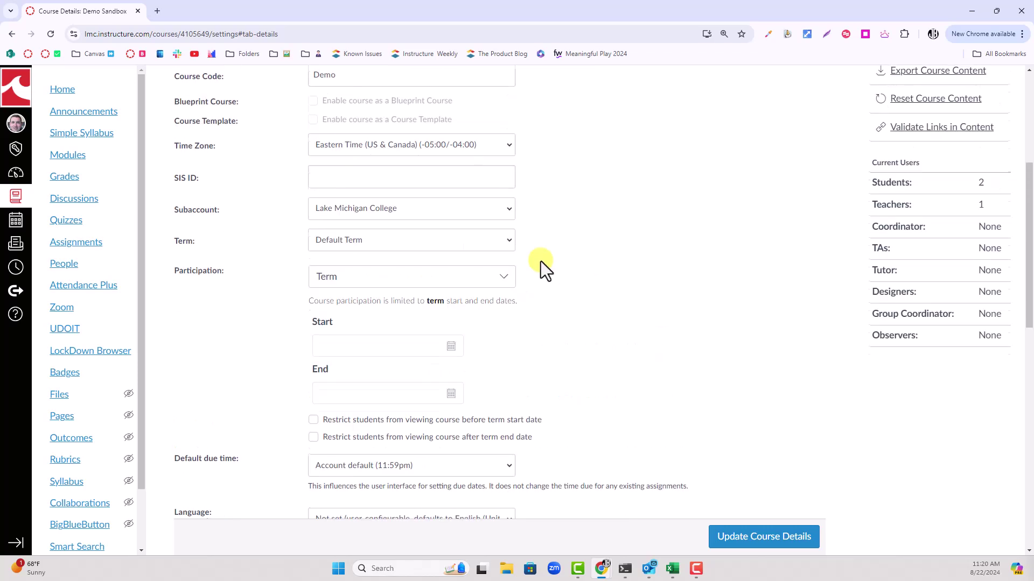
pyautogui.click(324, 142)
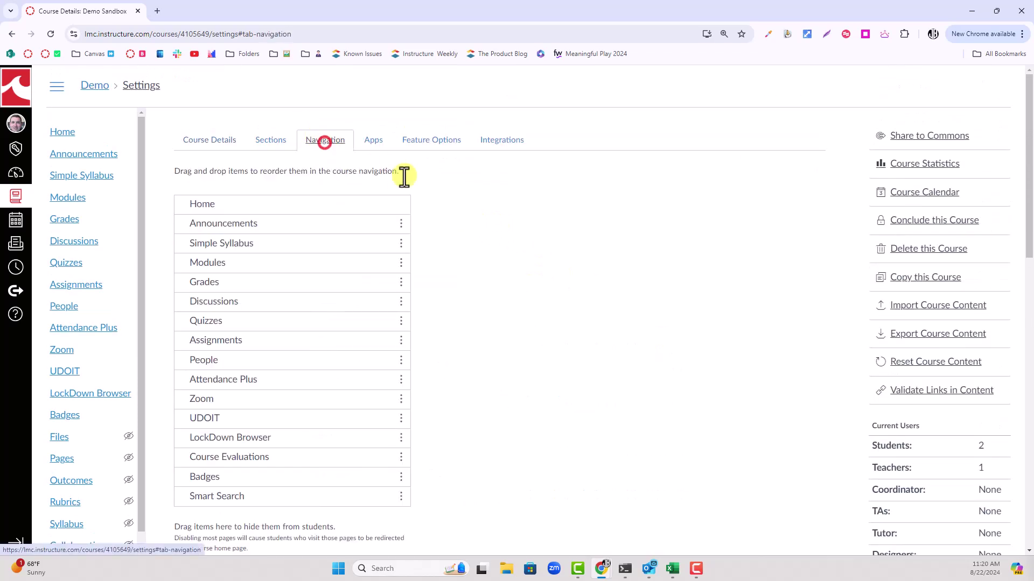
pyautogui.scroll(-20, 511, 259)
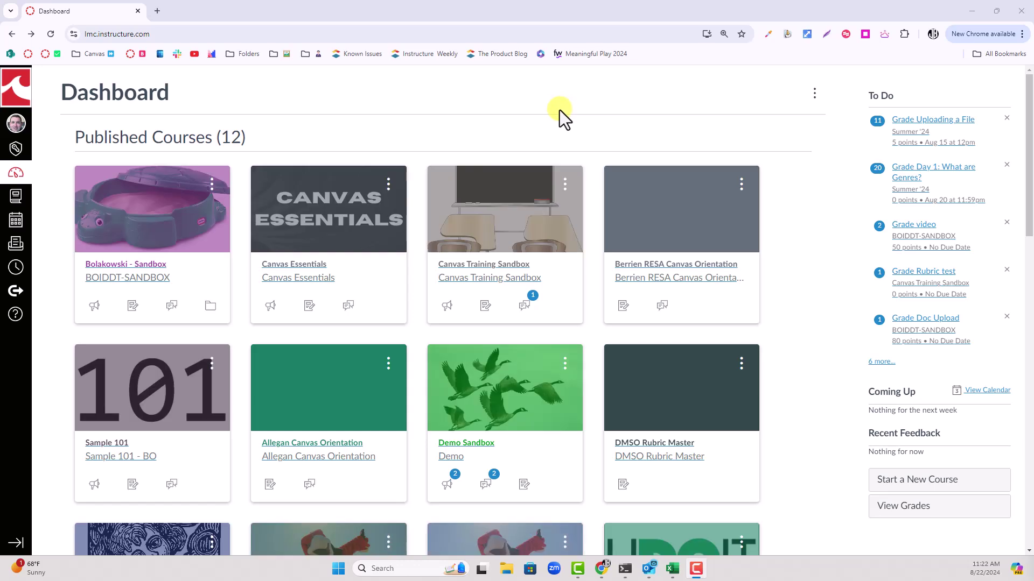
# - Open the unpublished CMT course from the Dashboard, view its Course Status publishing choices, and close them without changing the status
pyautogui.scroll(-10, 773, 185)
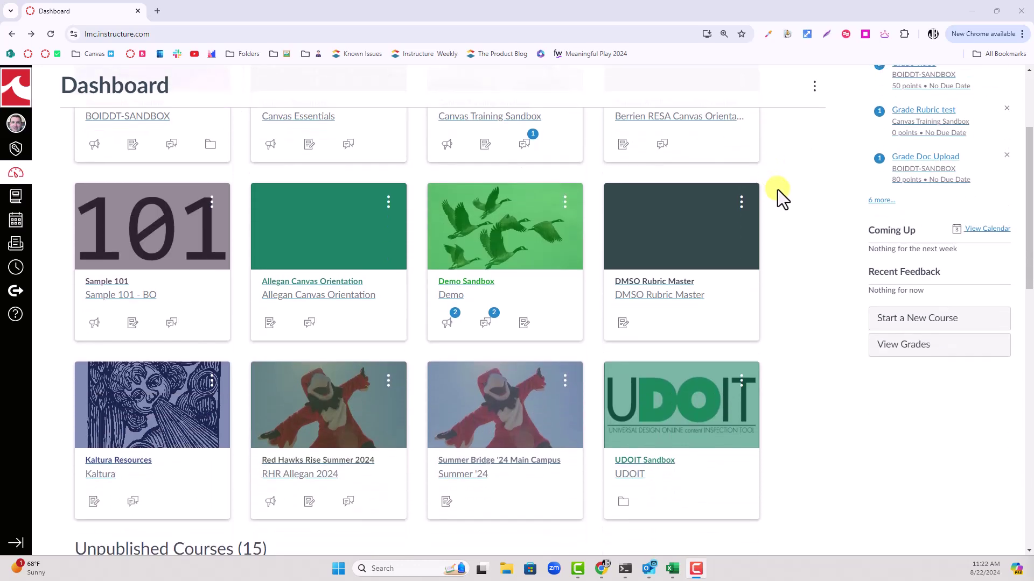
pyautogui.scroll(-3, 803, 218)
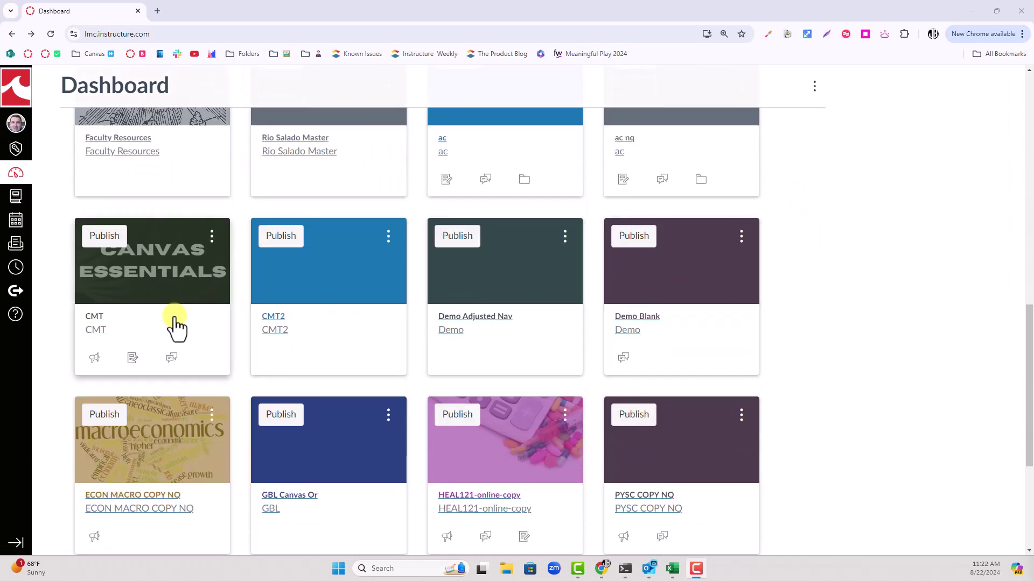
pyautogui.click(95, 318)
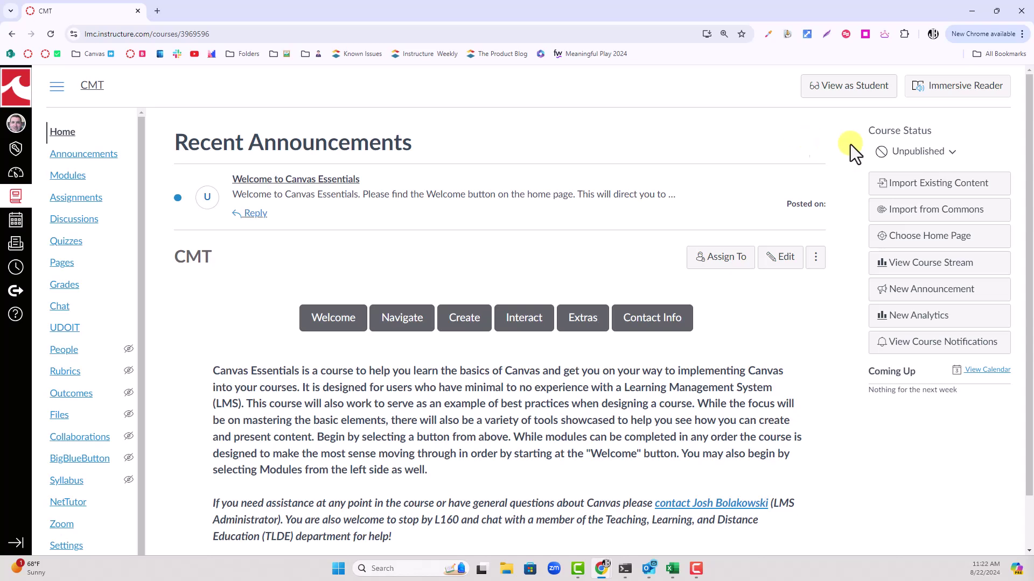
pyautogui.click(951, 152)
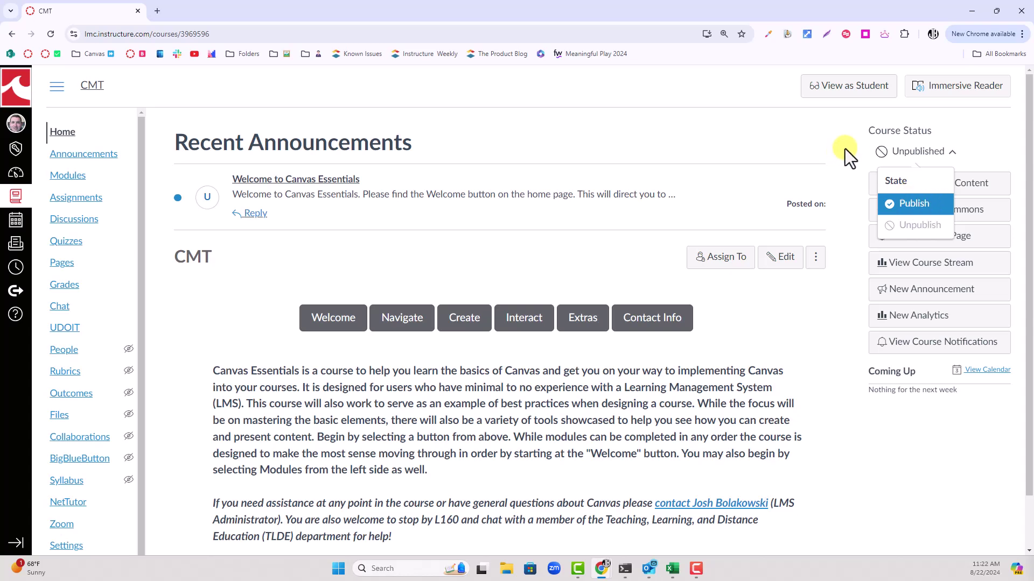
pyautogui.click(872, 132)
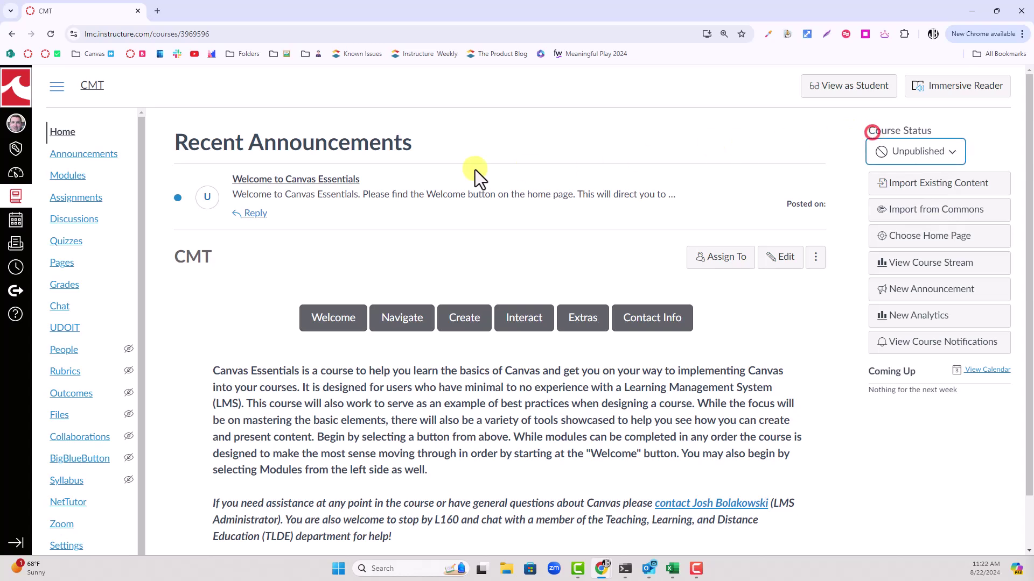
# - Open the Demo Sandbox course from the Dashboard and check the publish status of the Welcome / Start Here and LMC Student Resources modules
pyautogui.click(14, 172)
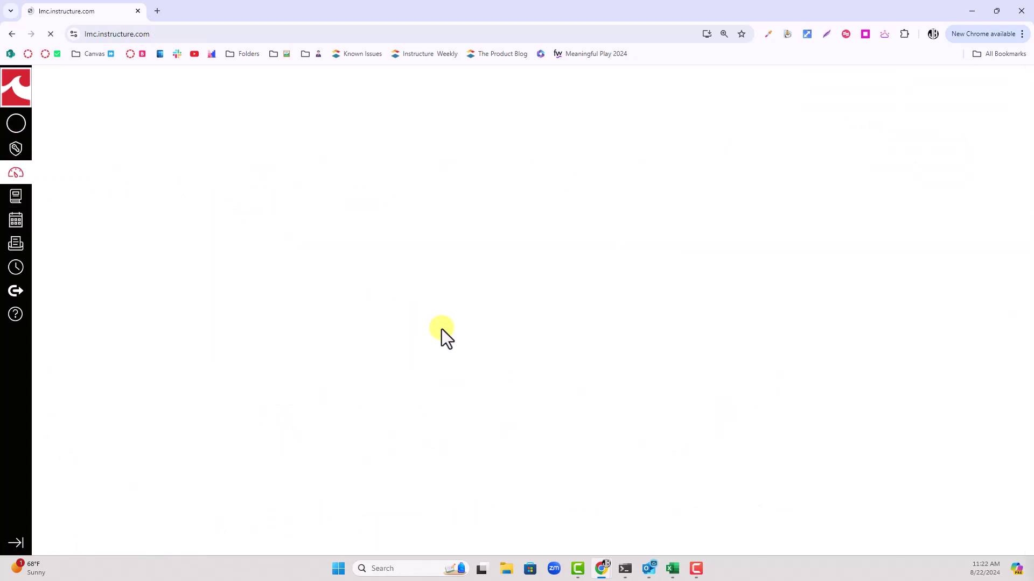
pyautogui.click(467, 445)
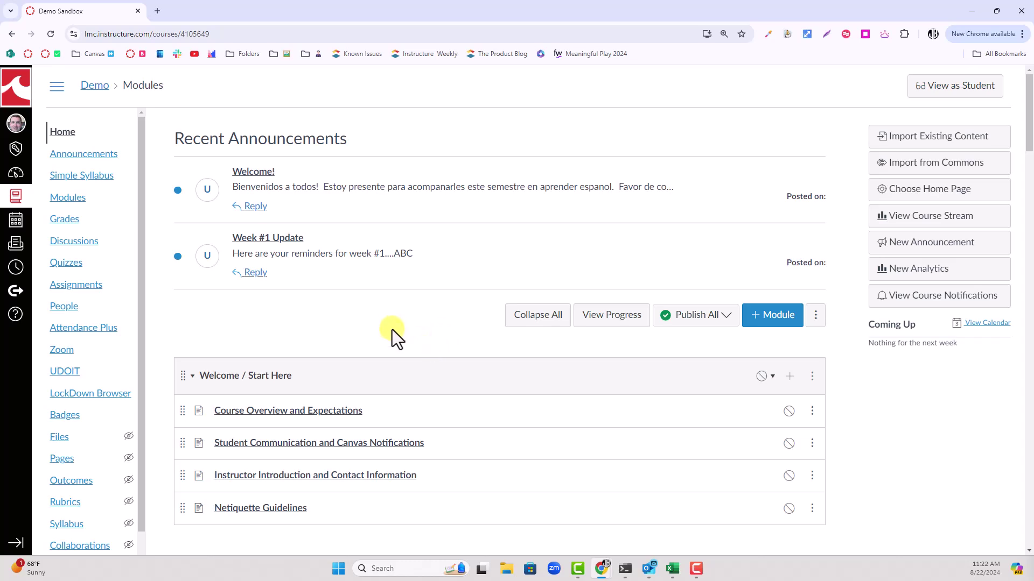
pyautogui.scroll(-5, 448, 354)
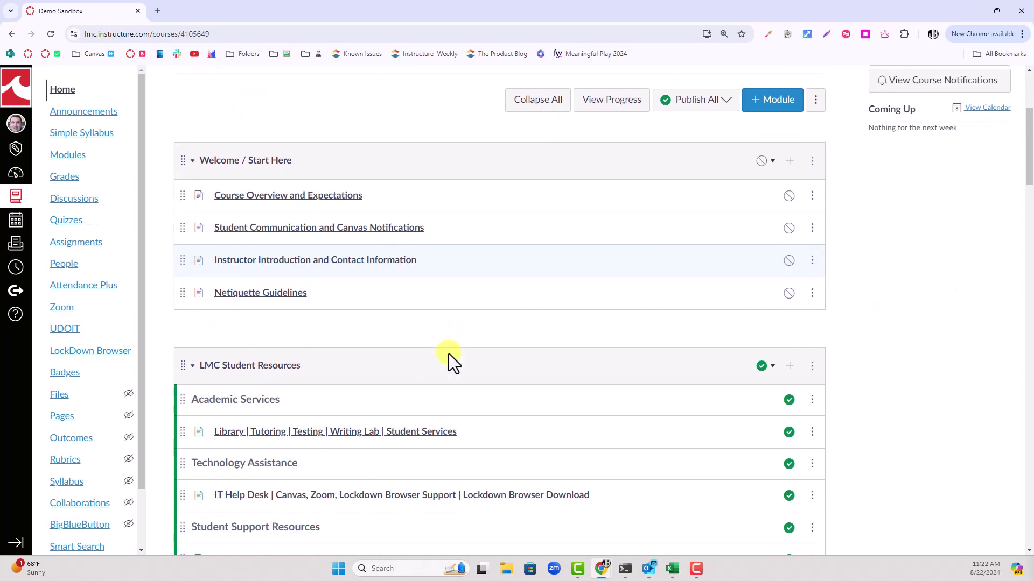
pyautogui.scroll(-3, 452, 360)
pyautogui.scroll(7, 588, 398)
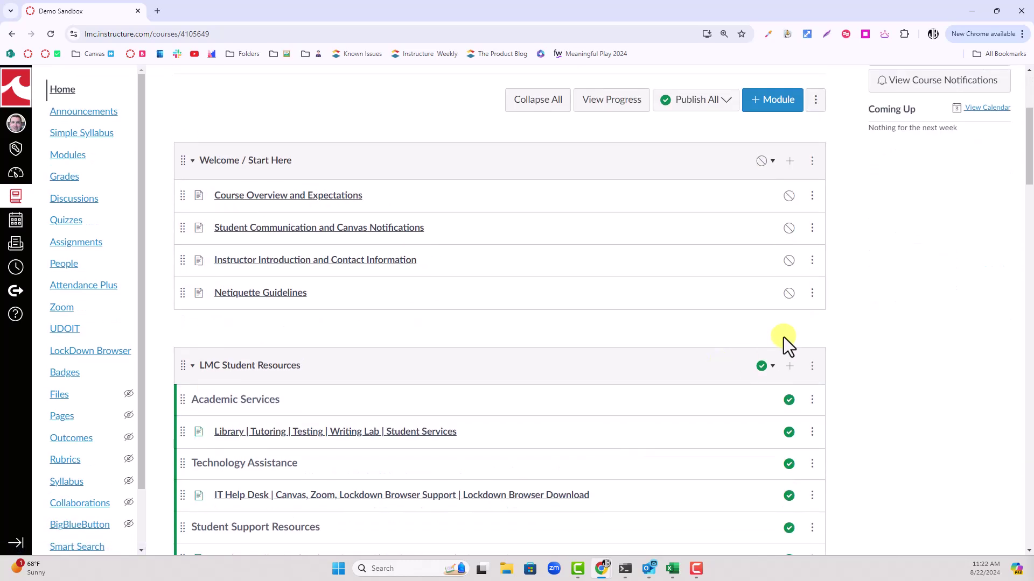
pyautogui.scroll(1, 851, 237)
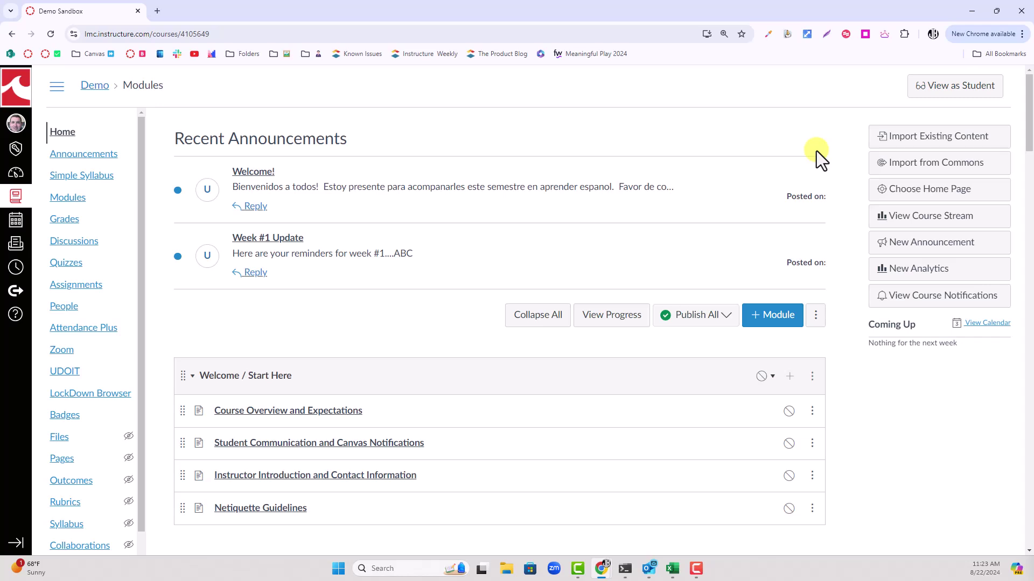
# - Open the All Courses list, sort it by Published with unpublished courses first, and look through the listed courses
pyautogui.click(16, 204)
pyautogui.click(64, 129)
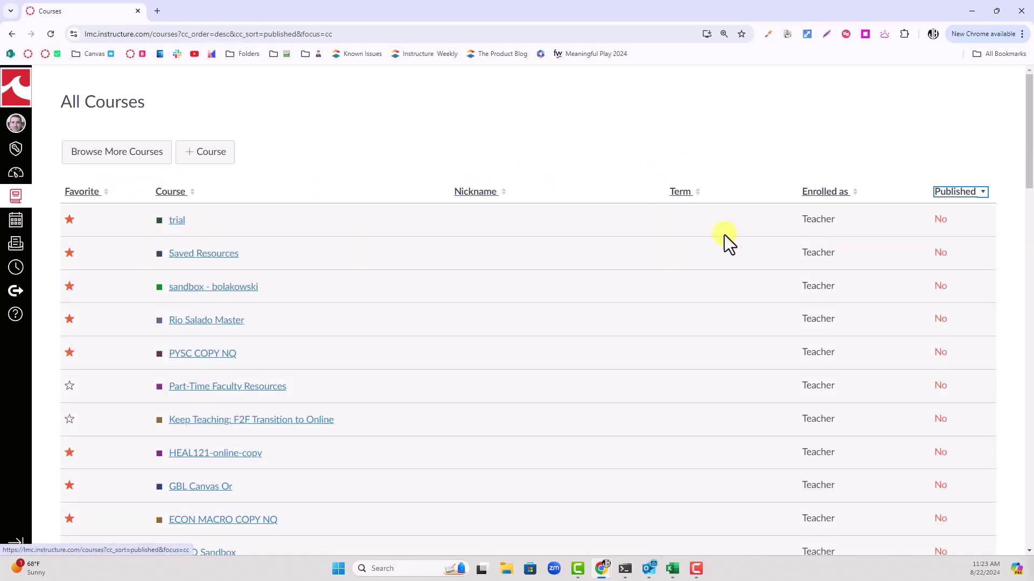
pyautogui.scroll(-13, 662, 293)
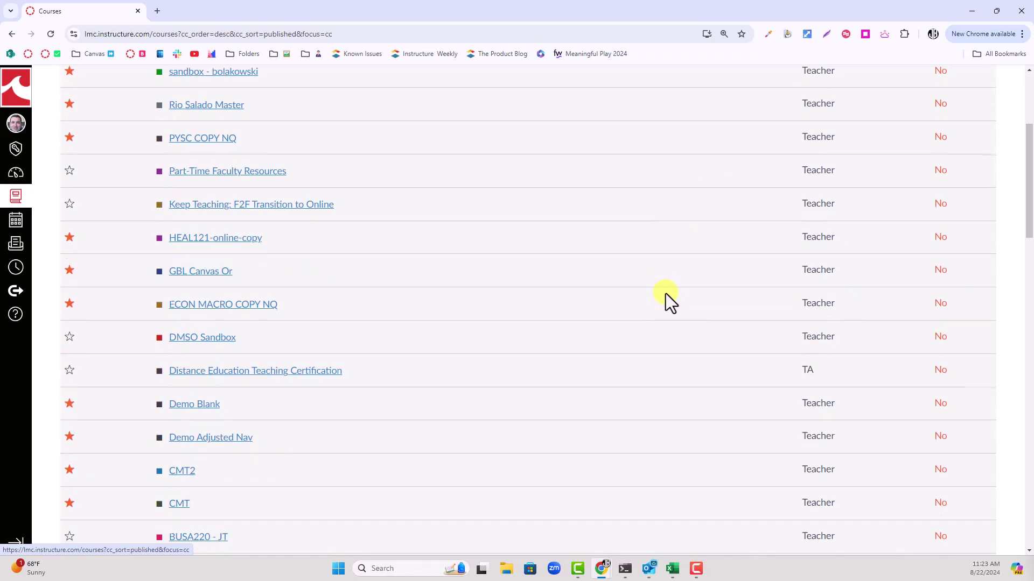
pyautogui.scroll(13, 670, 297)
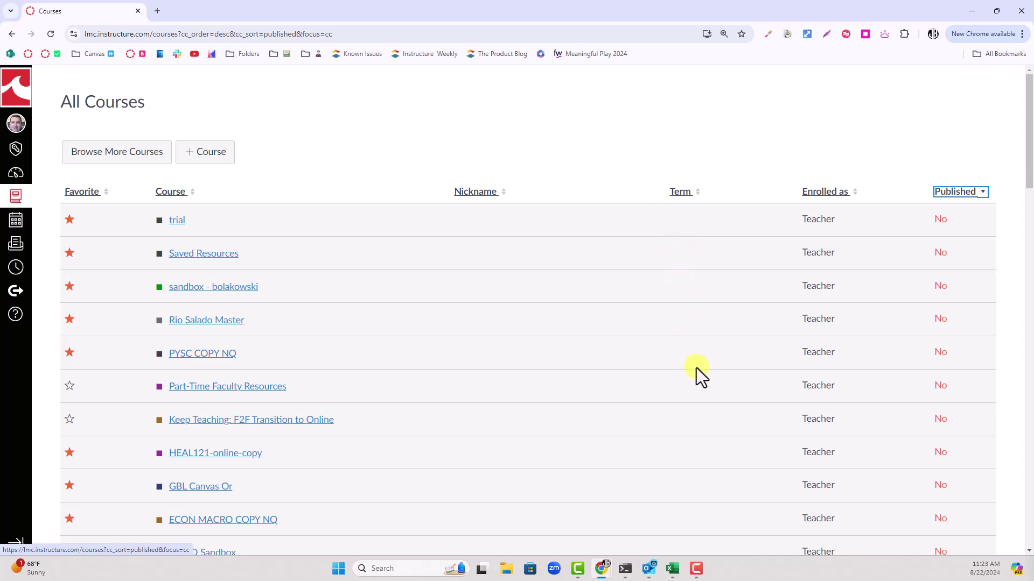
pyautogui.scroll(-8, 692, 367)
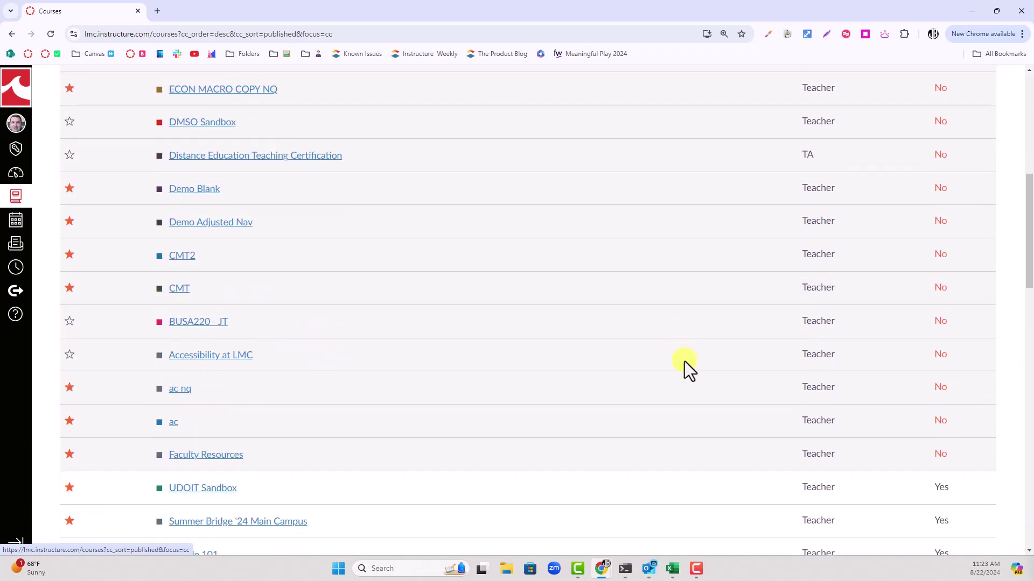
pyautogui.scroll(-6, 685, 364)
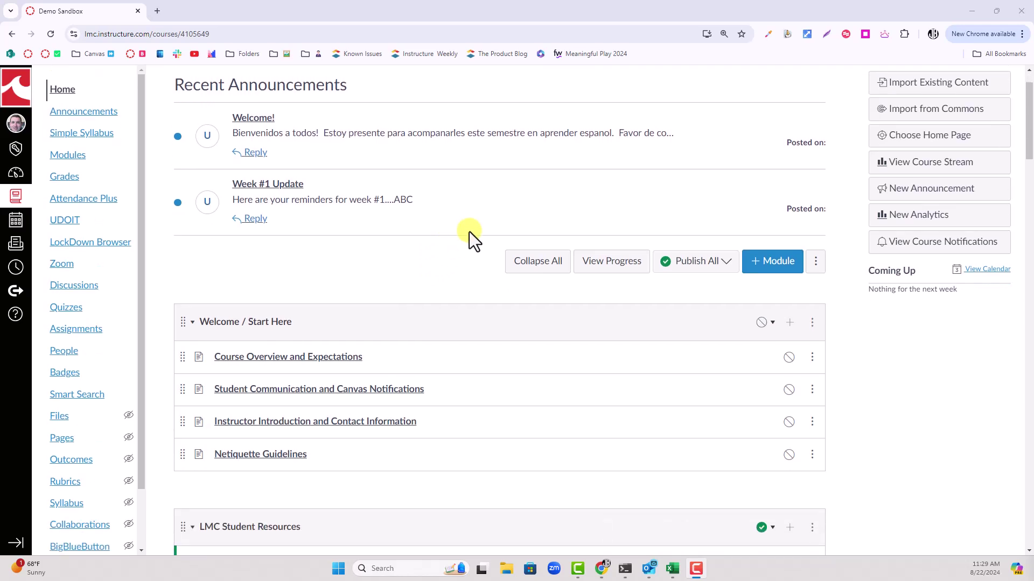
# - Examine the Demo Sandbox template modules: Welcome / Start Here, LMC Student Resources, and Faculty Resources (keep unpublished)
pyautogui.scroll(-3, 468, 245)
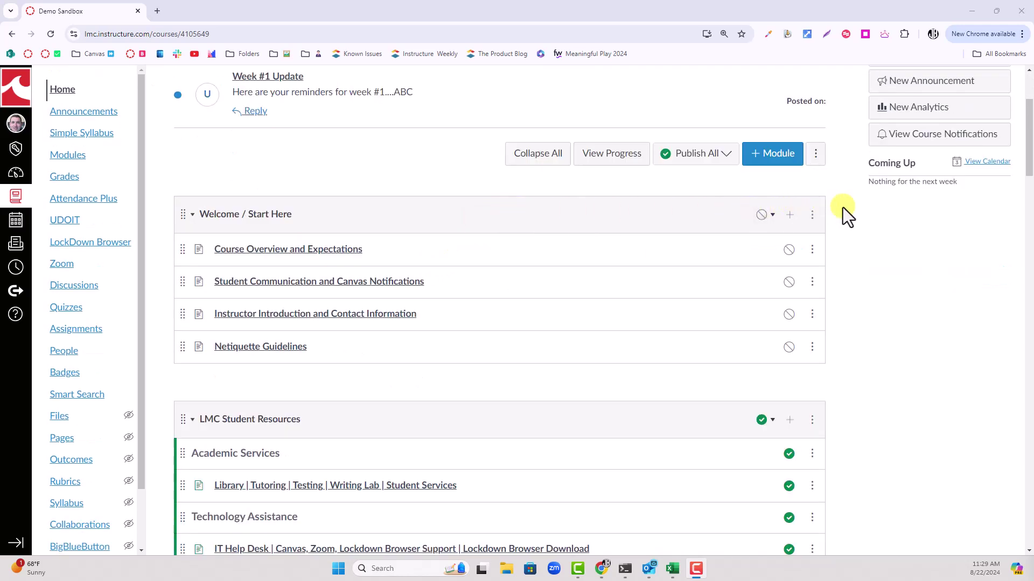
pyautogui.scroll(-2, 843, 208)
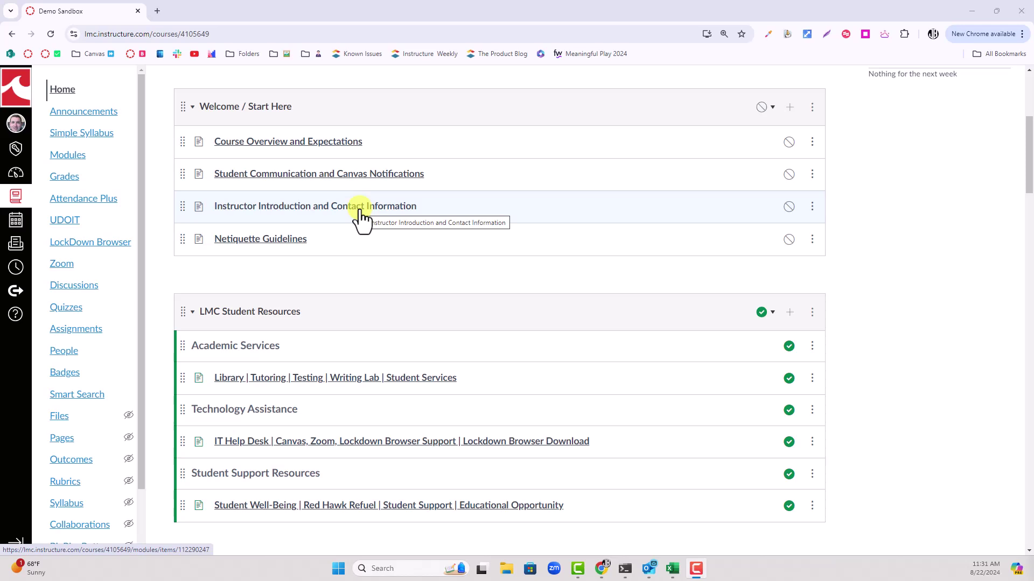
pyautogui.scroll(-3, 693, 180)
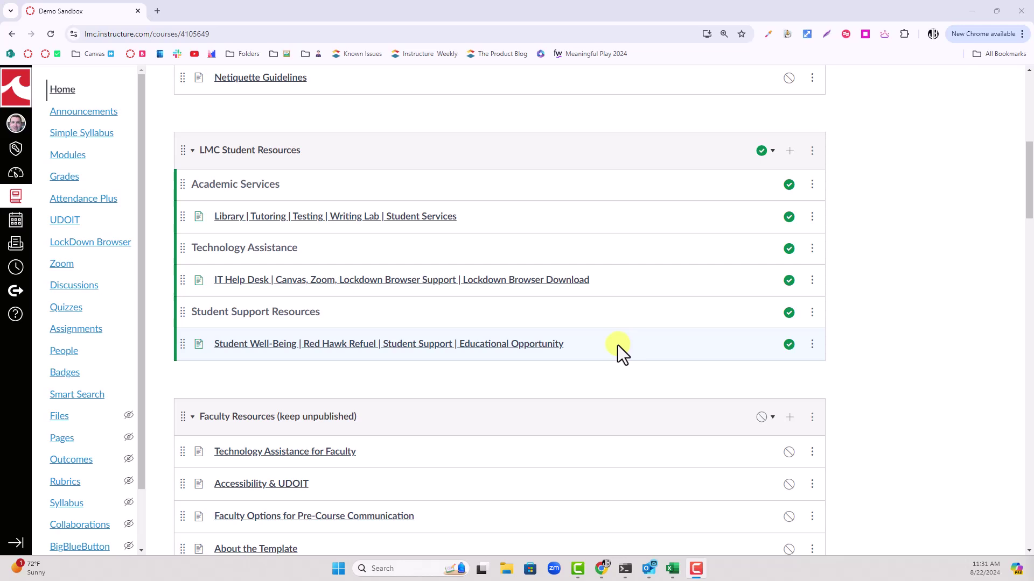
pyautogui.scroll(-3, 644, 341)
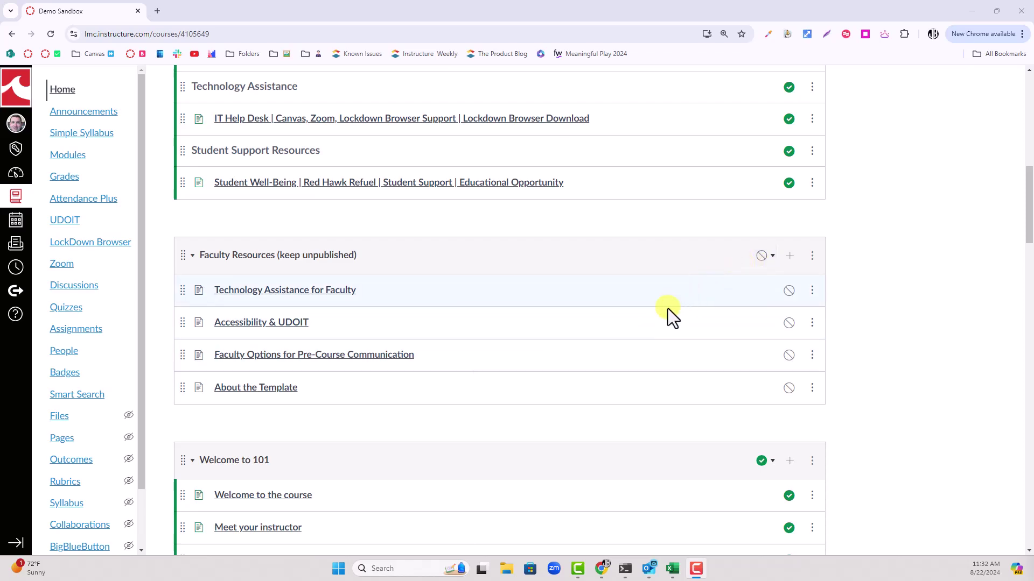
pyautogui.scroll(10, 832, 314)
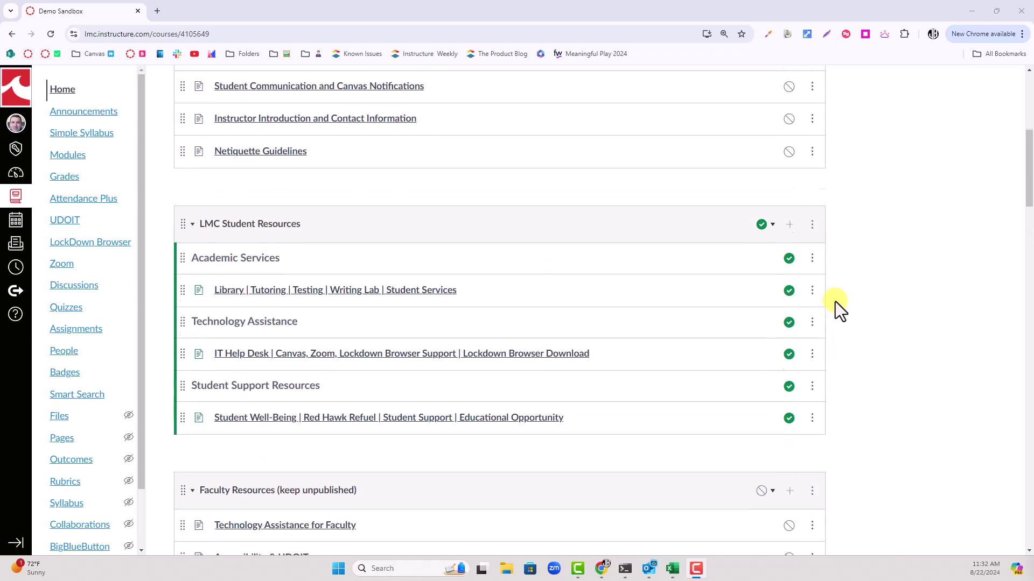
# - View the Publish All choices, close them unchanged, and recheck the publish status of the student and faculty resource modules
pyautogui.click(724, 262)
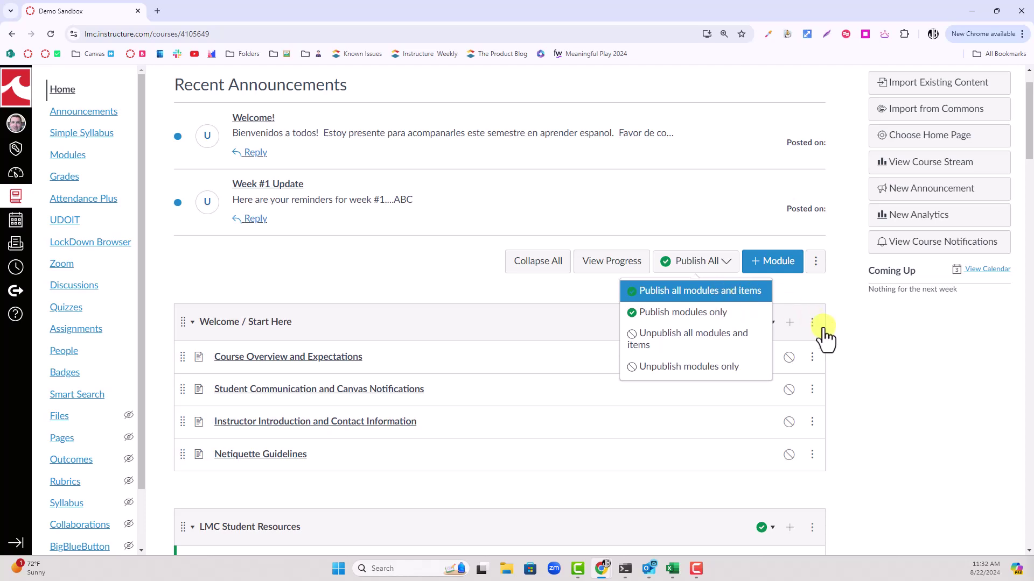
pyautogui.click(858, 339)
pyautogui.scroll(-4, 859, 344)
pyautogui.scroll(-3, 723, 363)
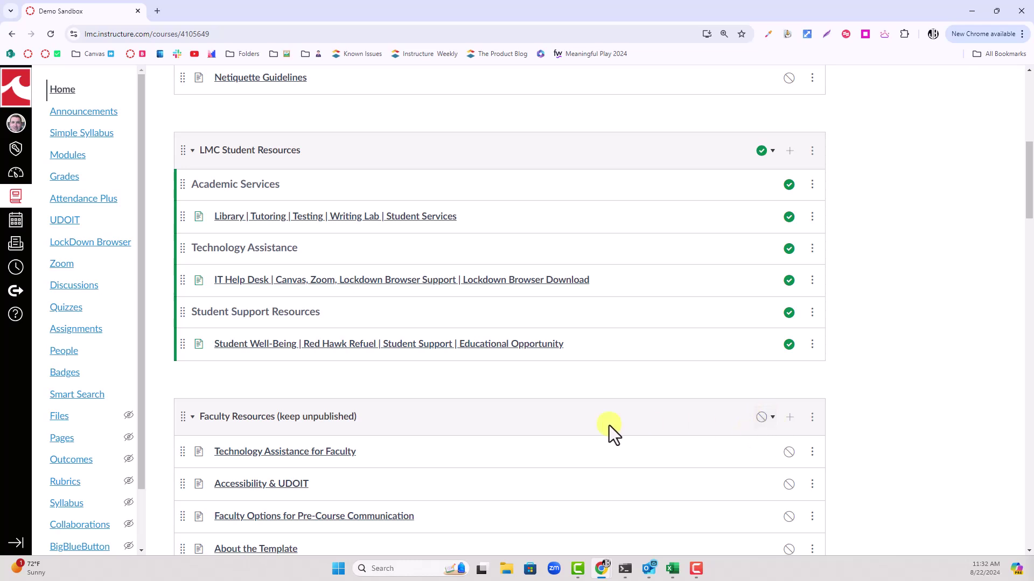
pyautogui.scroll(-1, 788, 401)
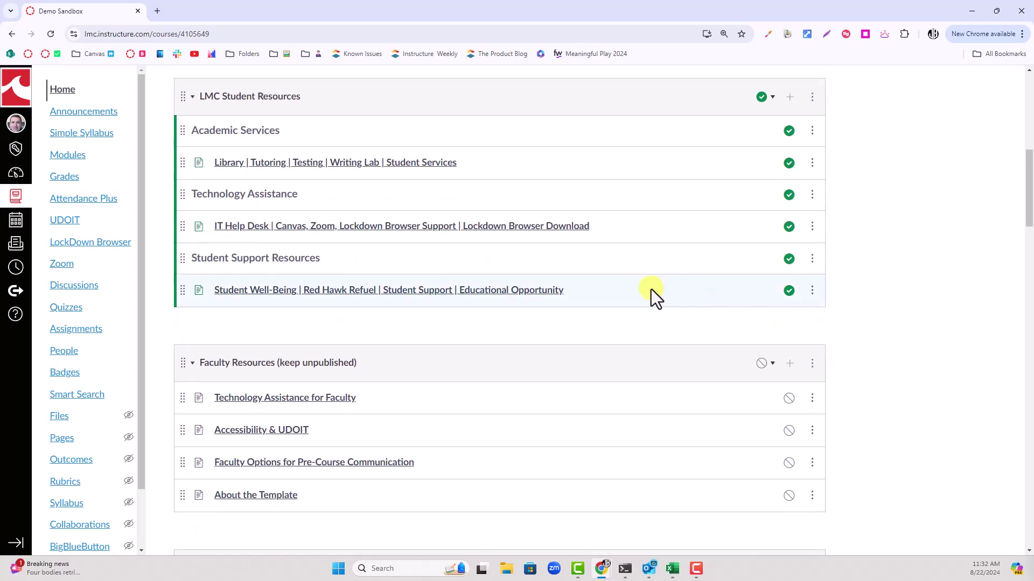
pyautogui.scroll(1, 653, 289)
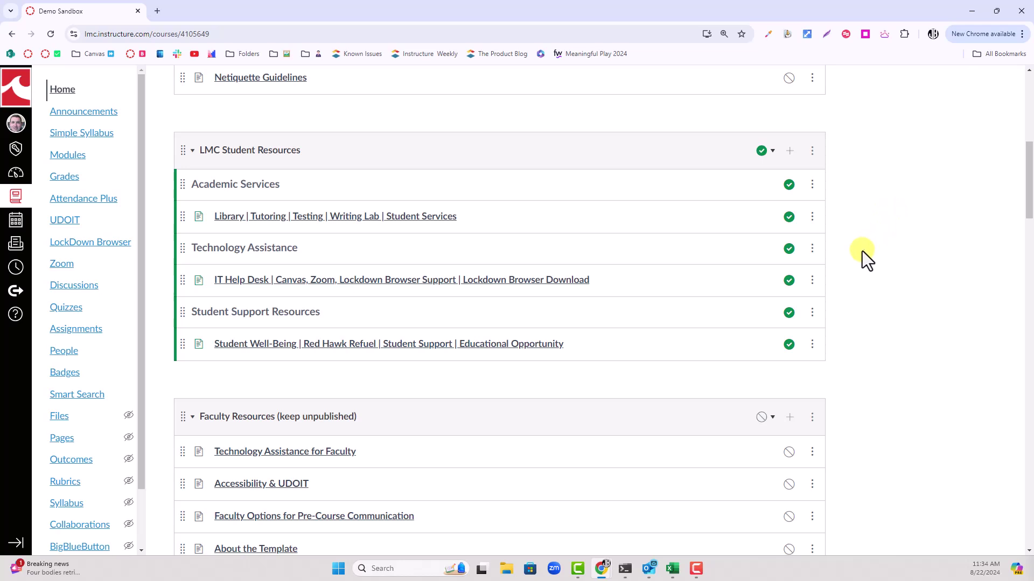
pyautogui.scroll(7, 852, 286)
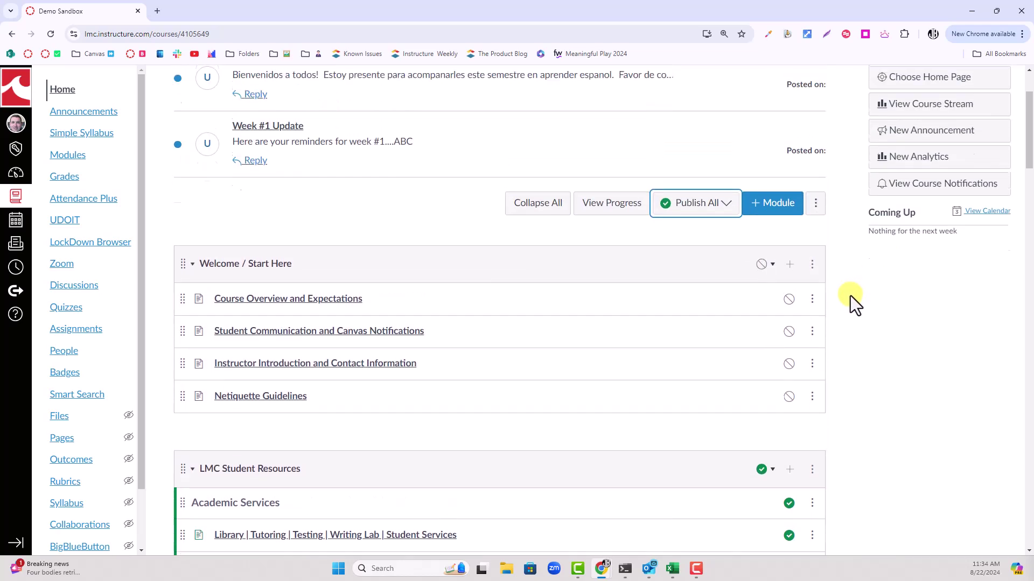
pyautogui.scroll(1, 850, 295)
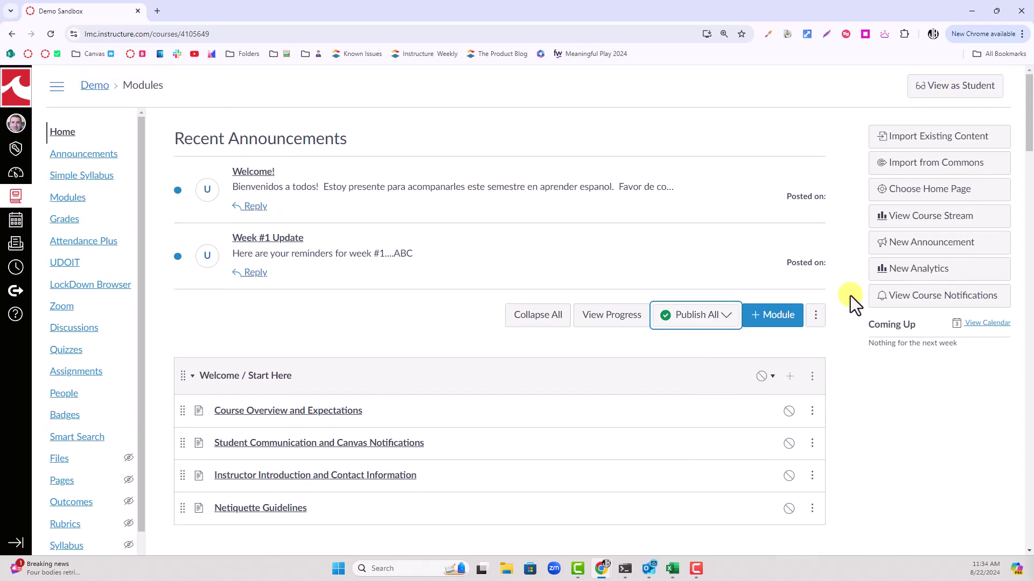